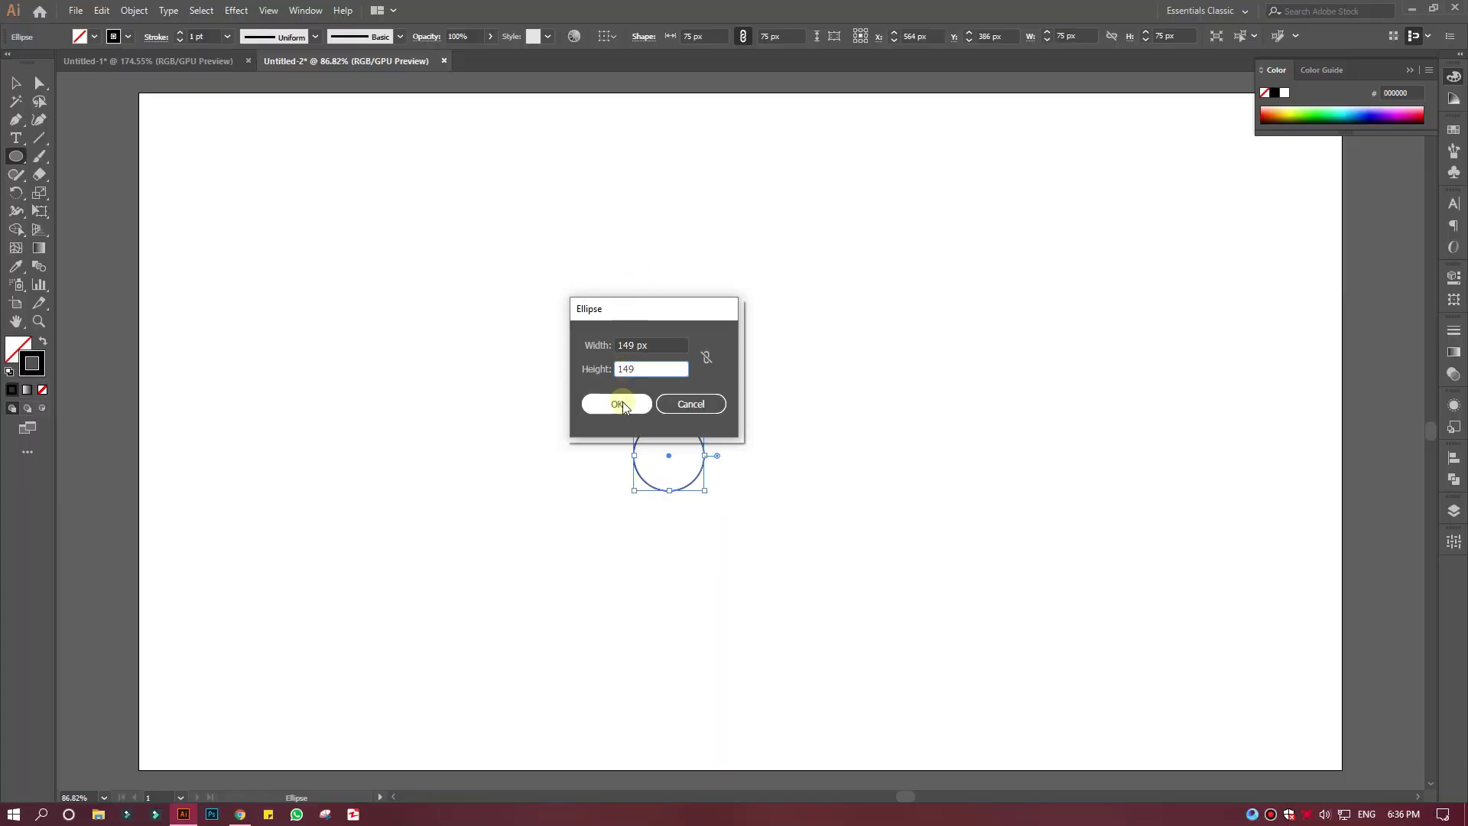
Create 149 px and 186 px circles and center each over the small circle
left_click(622, 405)
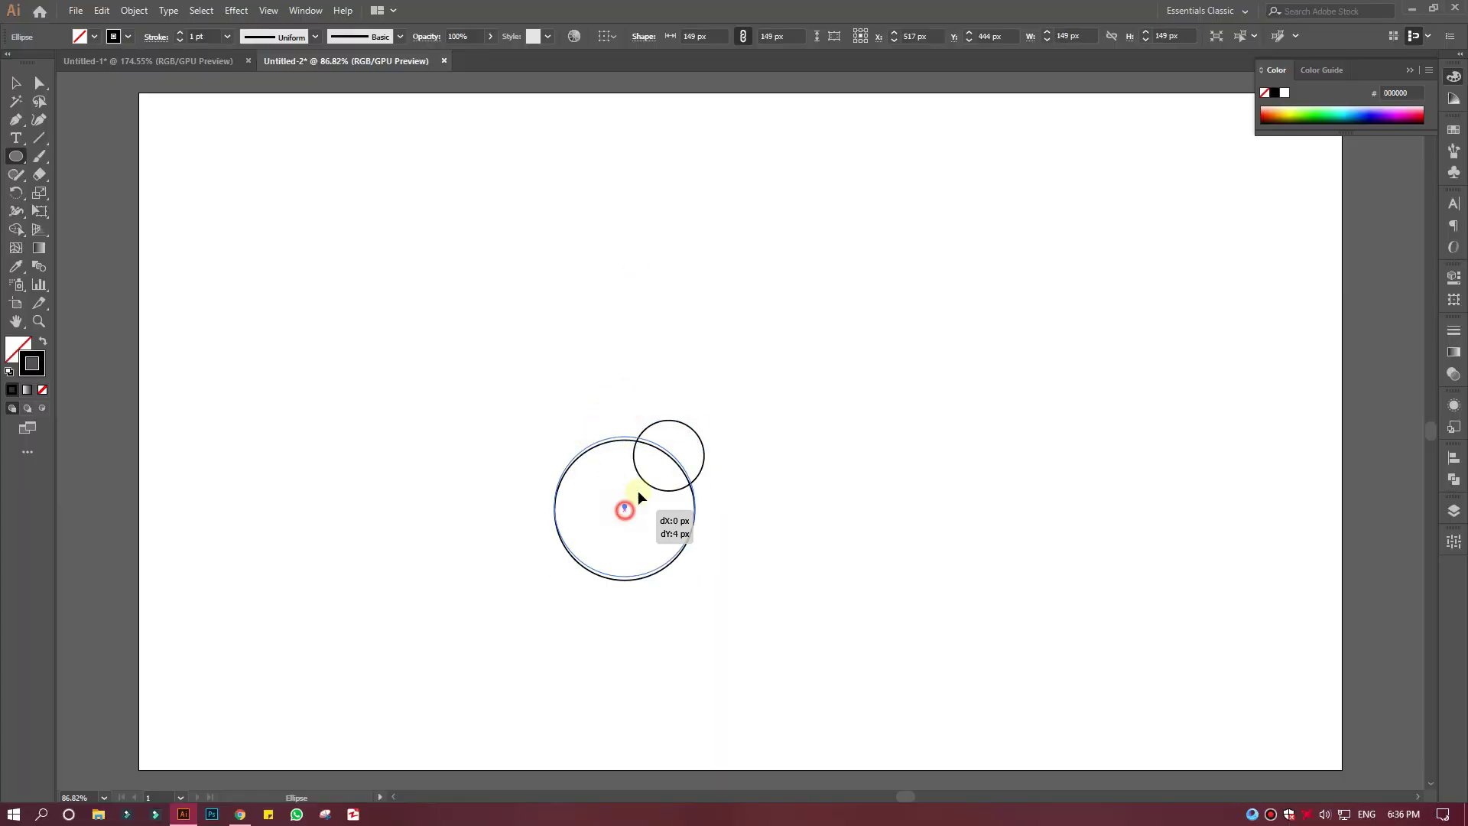
left_click_drag(621, 503, 666, 461)
left_click(533, 455)
type("186")
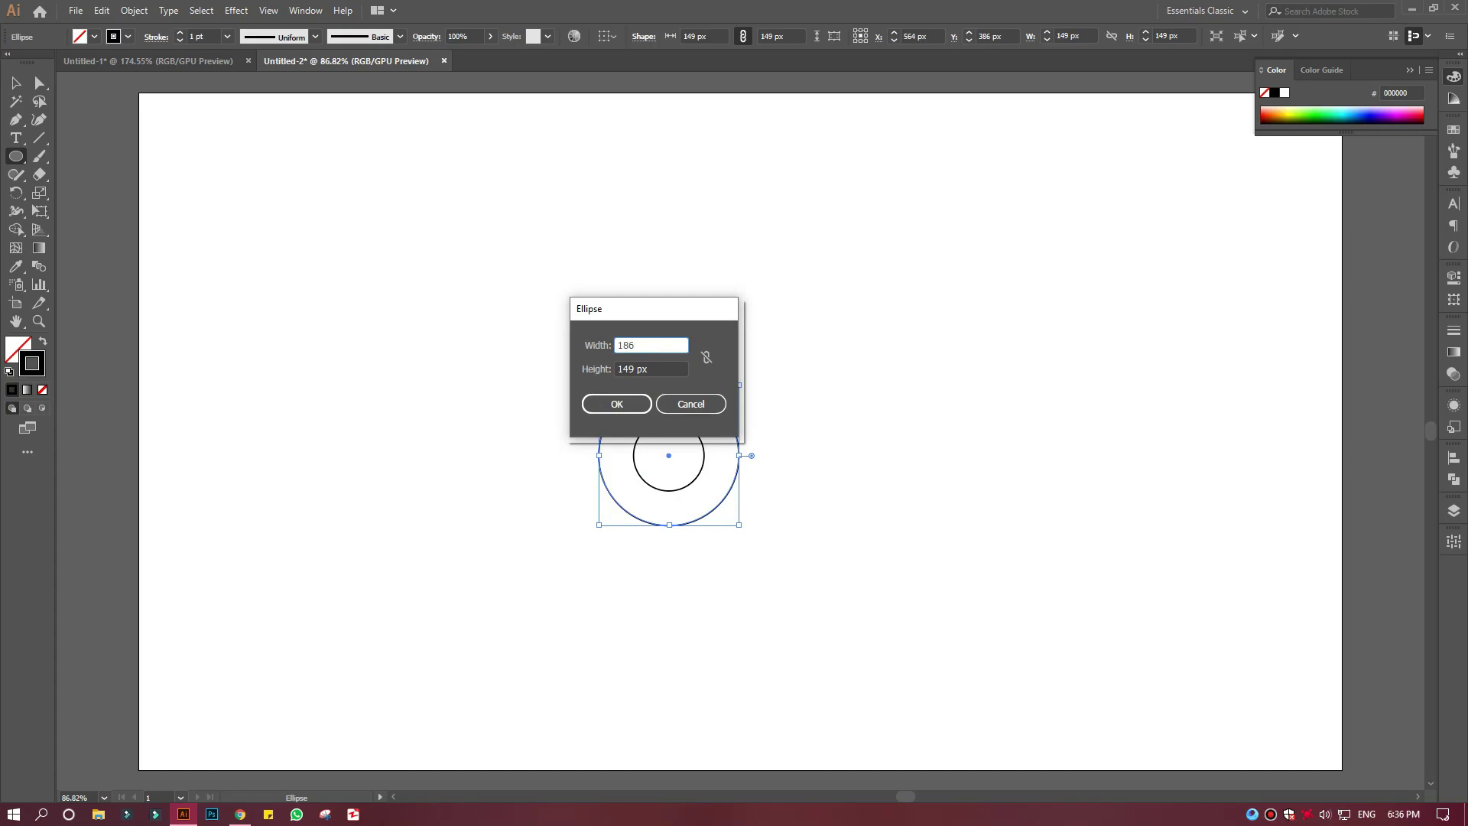
key("Tab")
type("186")
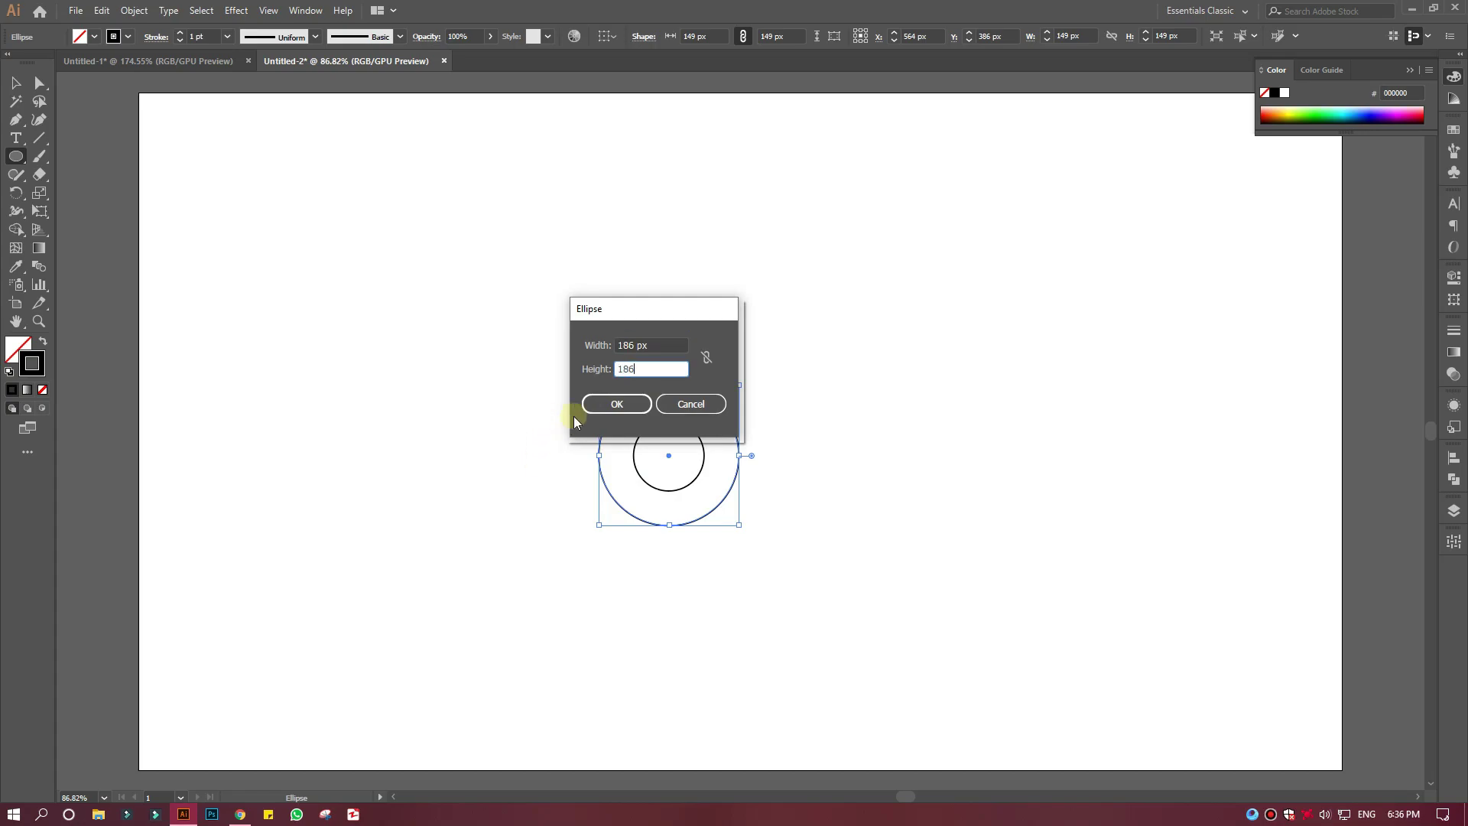
key("Return")
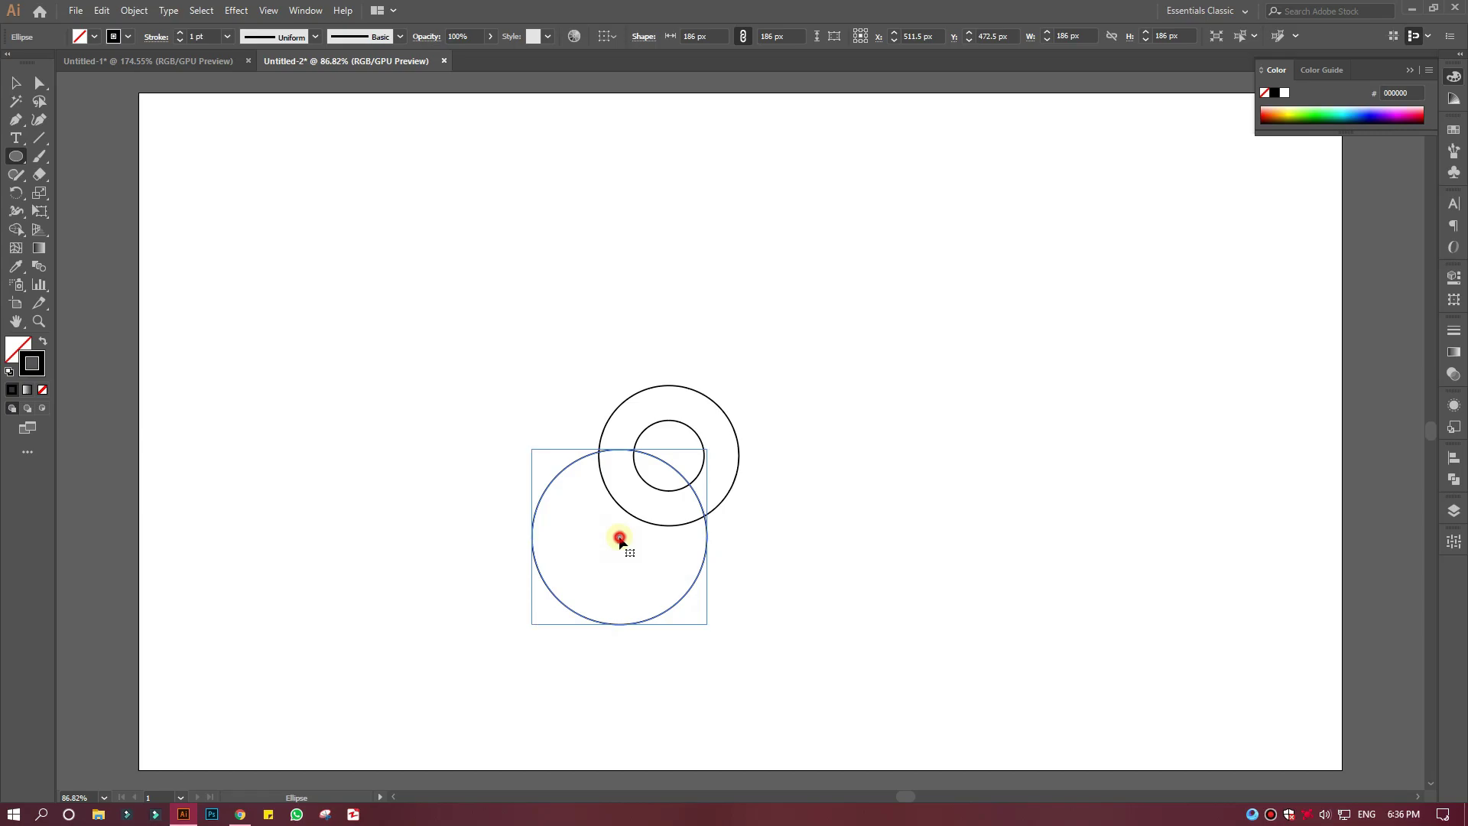
left_click_drag(619, 538, 668, 455)
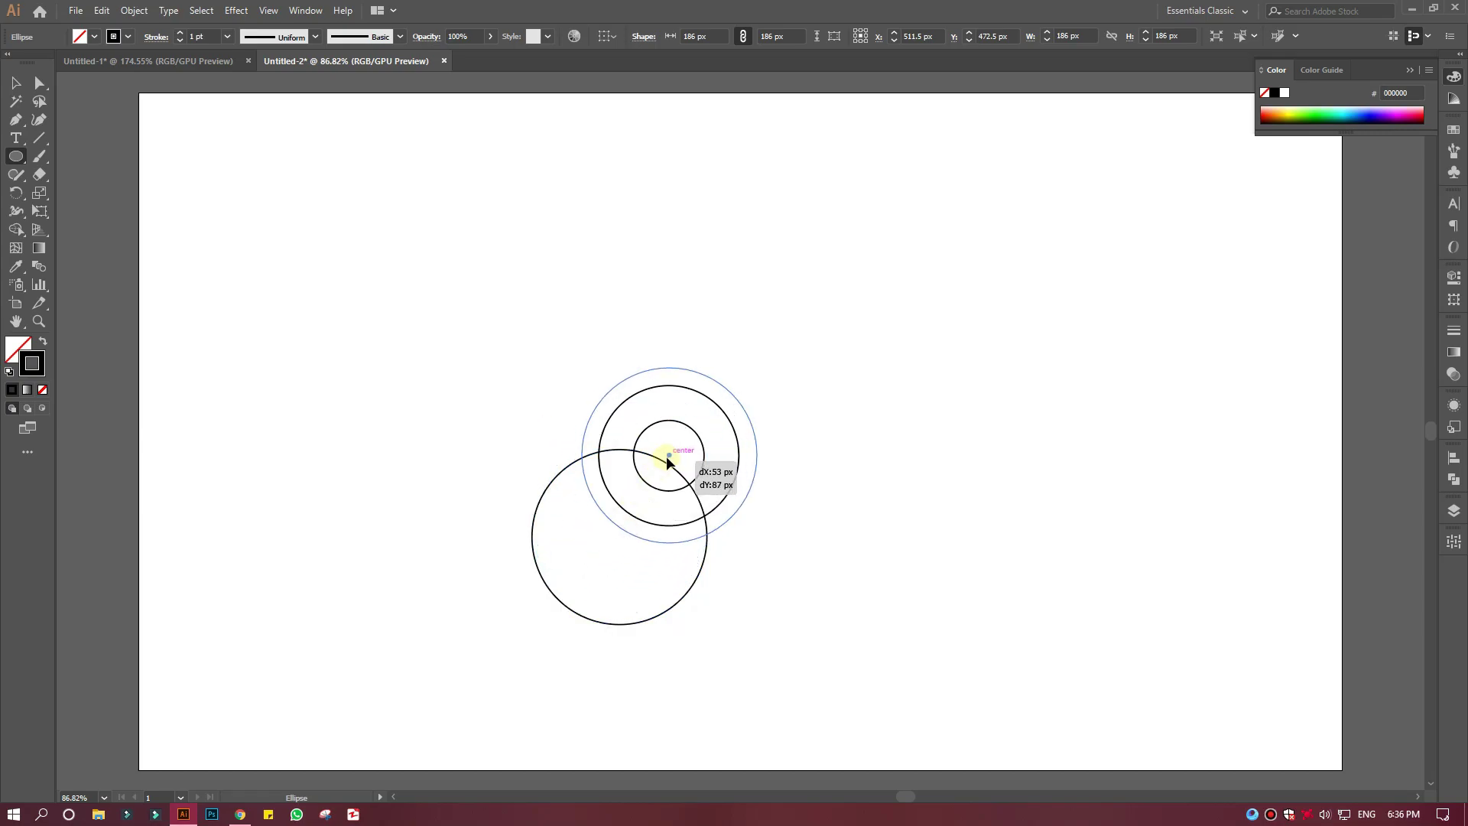
Add a 261 px circle, then horizontally center-align all four circles
left_click(488, 431)
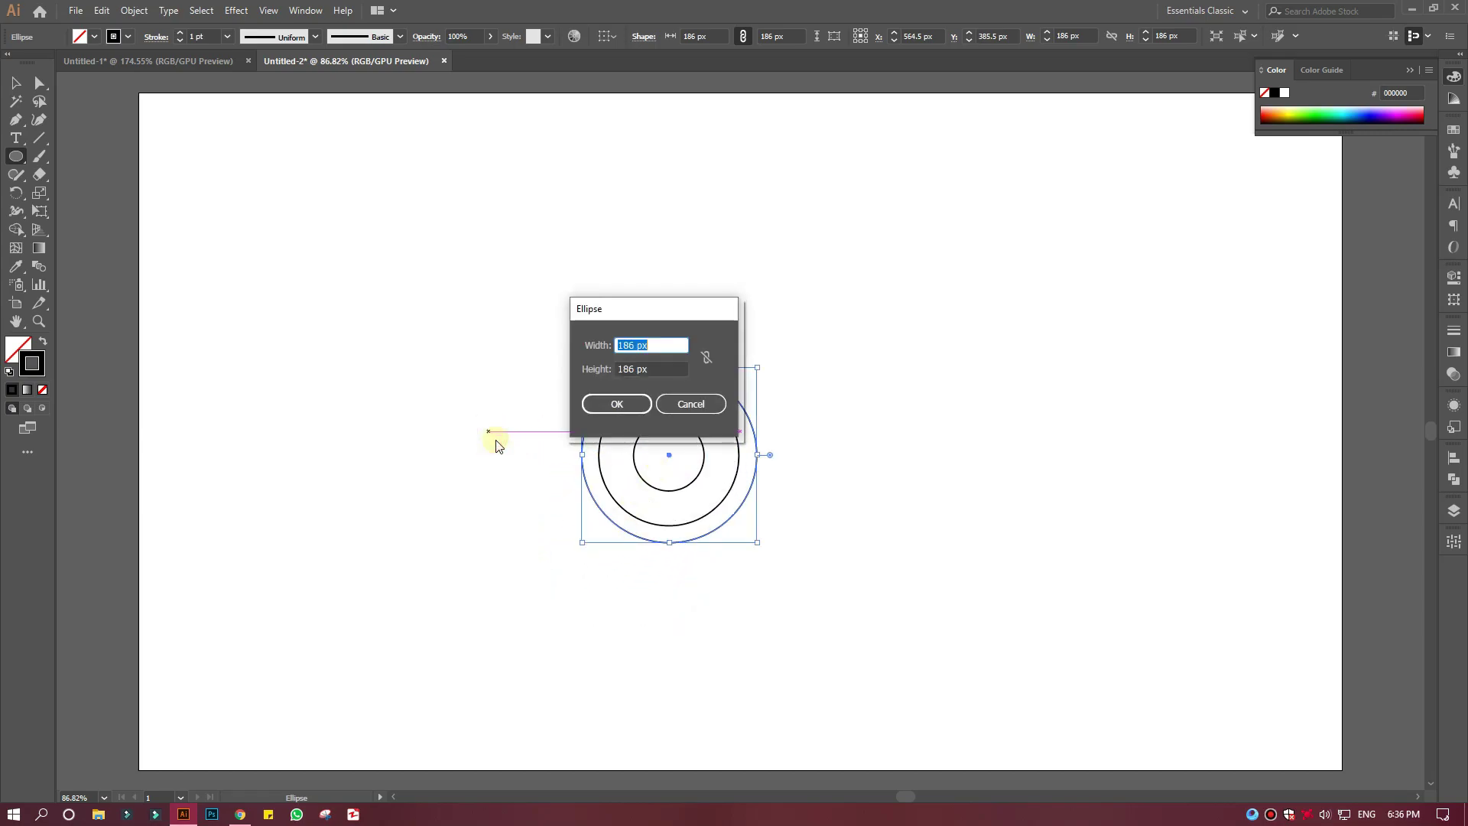
key("Tab")
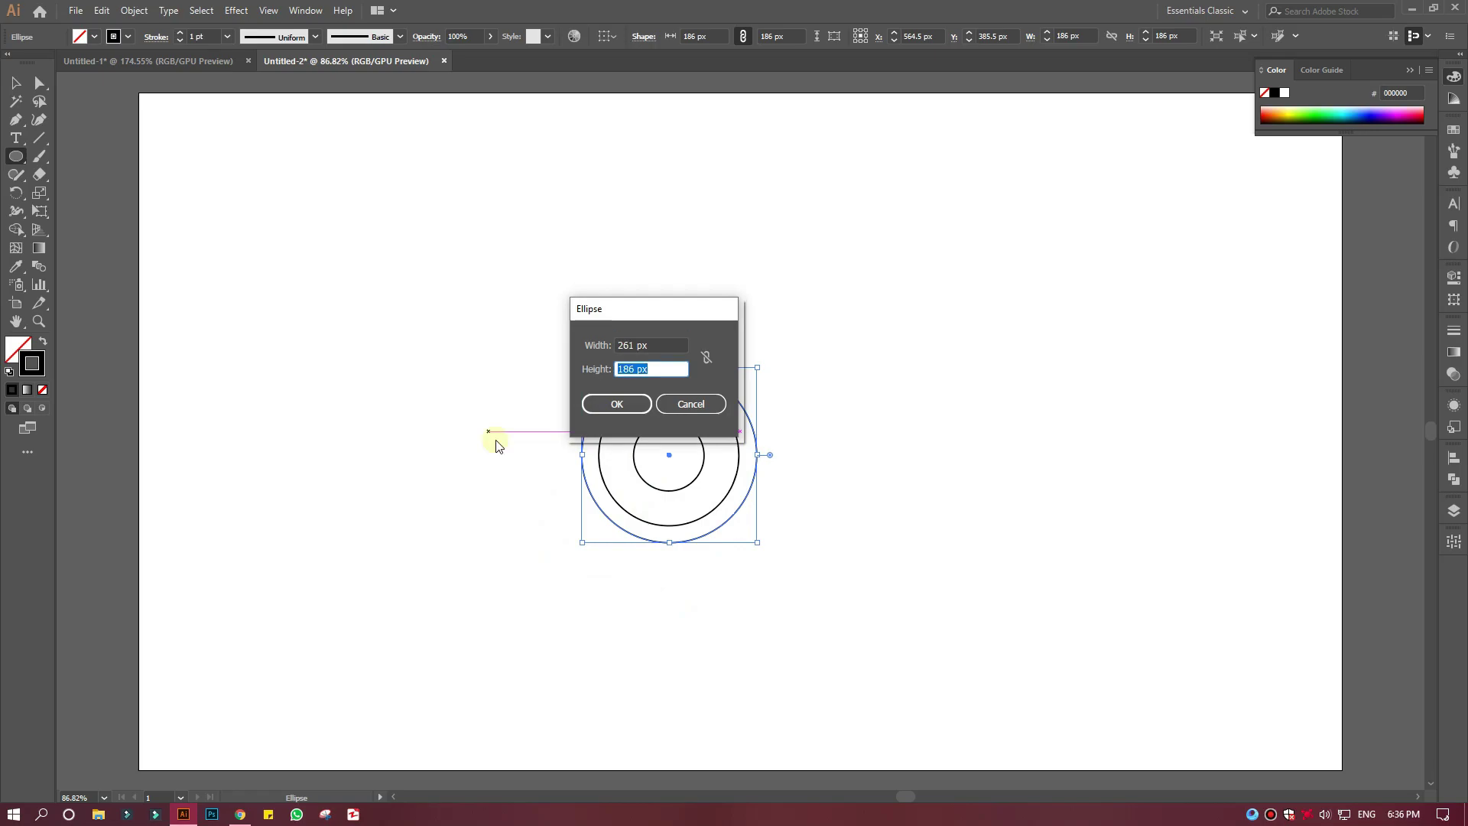
left_click(617, 404)
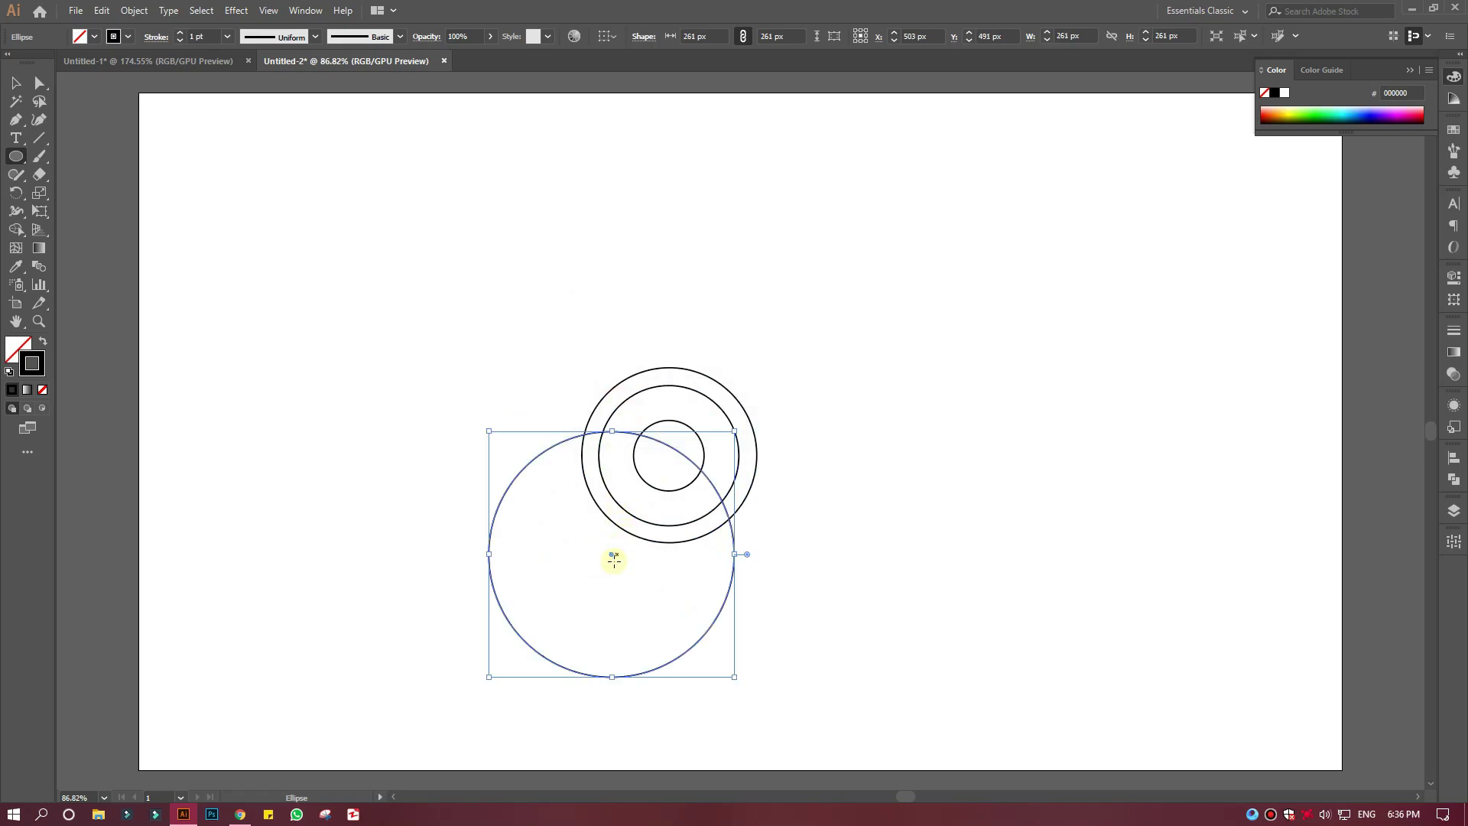
left_click_drag(610, 559, 667, 455)
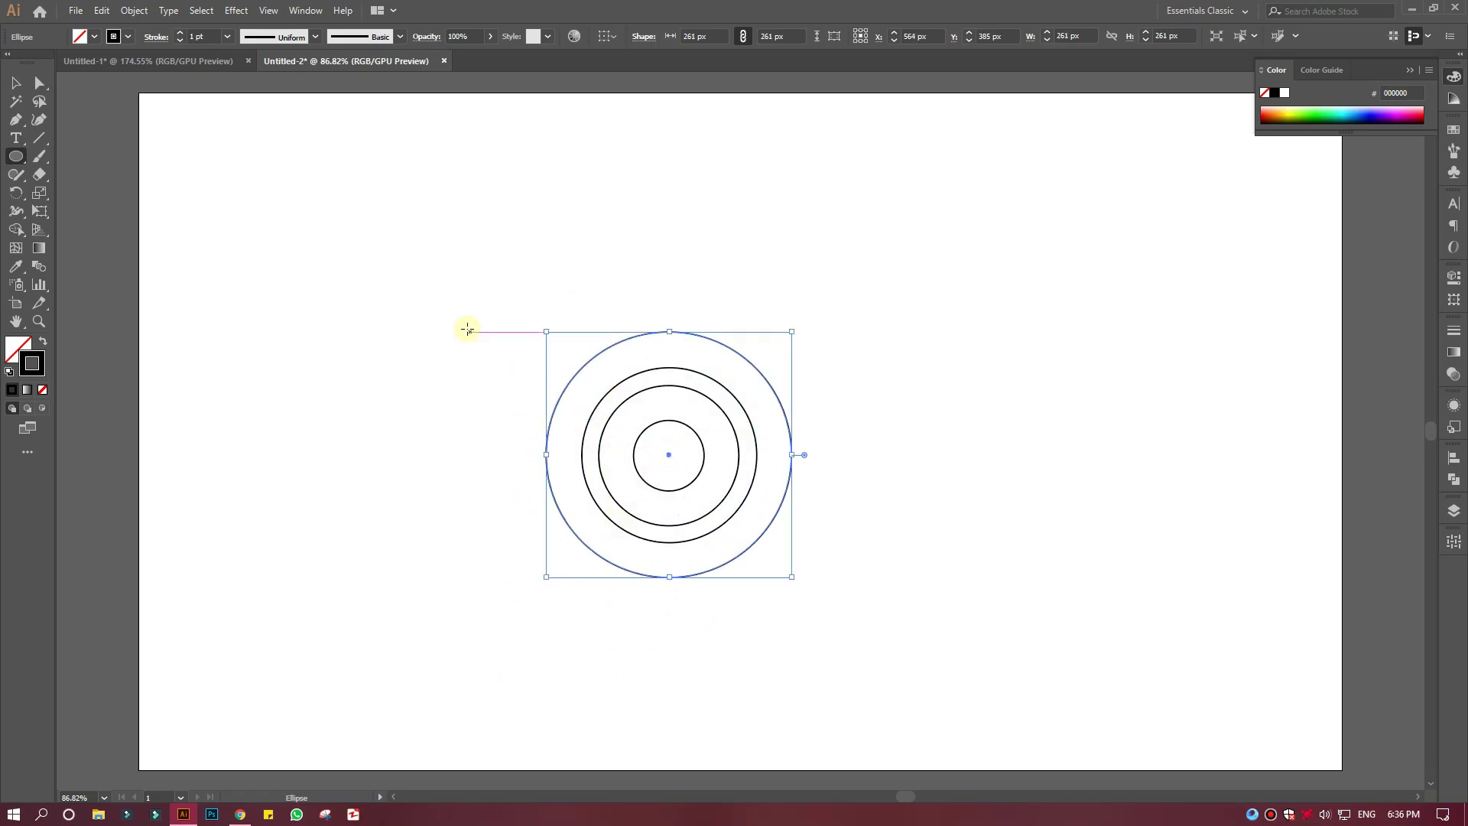
key("v")
left_click_drag(570, 376, 890, 671)
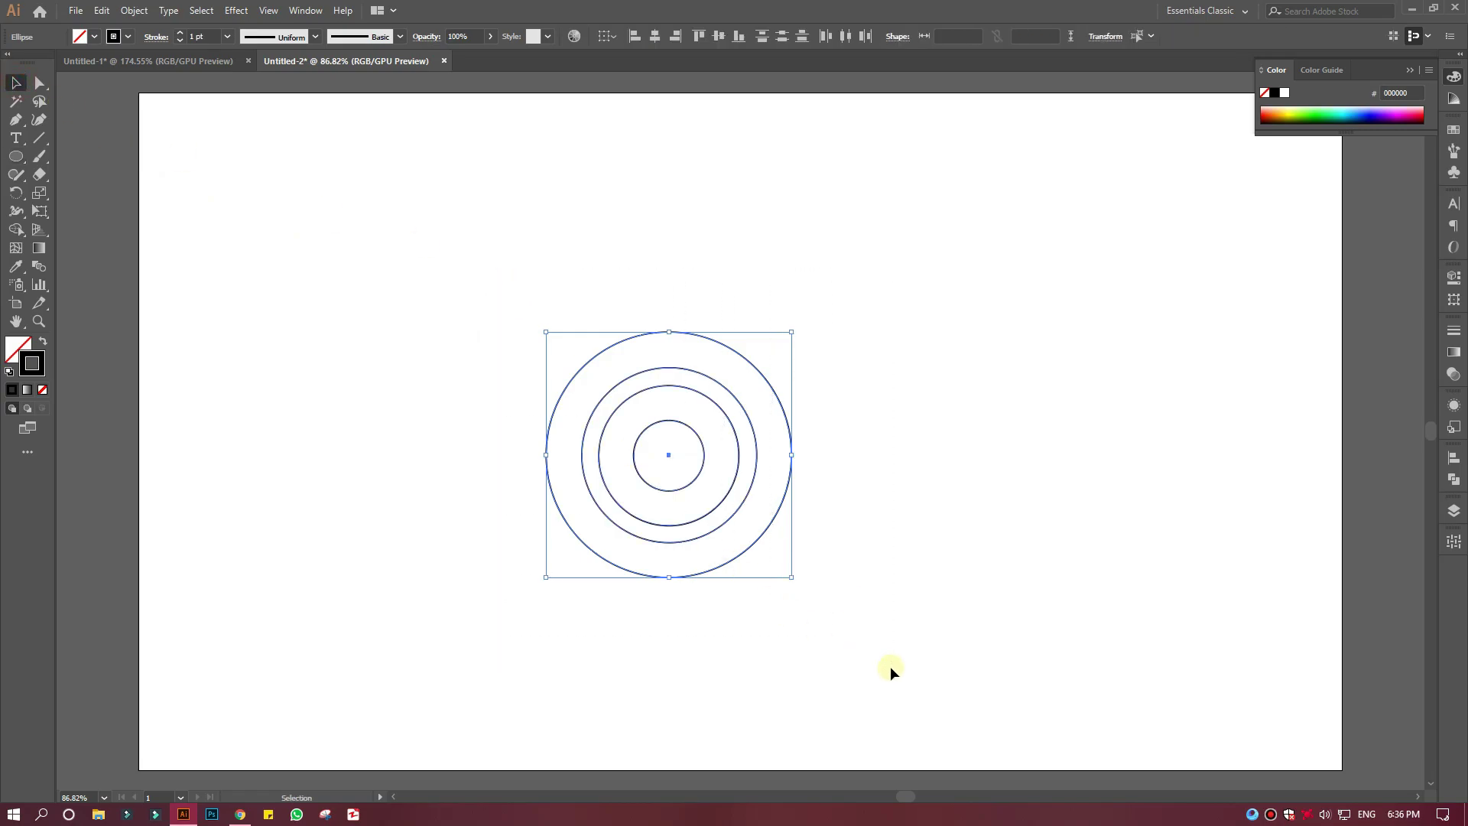
left_click(659, 30)
left_click(441, 364)
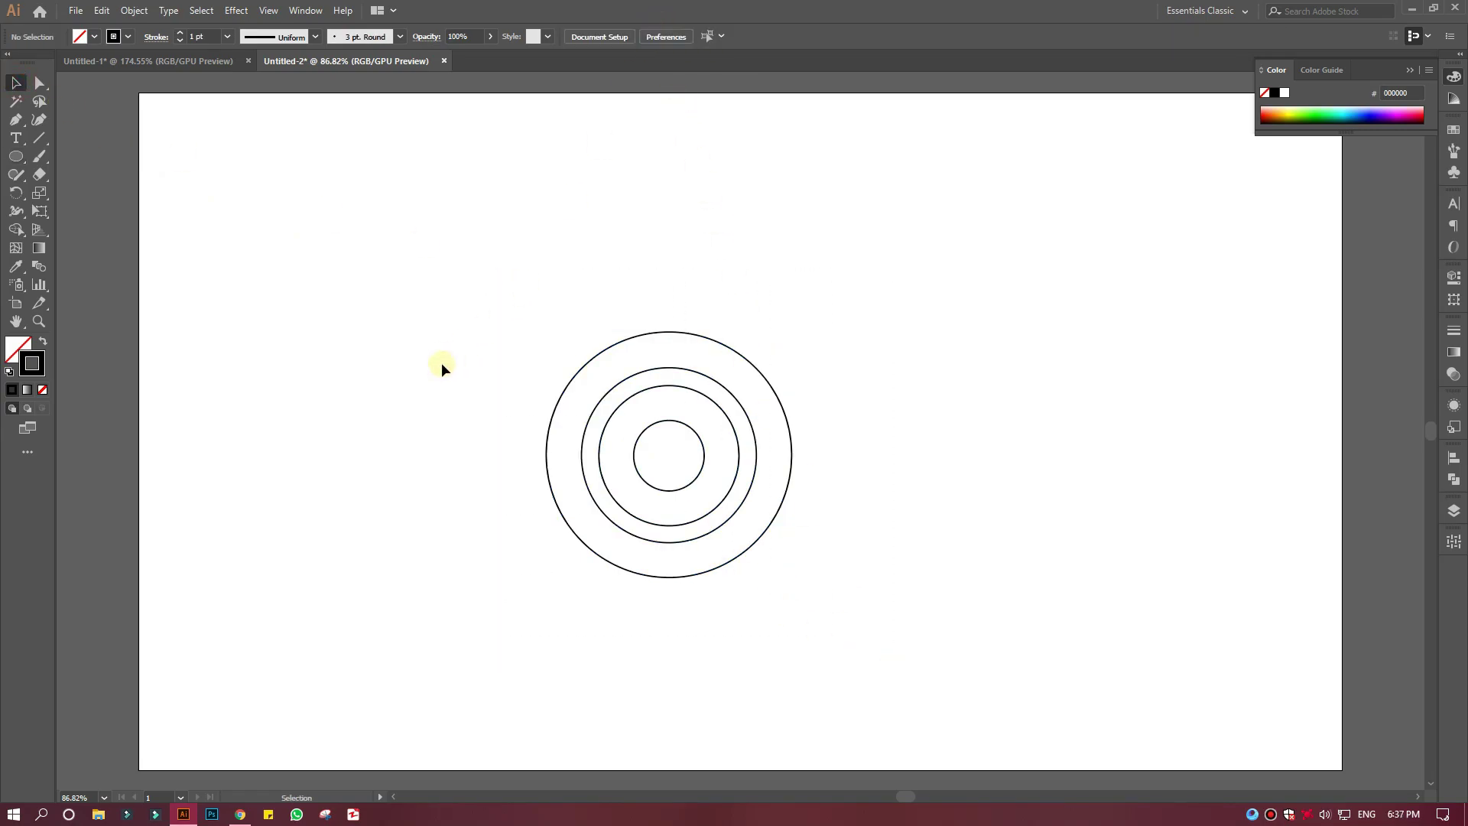
Draw a horizontal Pen line across the circles and center it horizontally over them
left_click(15, 119)
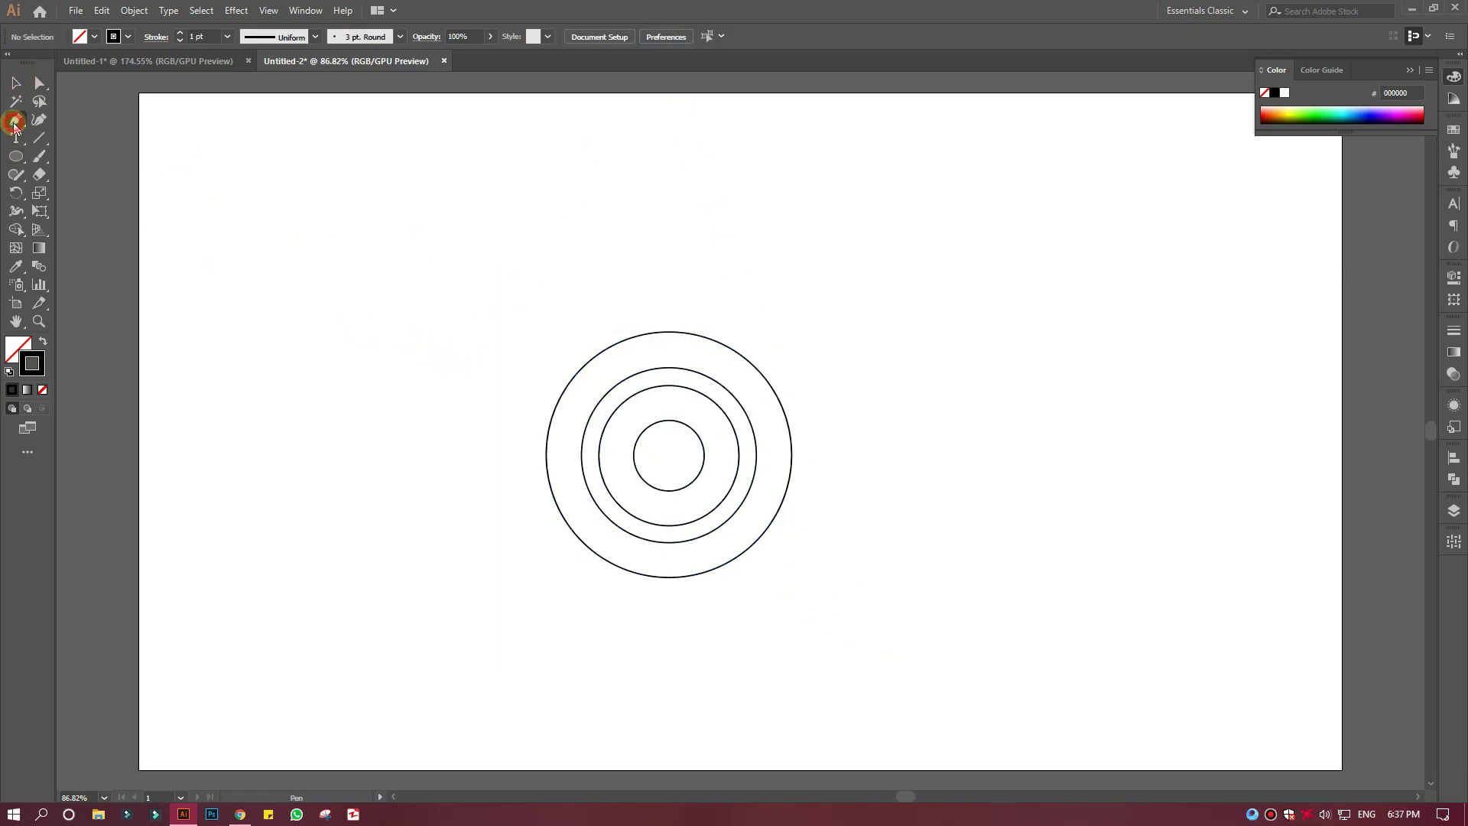
left_click(441, 332)
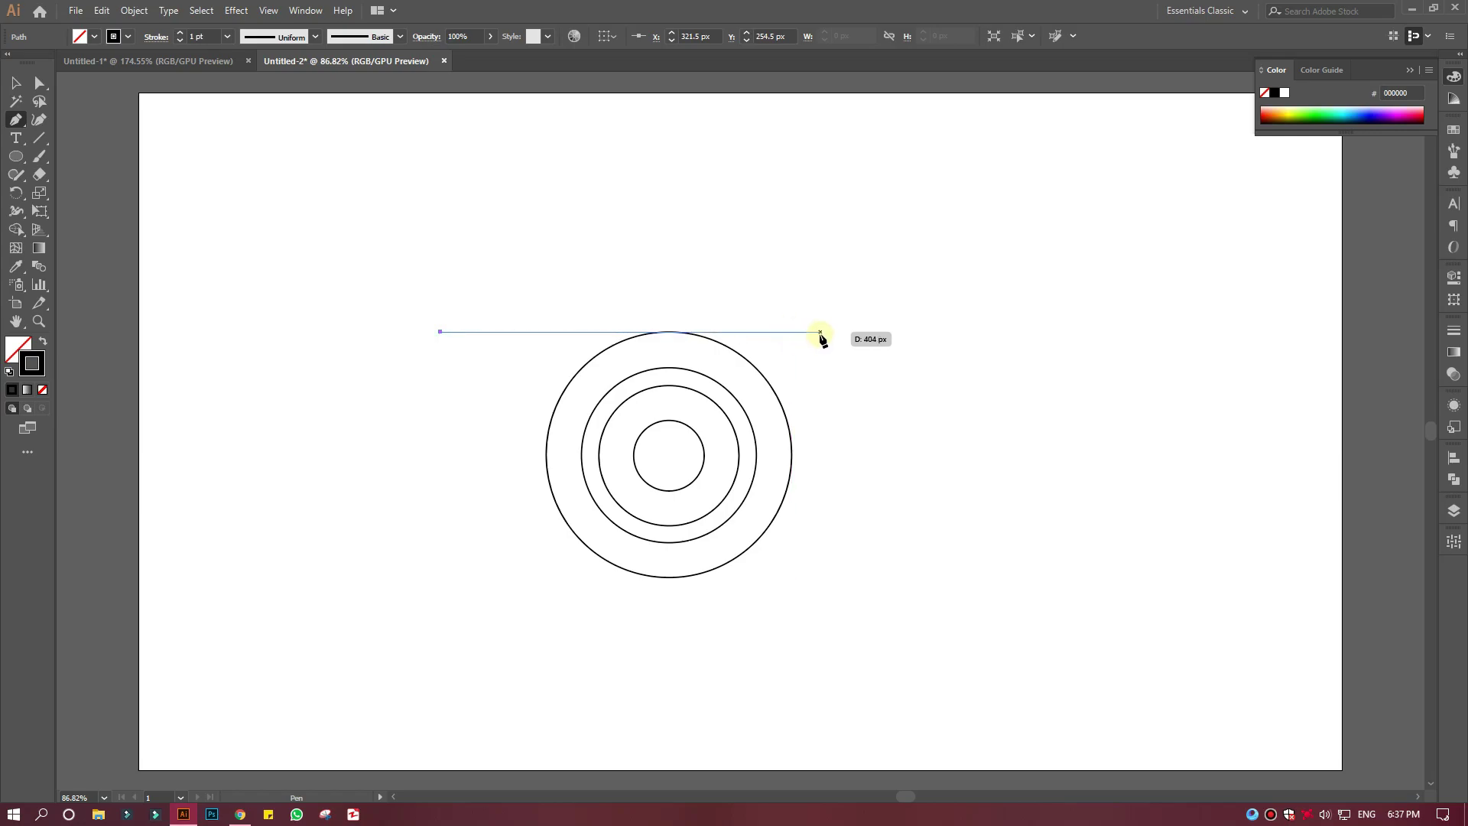
left_click(819, 333)
left_click(12, 85)
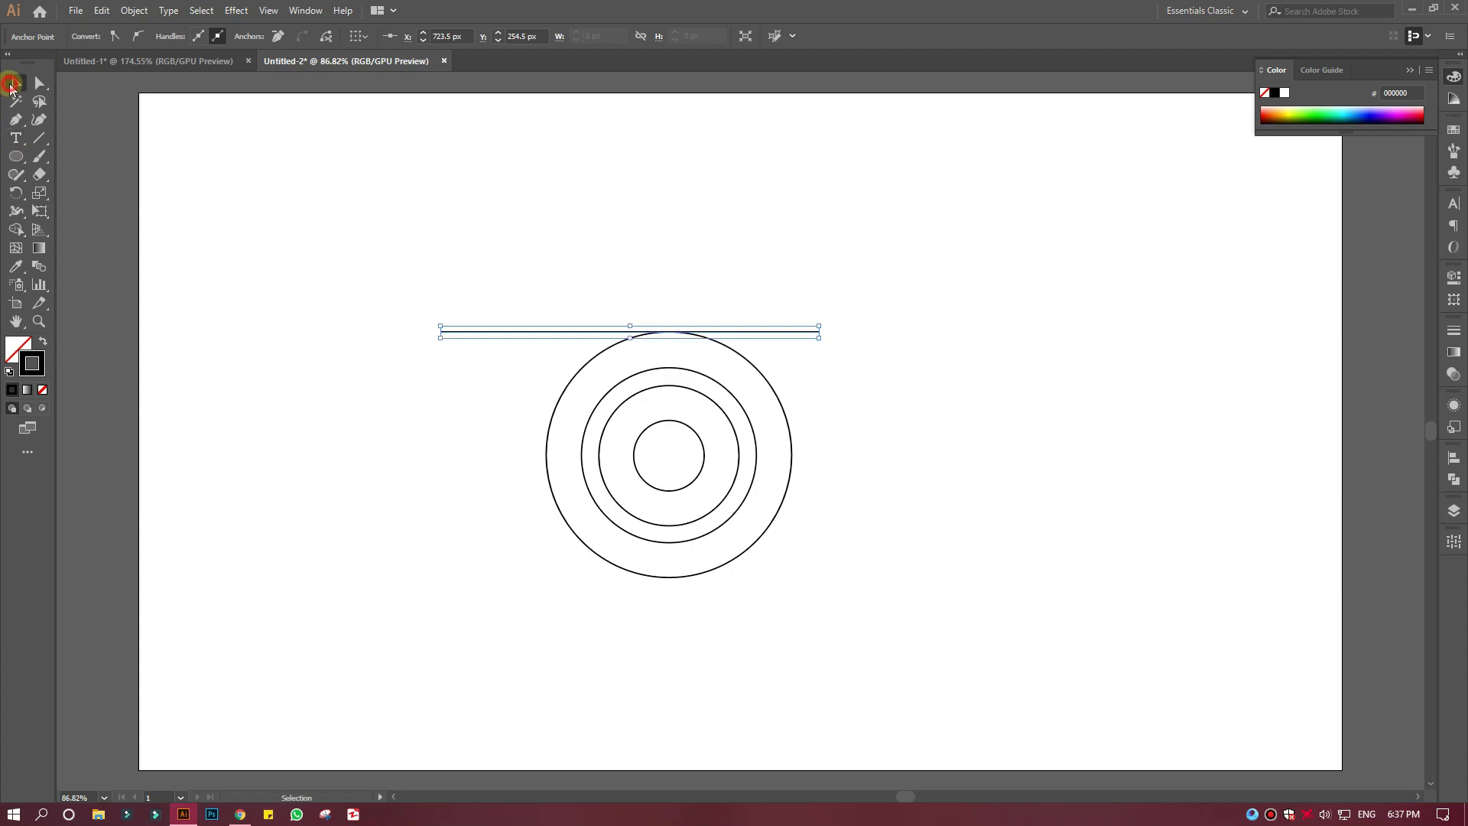
left_click_drag(492, 269, 709, 453)
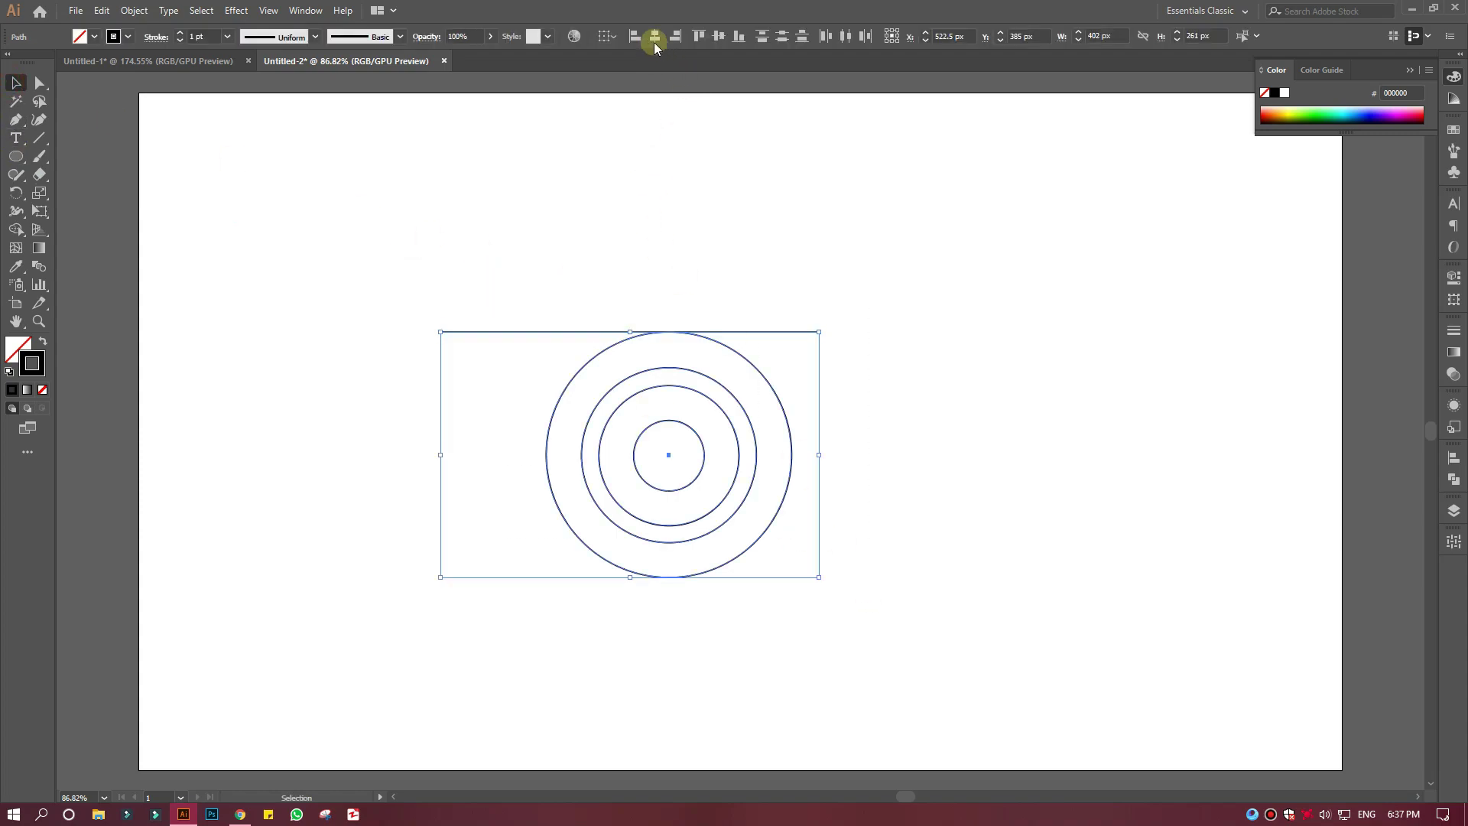
left_click(654, 38)
left_click(302, 369)
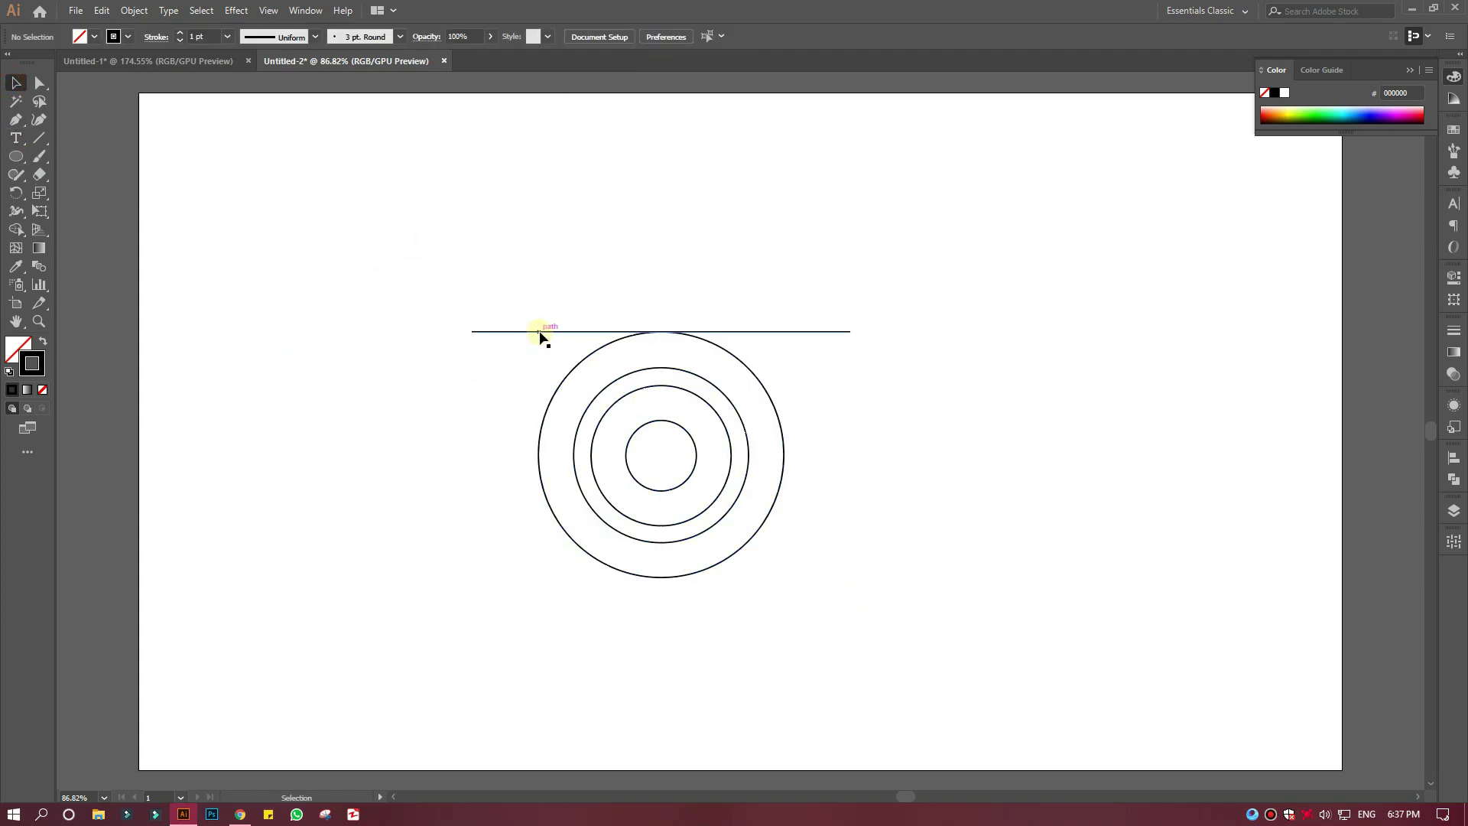
Copy and Paste in Front the line twice, moving each copy lower across the circles
left_click(700, 332)
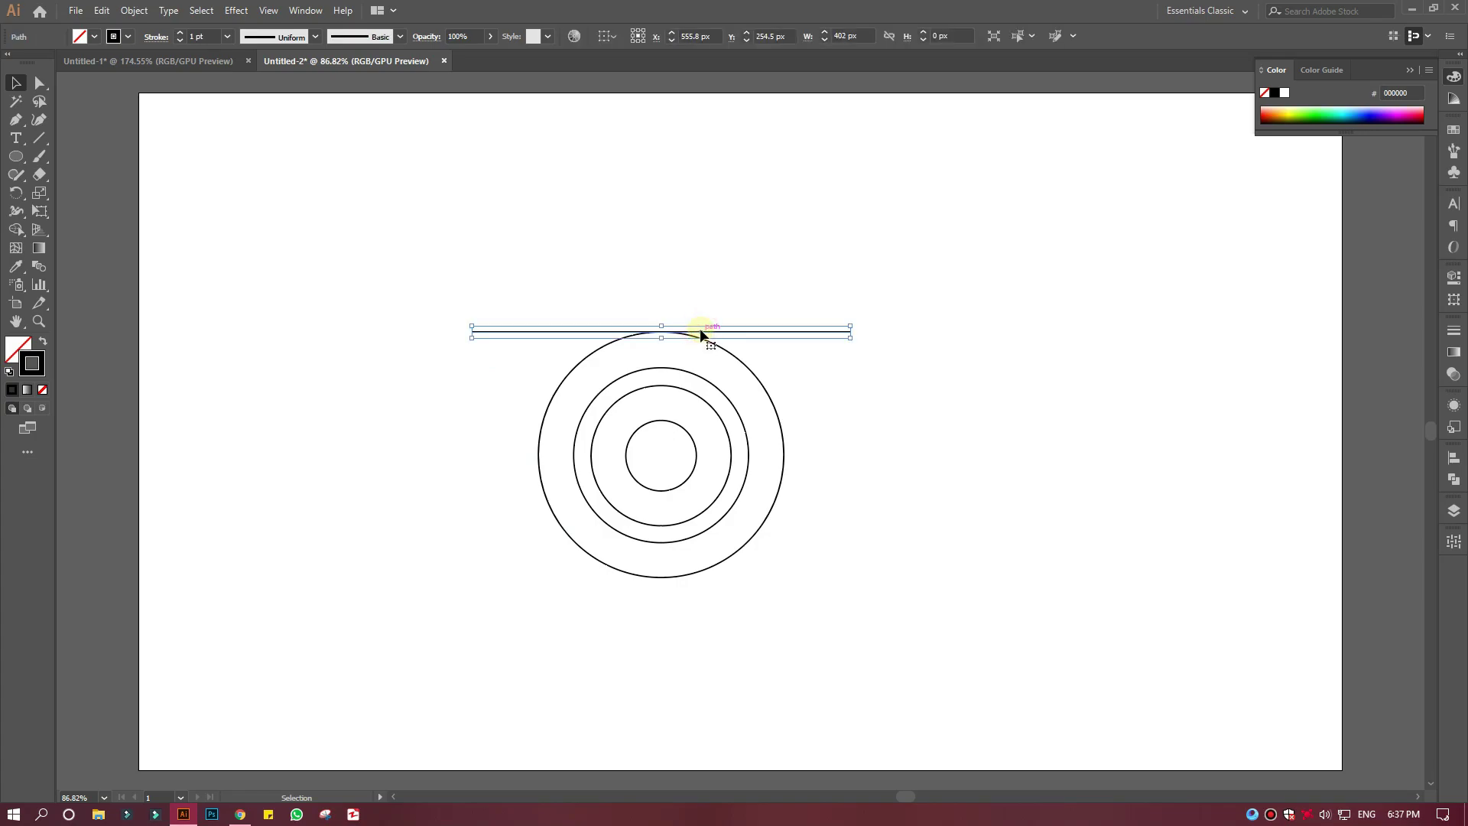
left_click(100, 10)
left_click(143, 84)
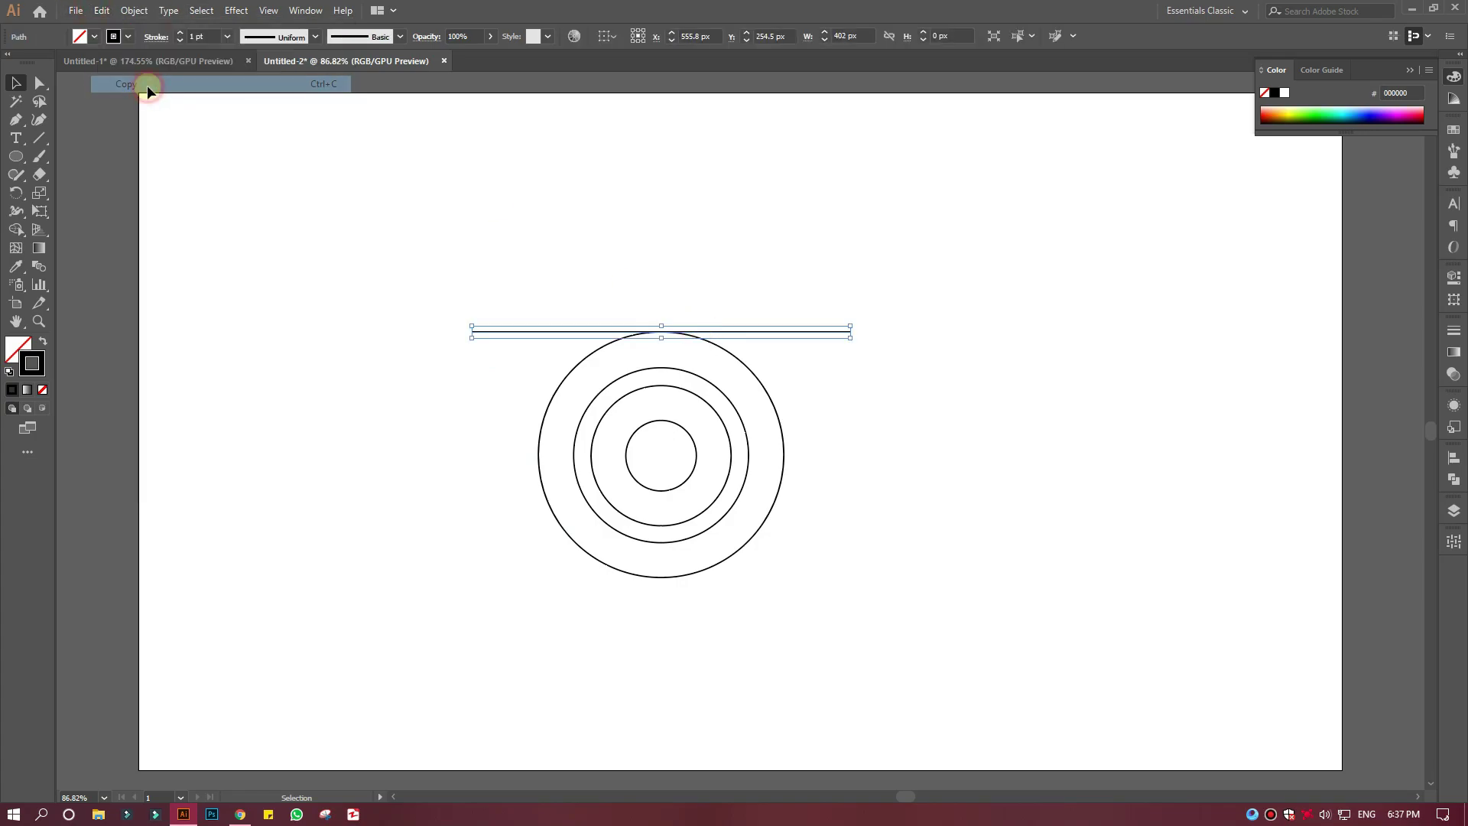
left_click(100, 11)
left_click(165, 118)
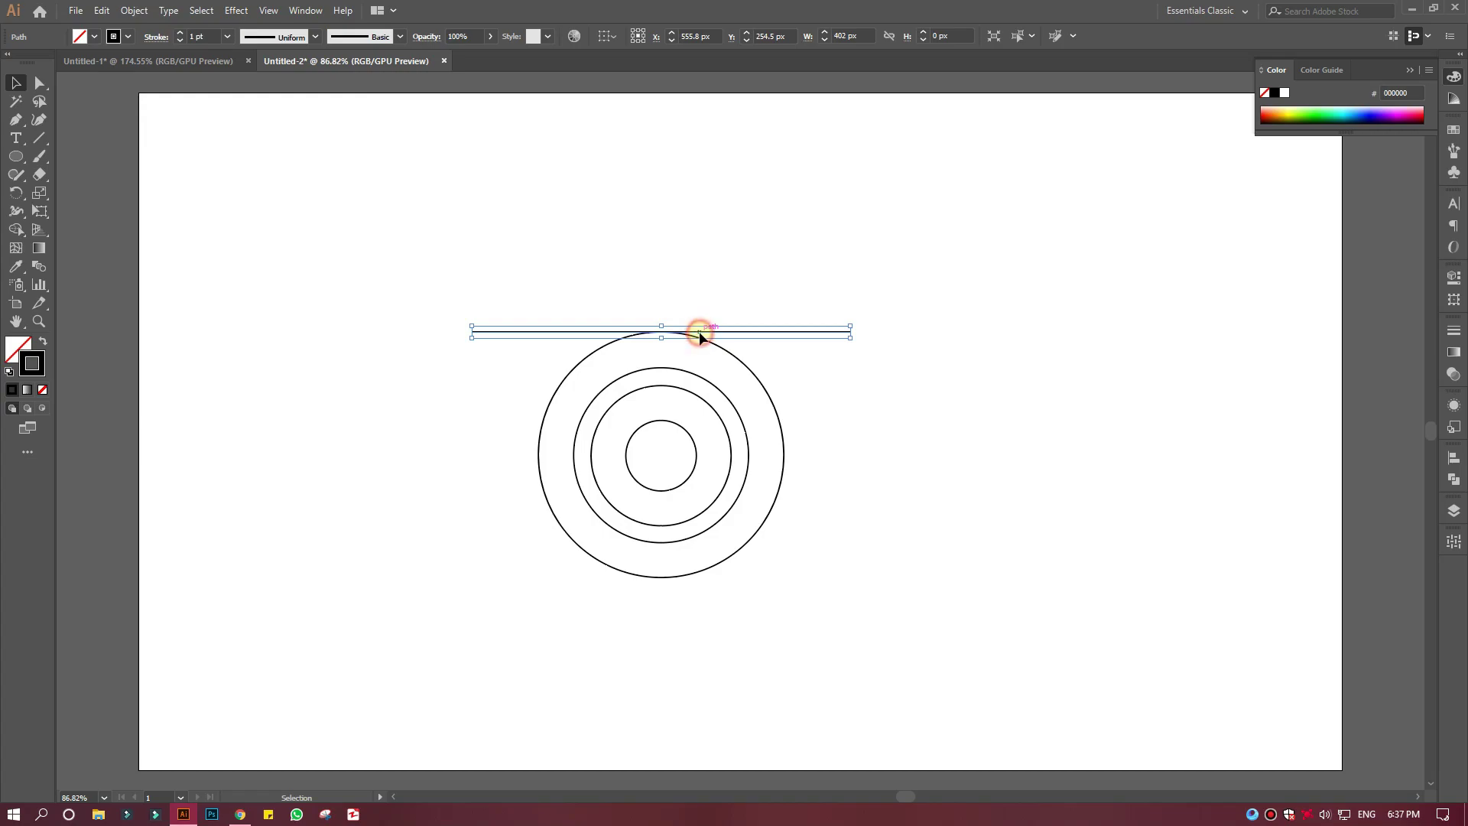
left_click_drag(700, 333, 701, 370)
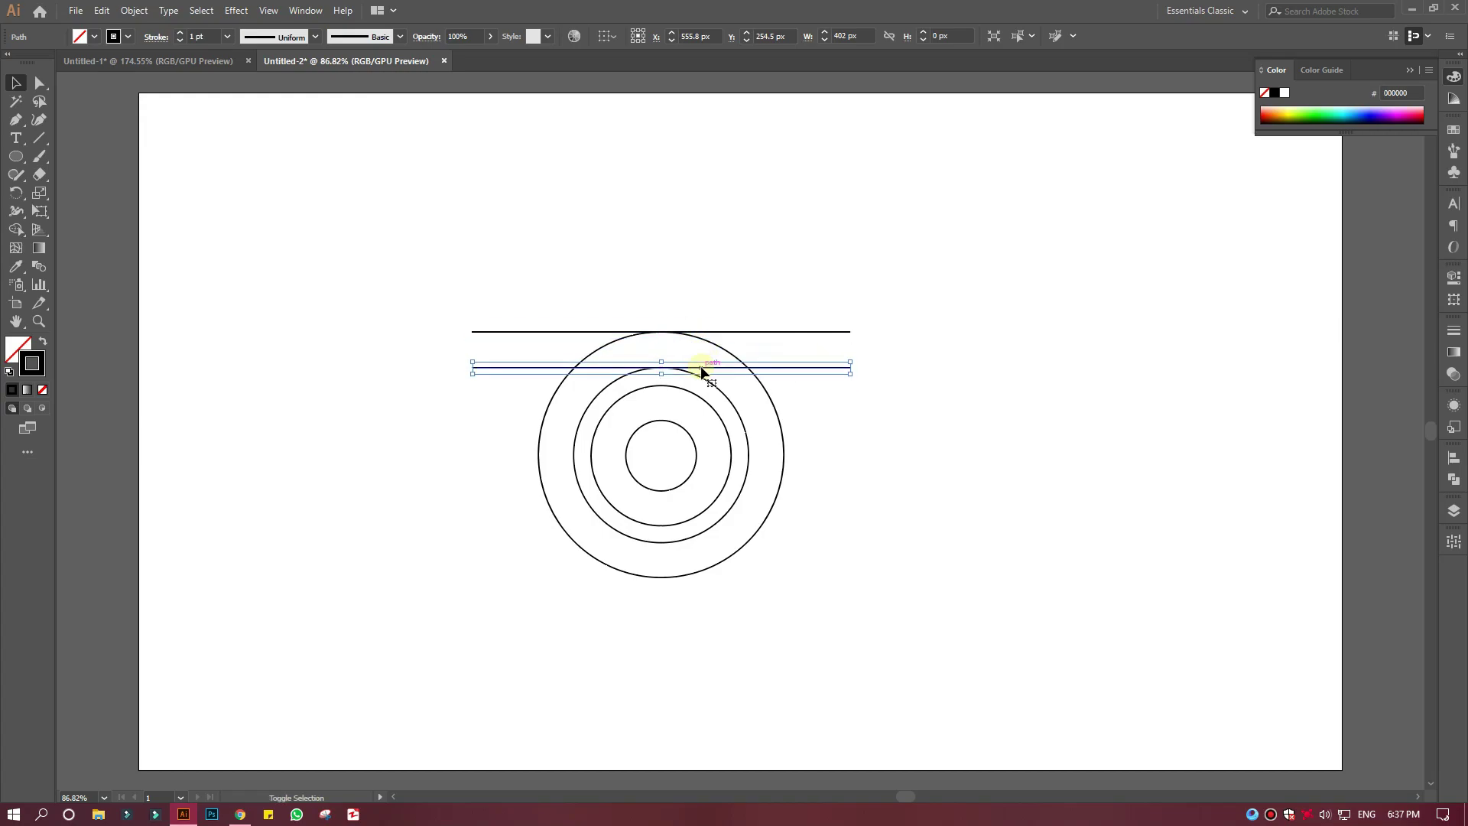
left_click(102, 11)
left_click(151, 84)
left_click(102, 10)
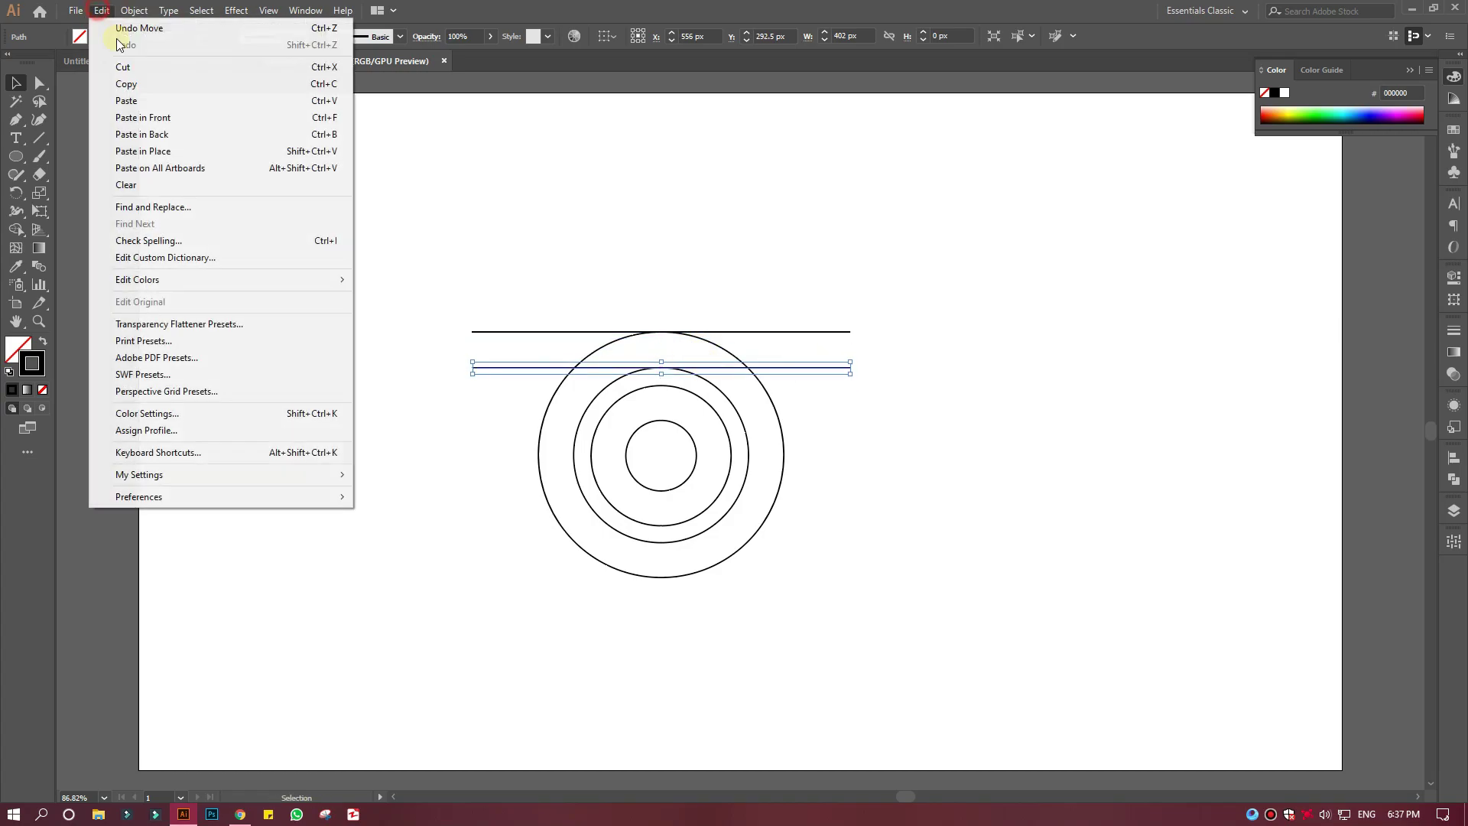
left_click(168, 120)
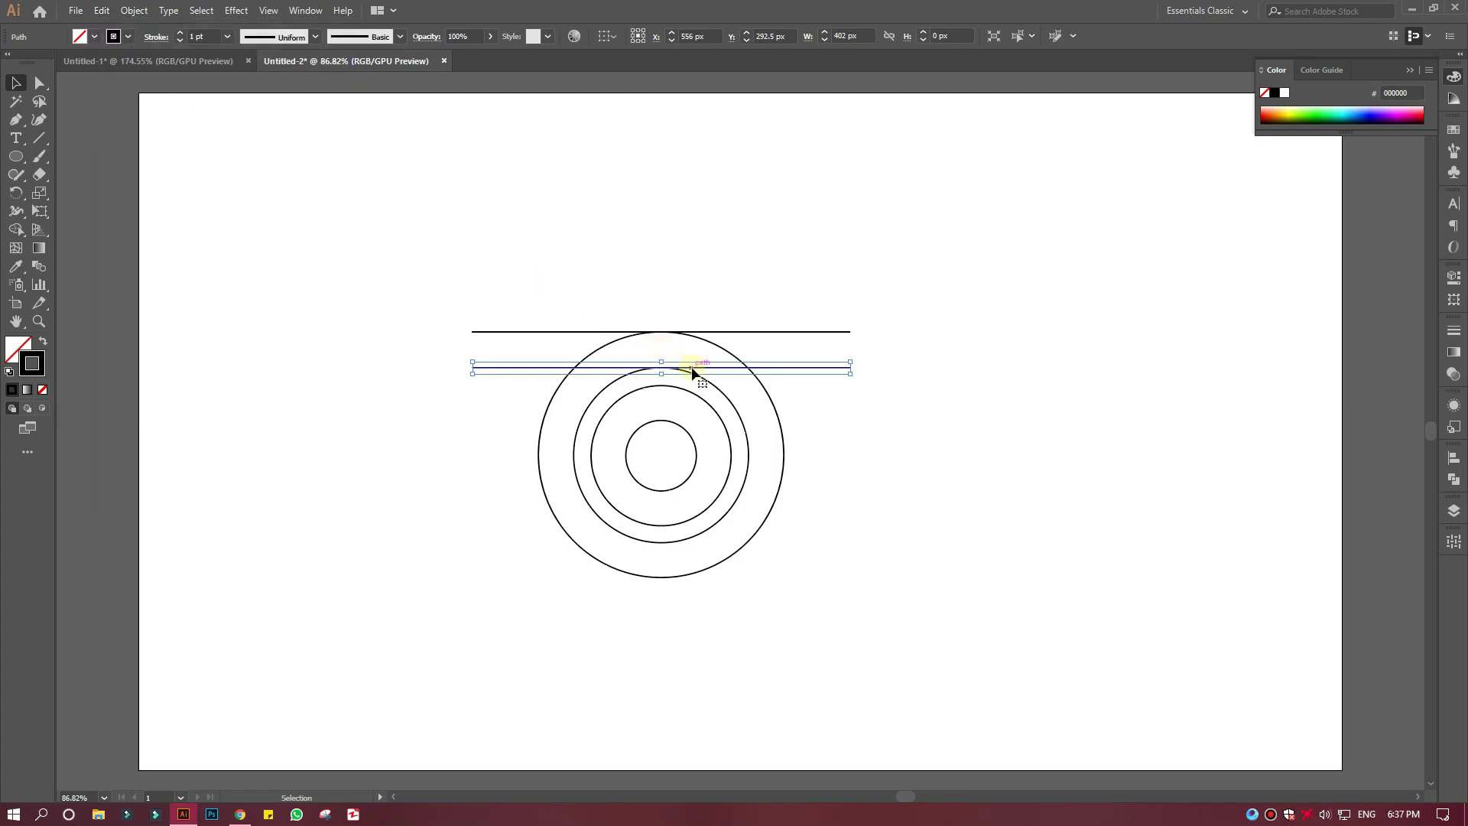
left_click_drag(691, 372, 693, 389)
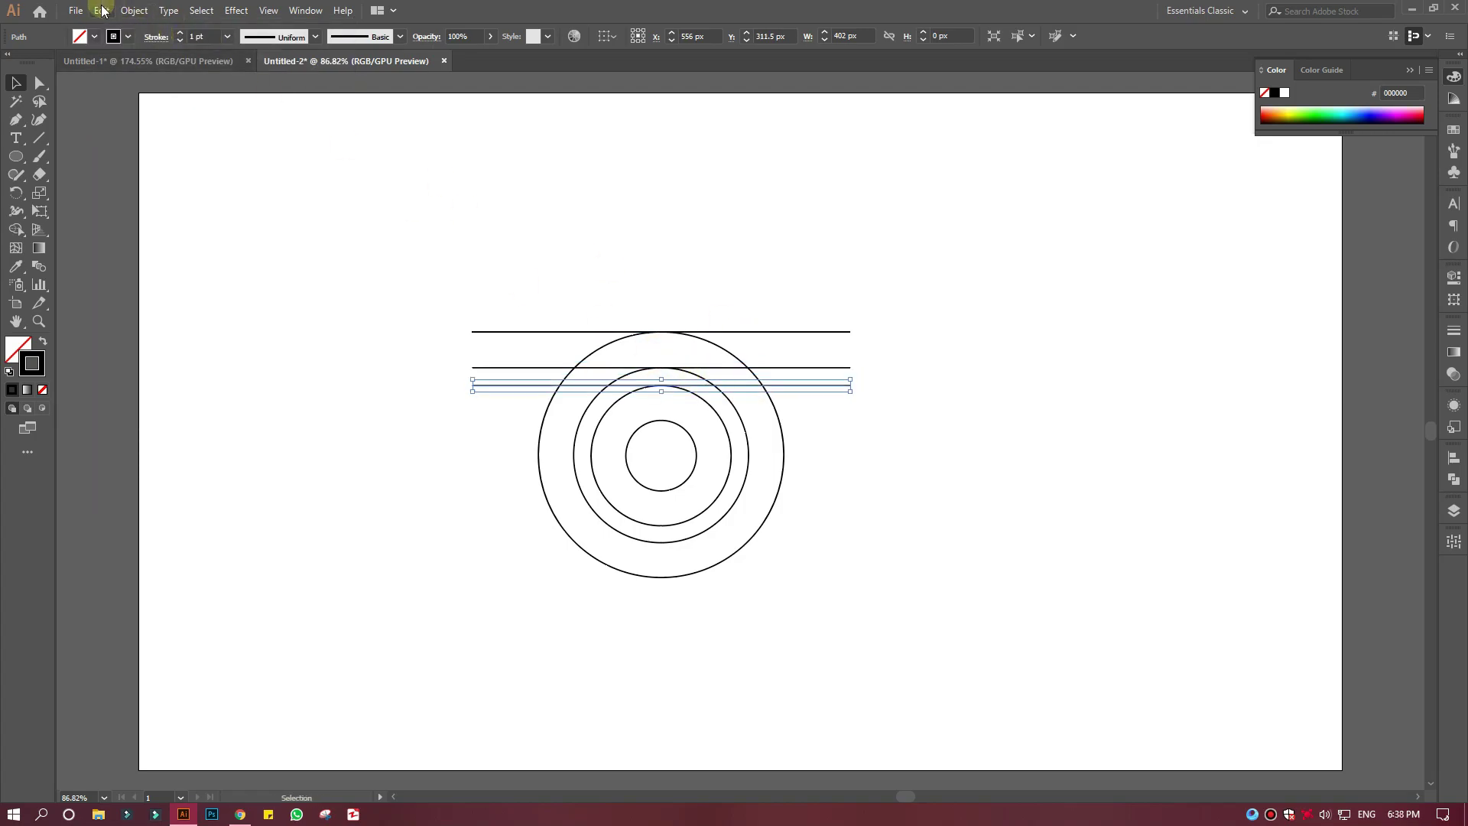
Alt-drag further line copies downward until the lowest reaches the outer circle's bottom
left_click_drag(694, 385, 691, 421)
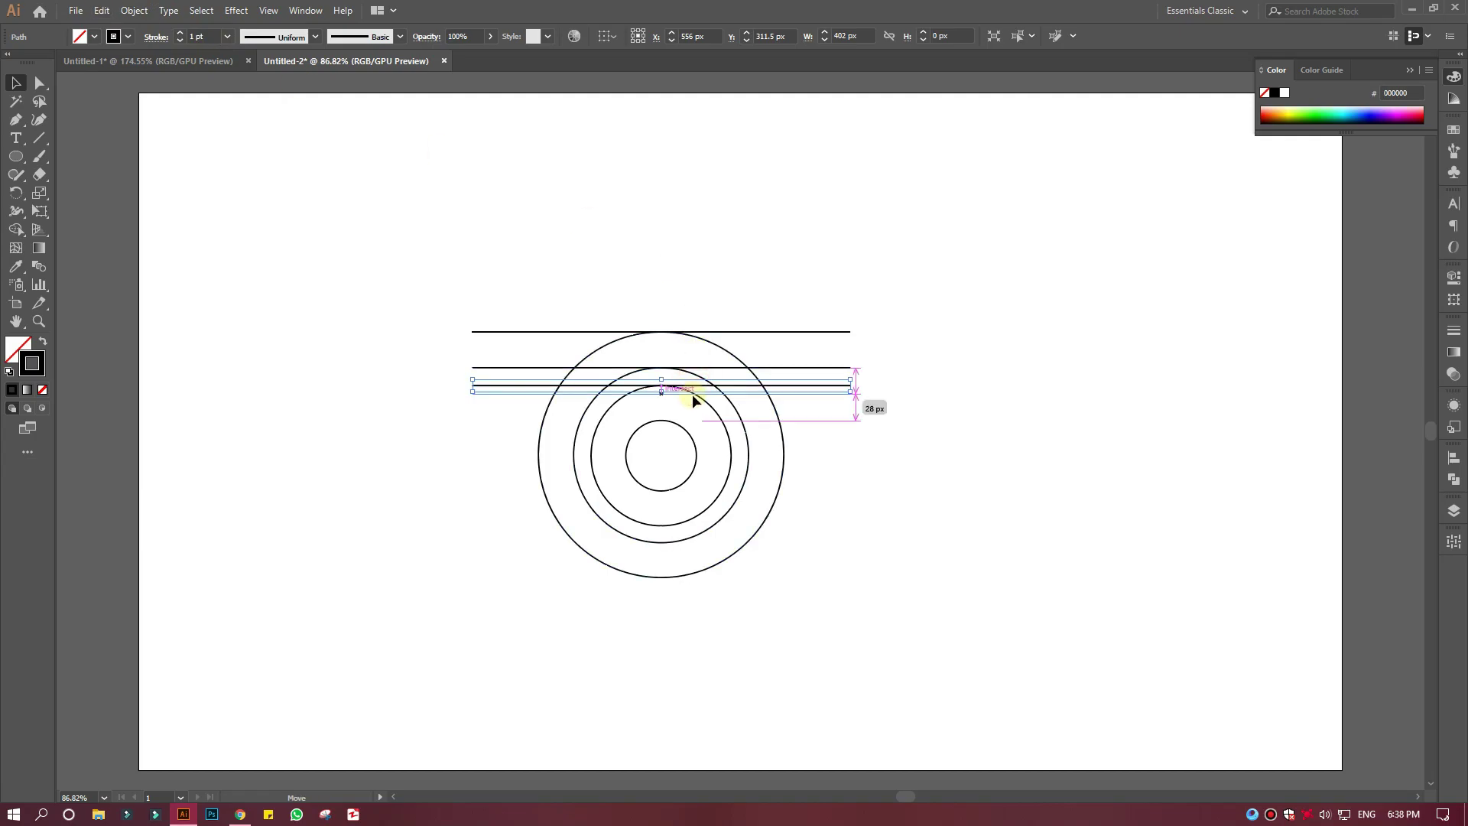
left_click(692, 420, "shift")
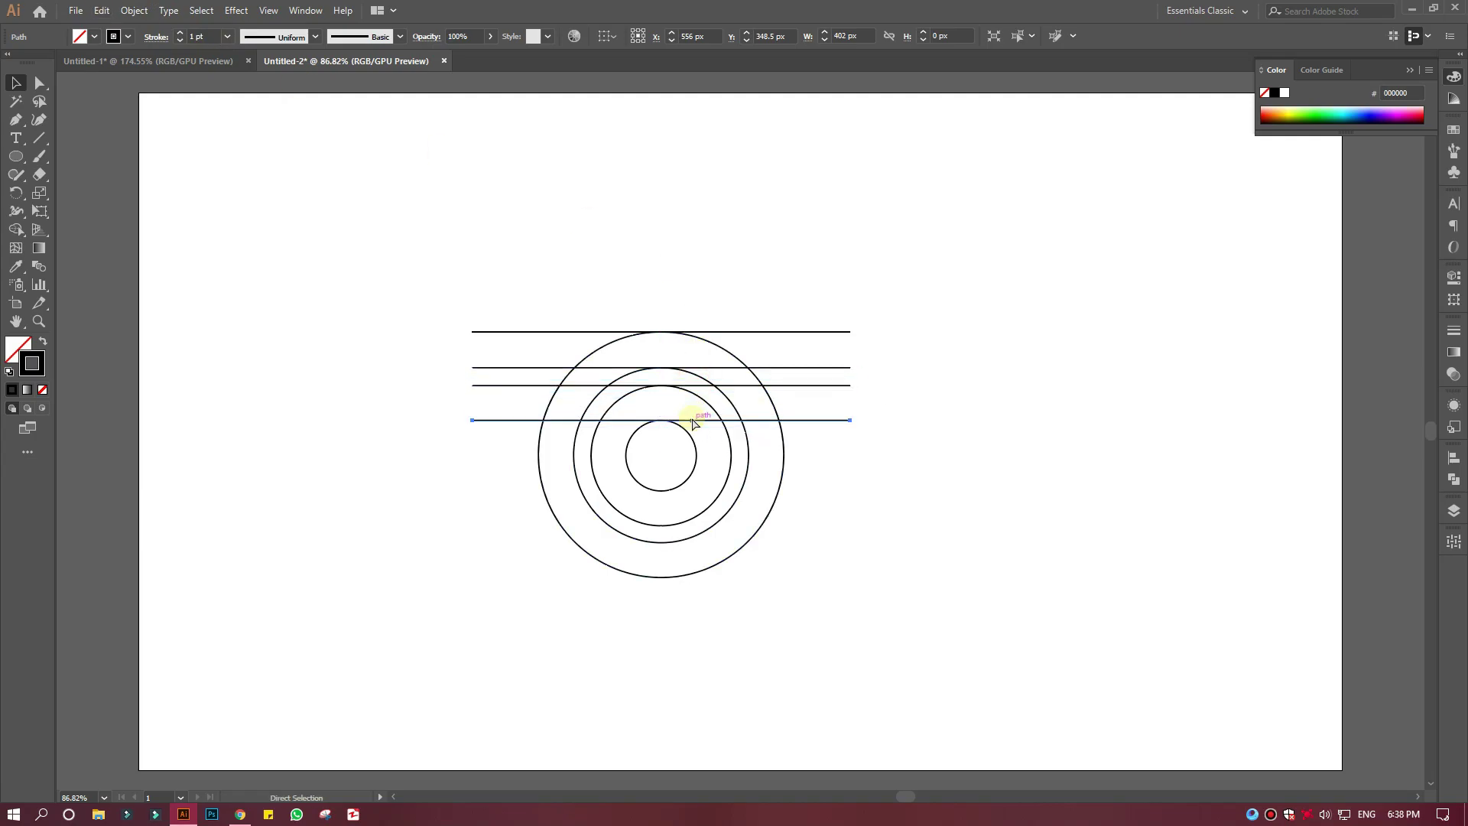
left_click(692, 420, "shift")
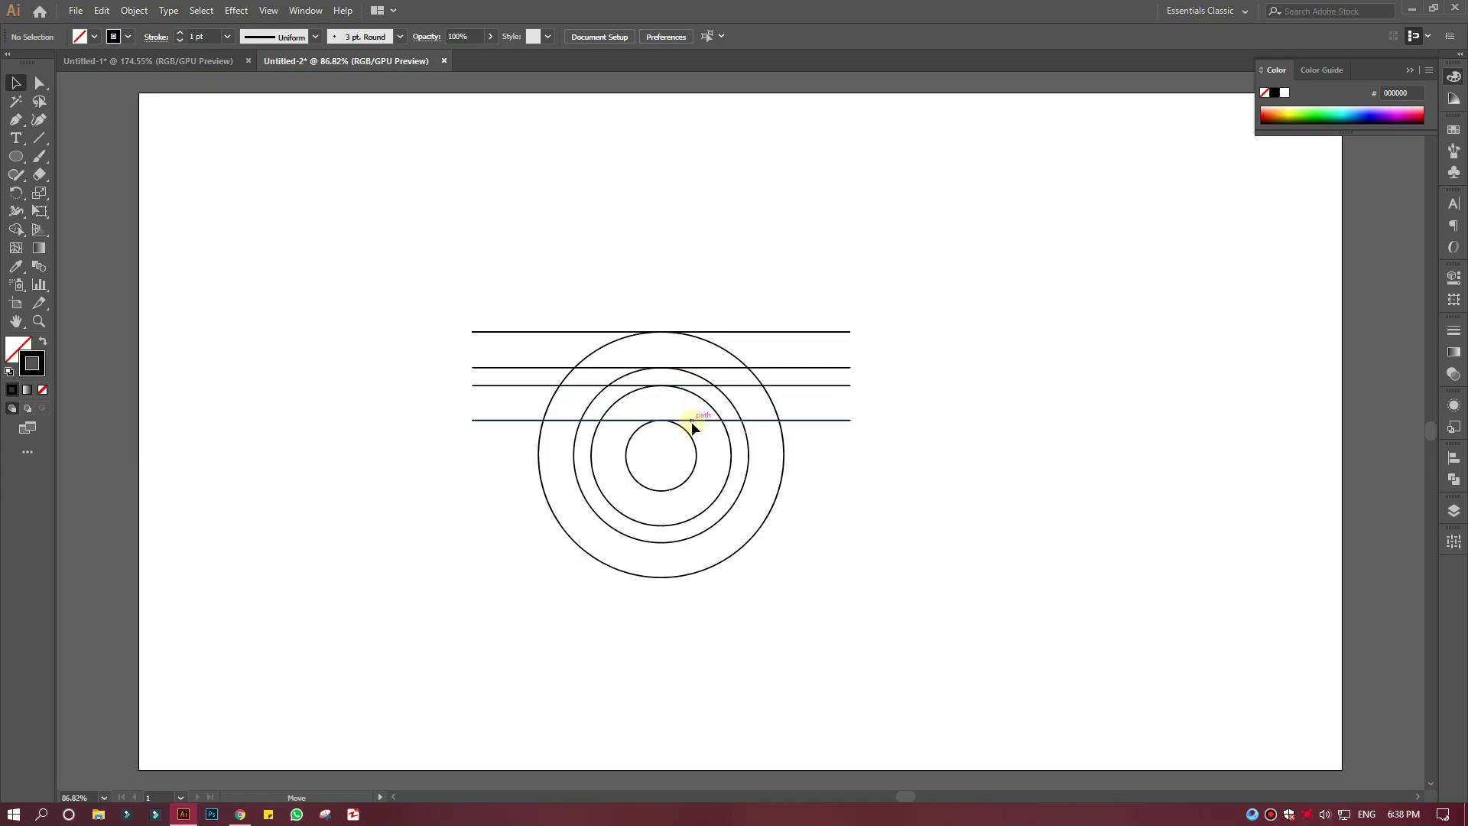
left_click_drag(691, 421, 692, 441)
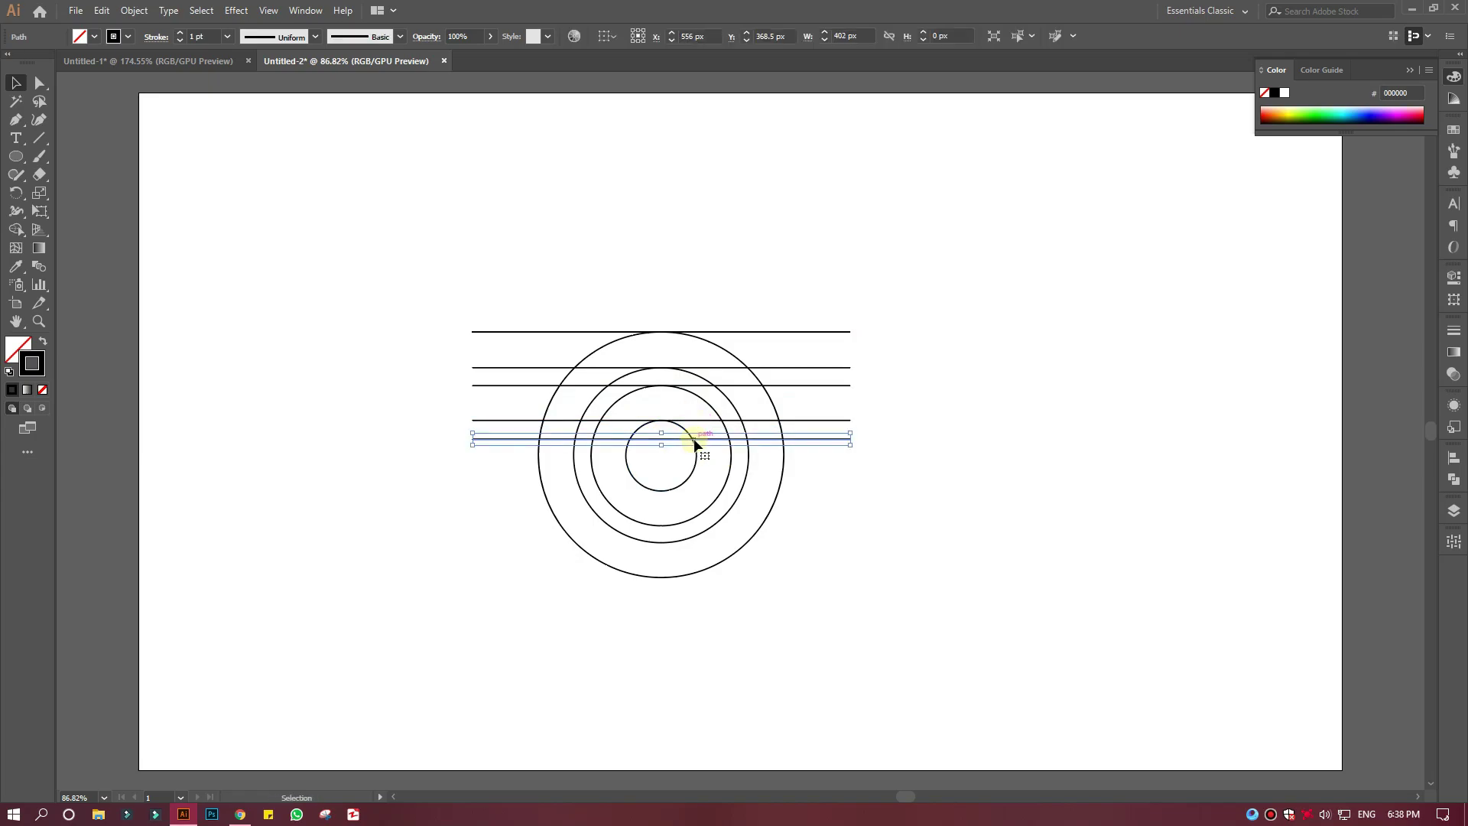
left_click_drag(694, 442, 696, 491)
left_click(691, 475)
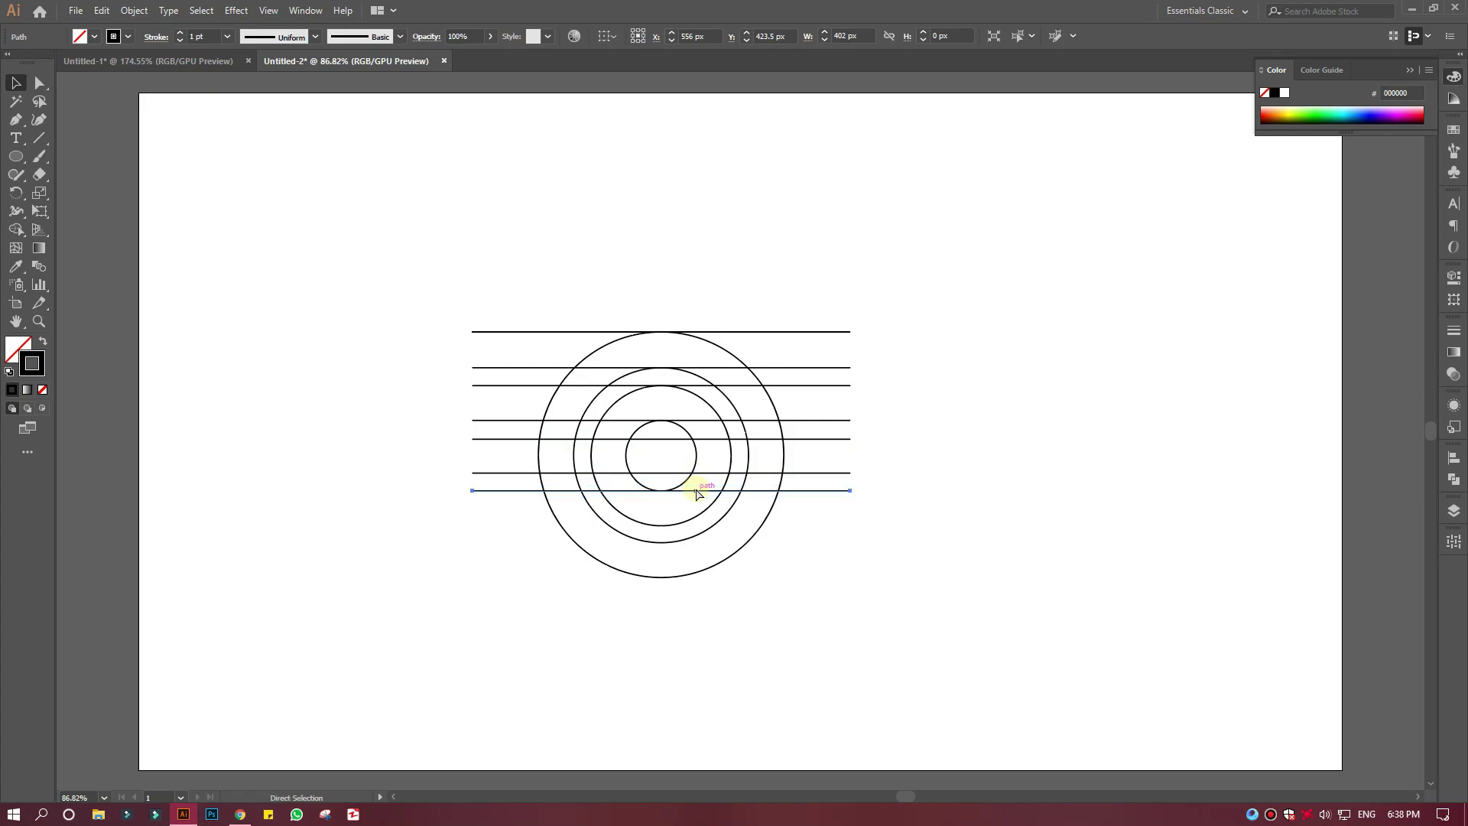
left_click(696, 492)
left_click_drag(696, 490, 695, 525)
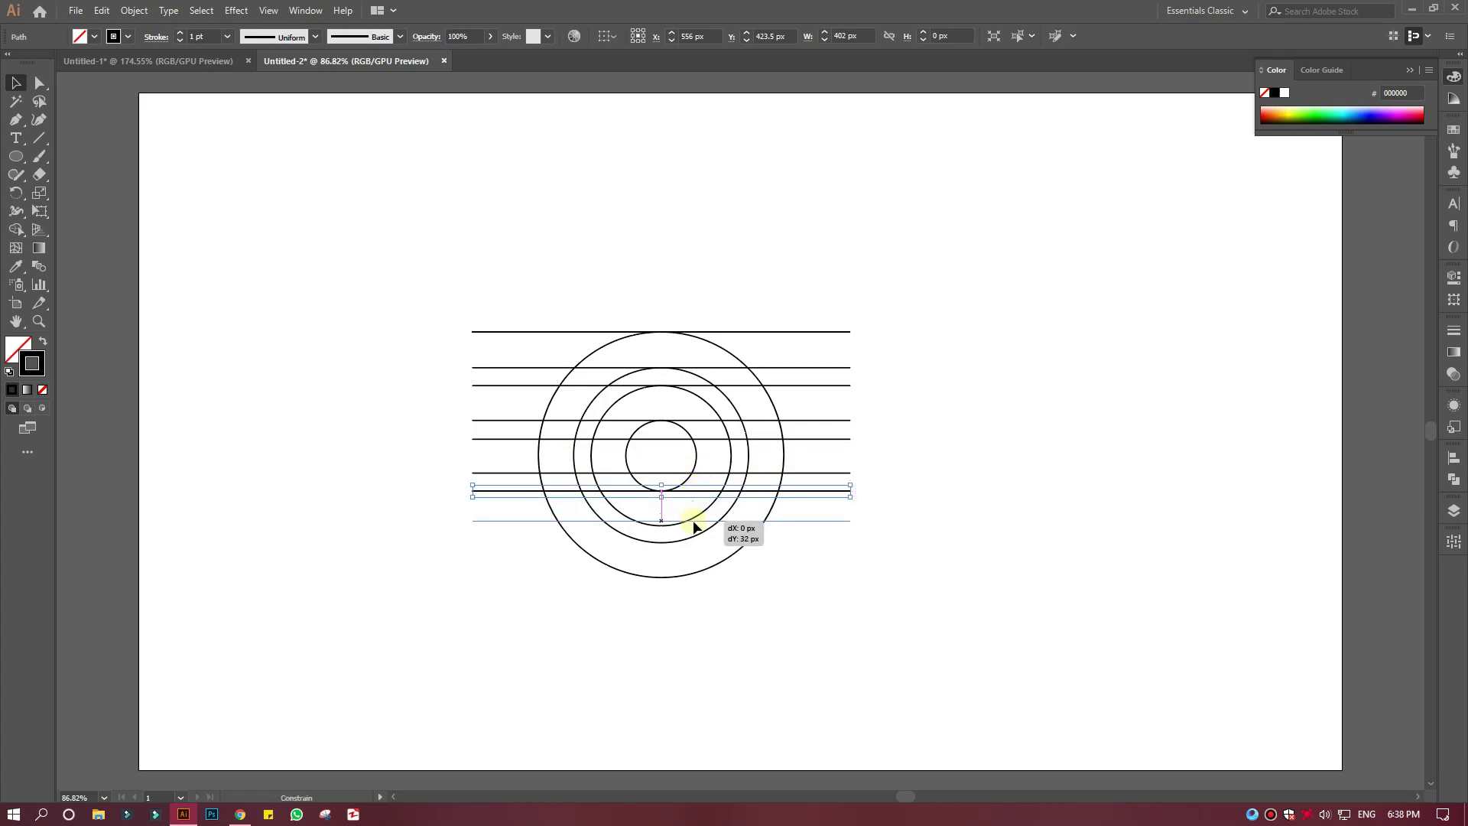
left_click(694, 526)
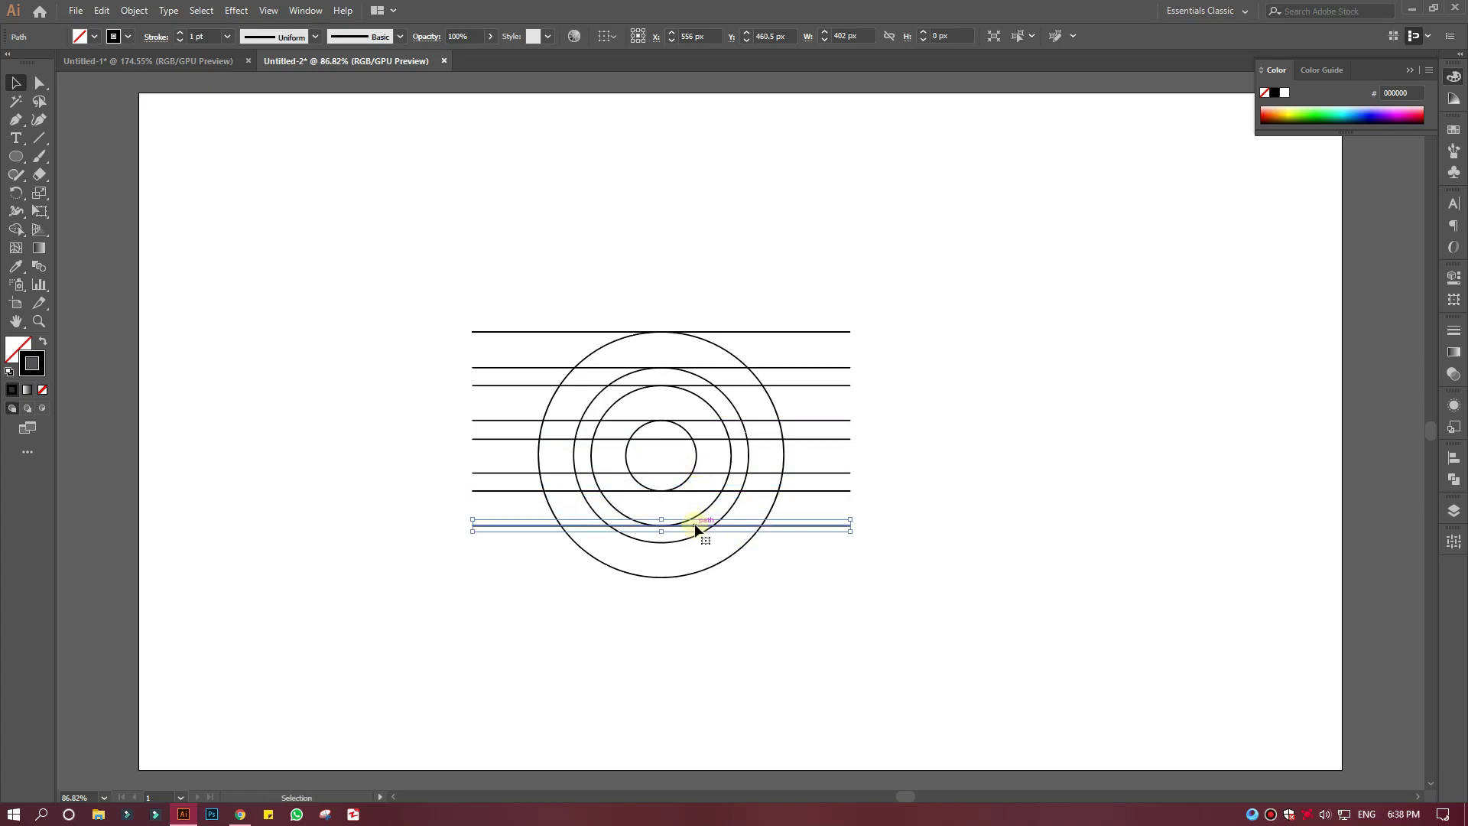
left_click_drag(696, 526, 694, 581)
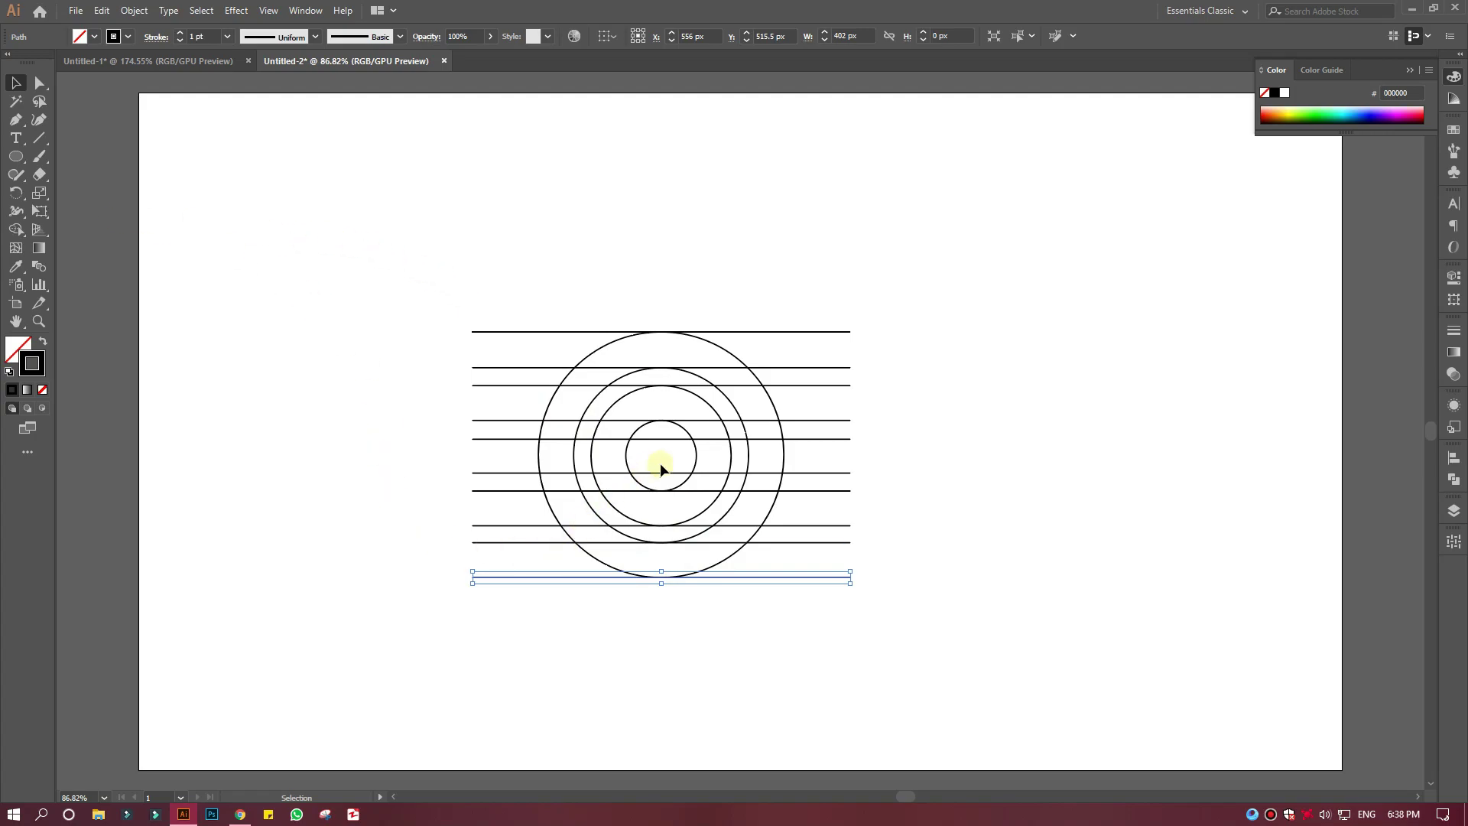
Undo the accidental move to restore the outer circle
left_click(670, 492, "shift")
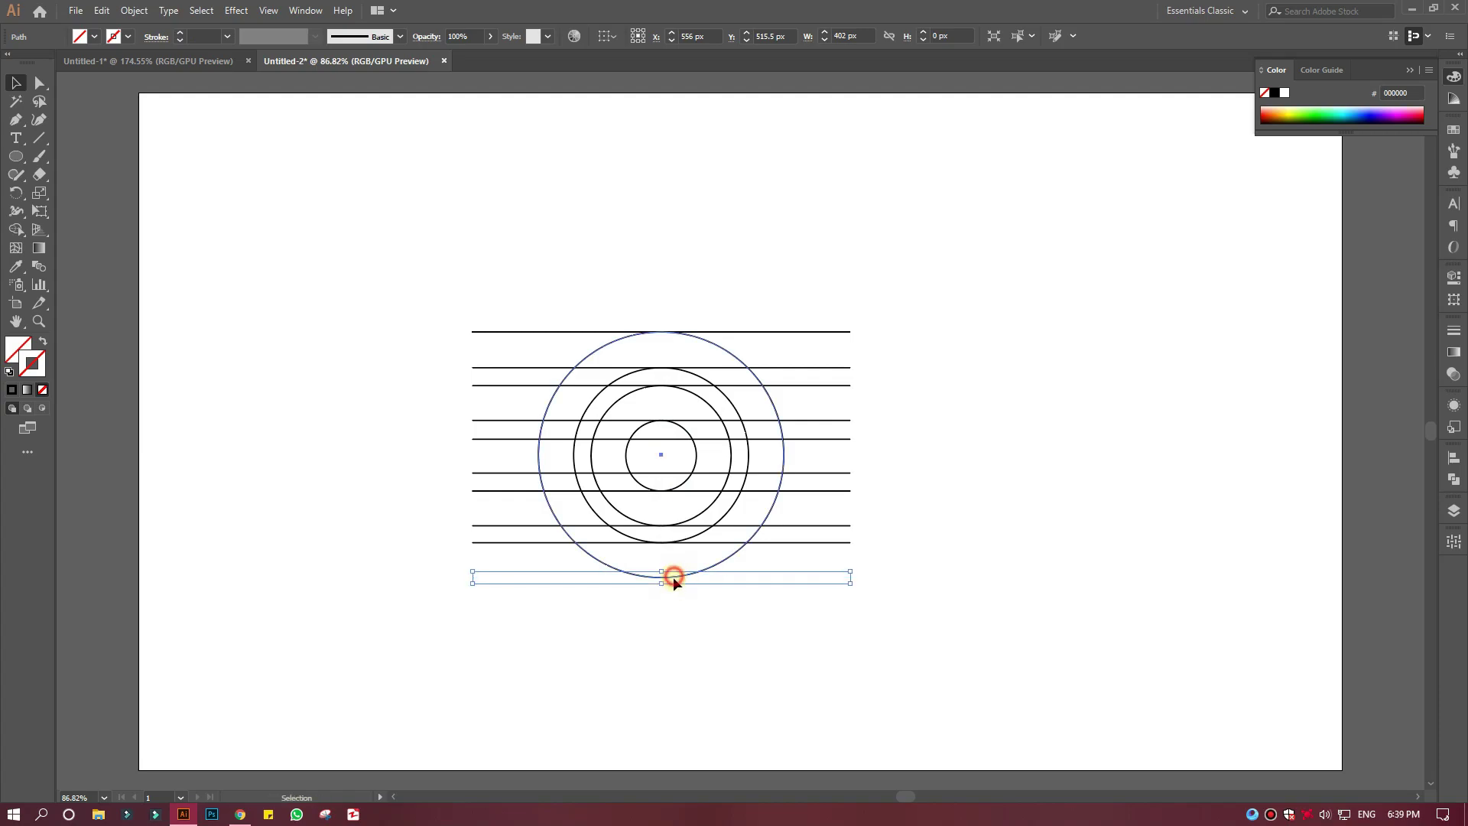
left_click_drag(673, 577, 668, 649)
left_click(669, 652)
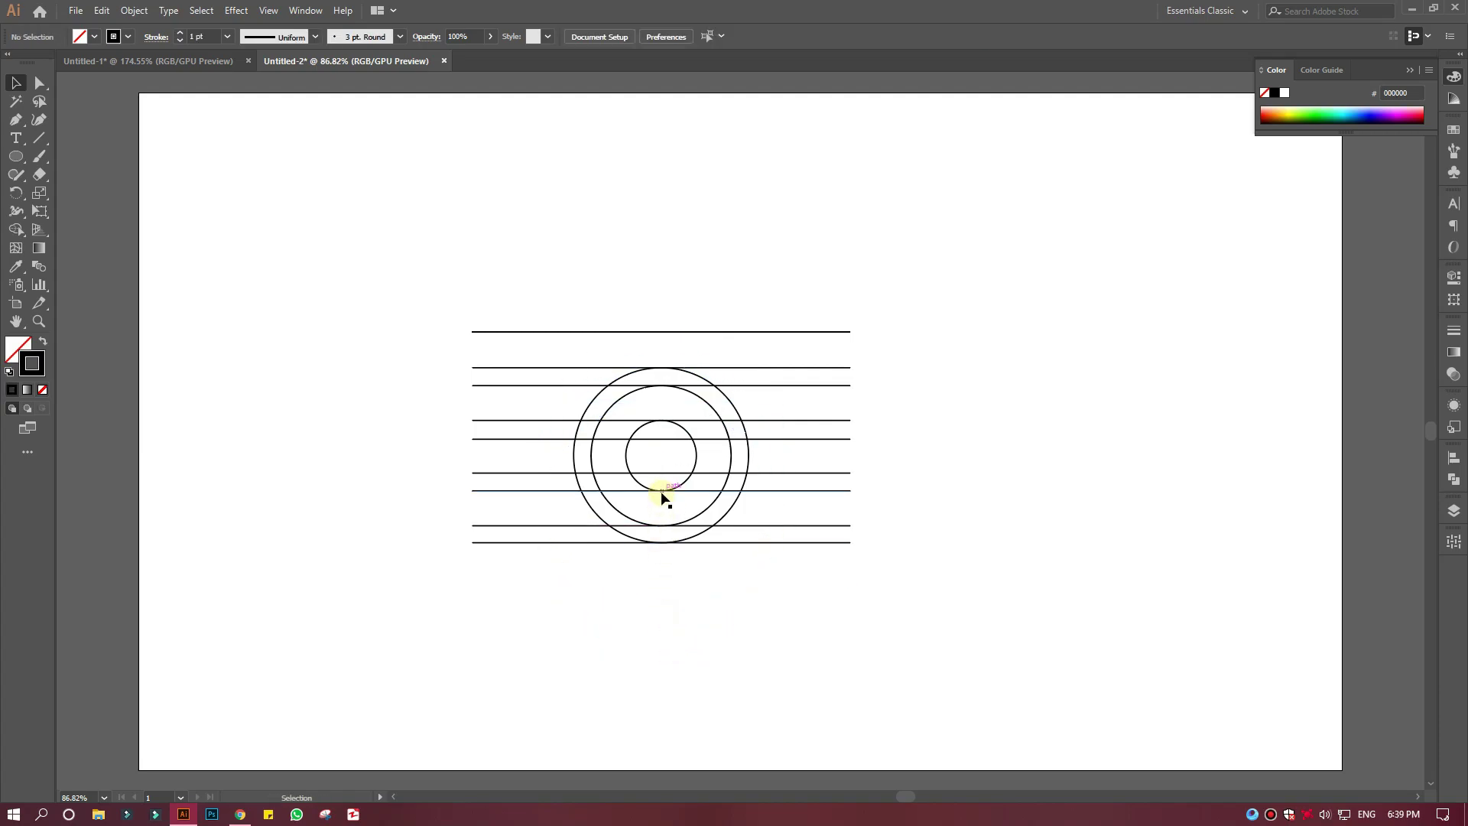
key("ctrl+z")
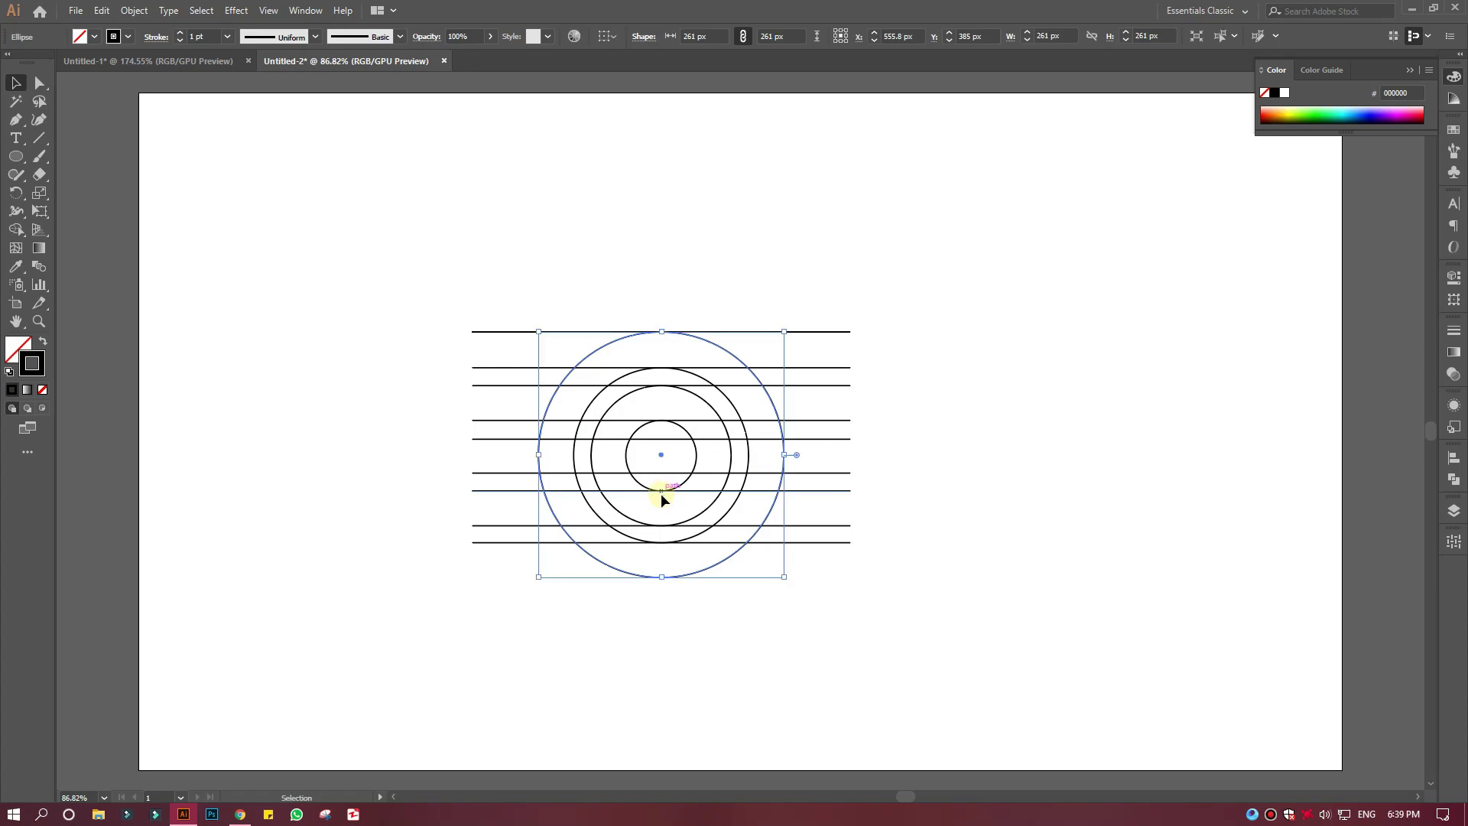
Give the bottom horizontal line a black stroke
left_click(828, 577)
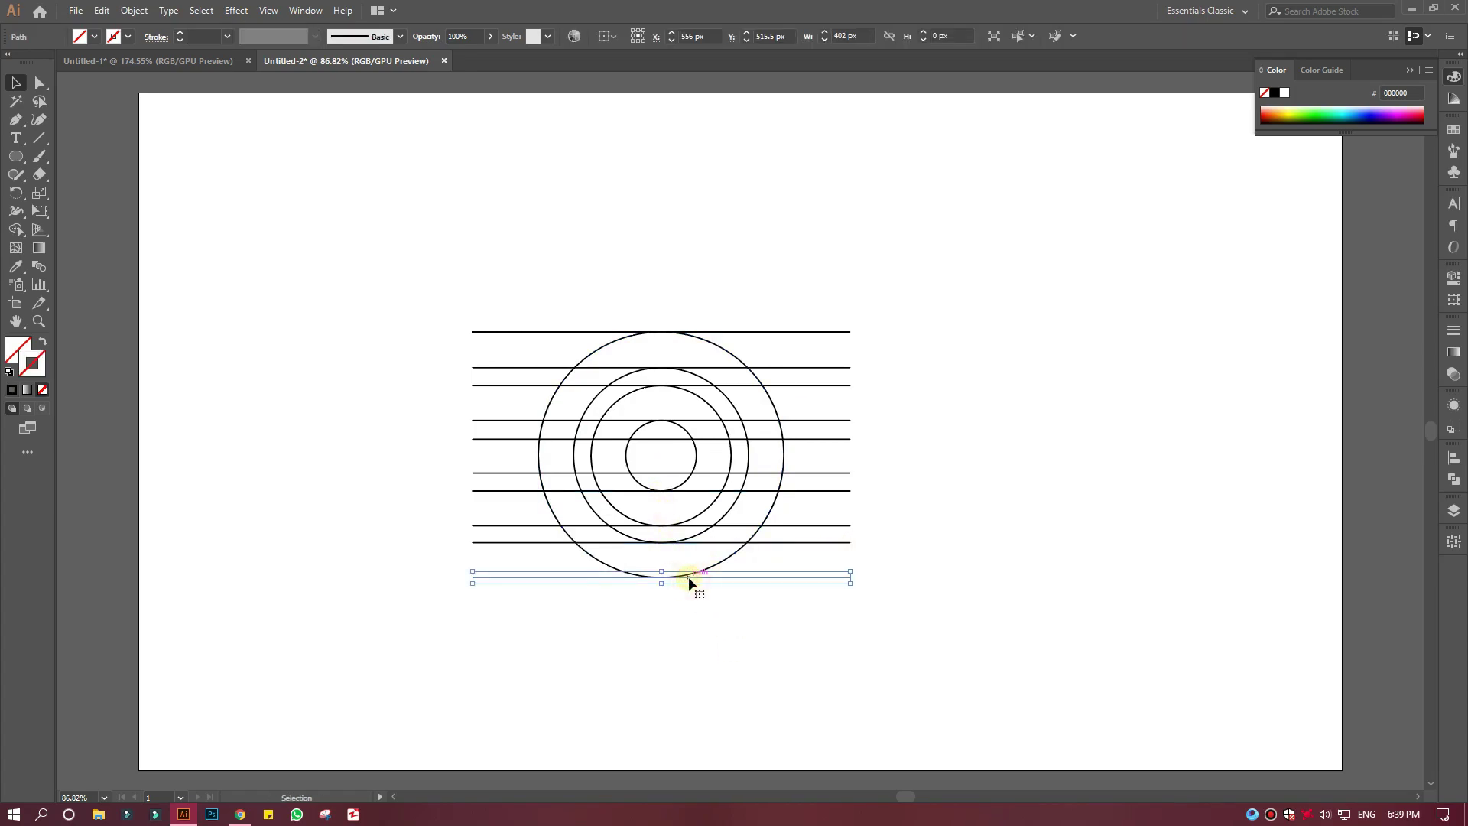
left_click(128, 36)
left_click(42, 62)
left_click(277, 508)
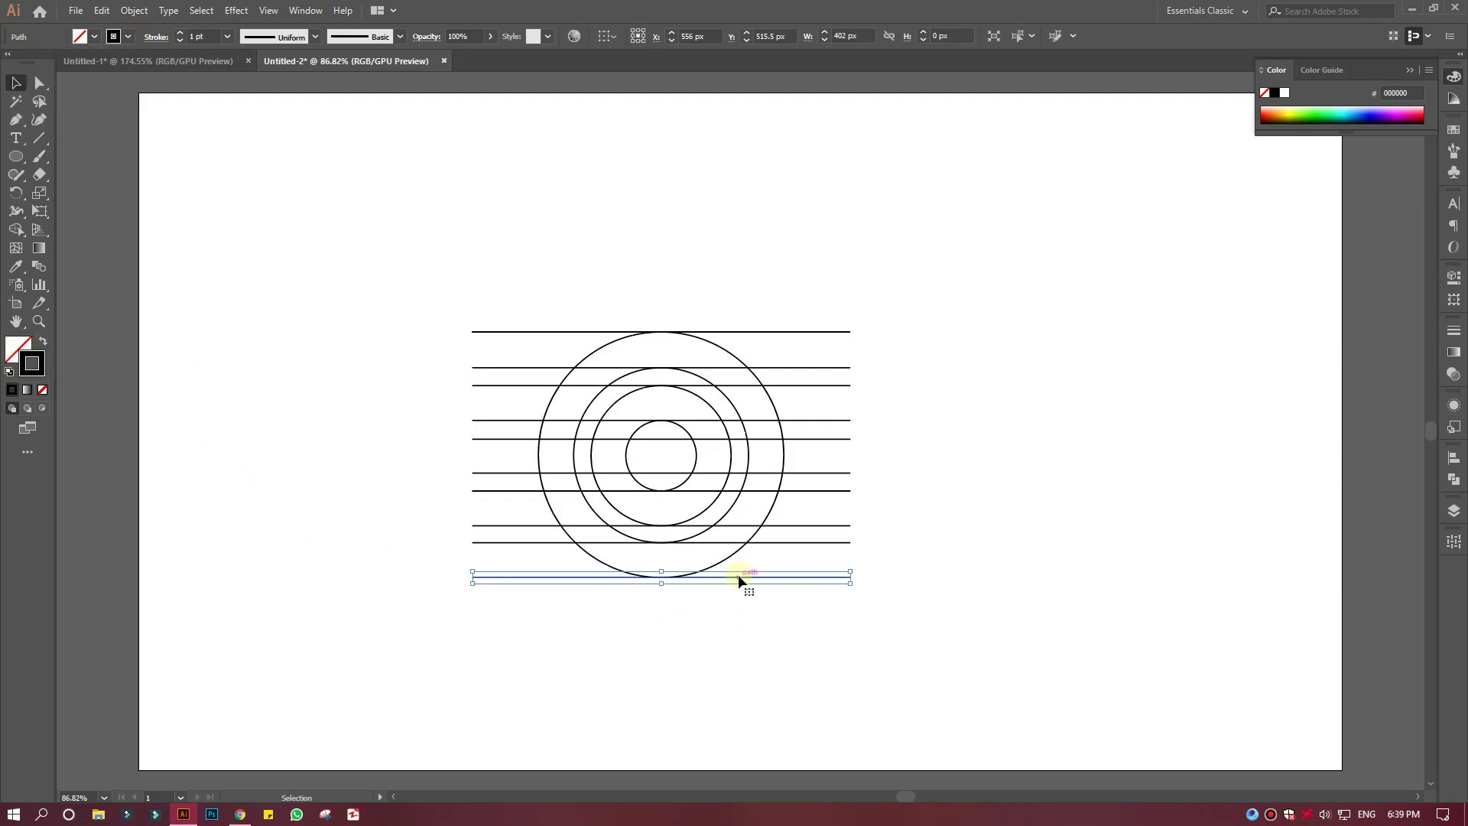
Add two vertical lines at the circles' left edge, 25 px apart, then select everything
left_click_drag(740, 579, 740, 642)
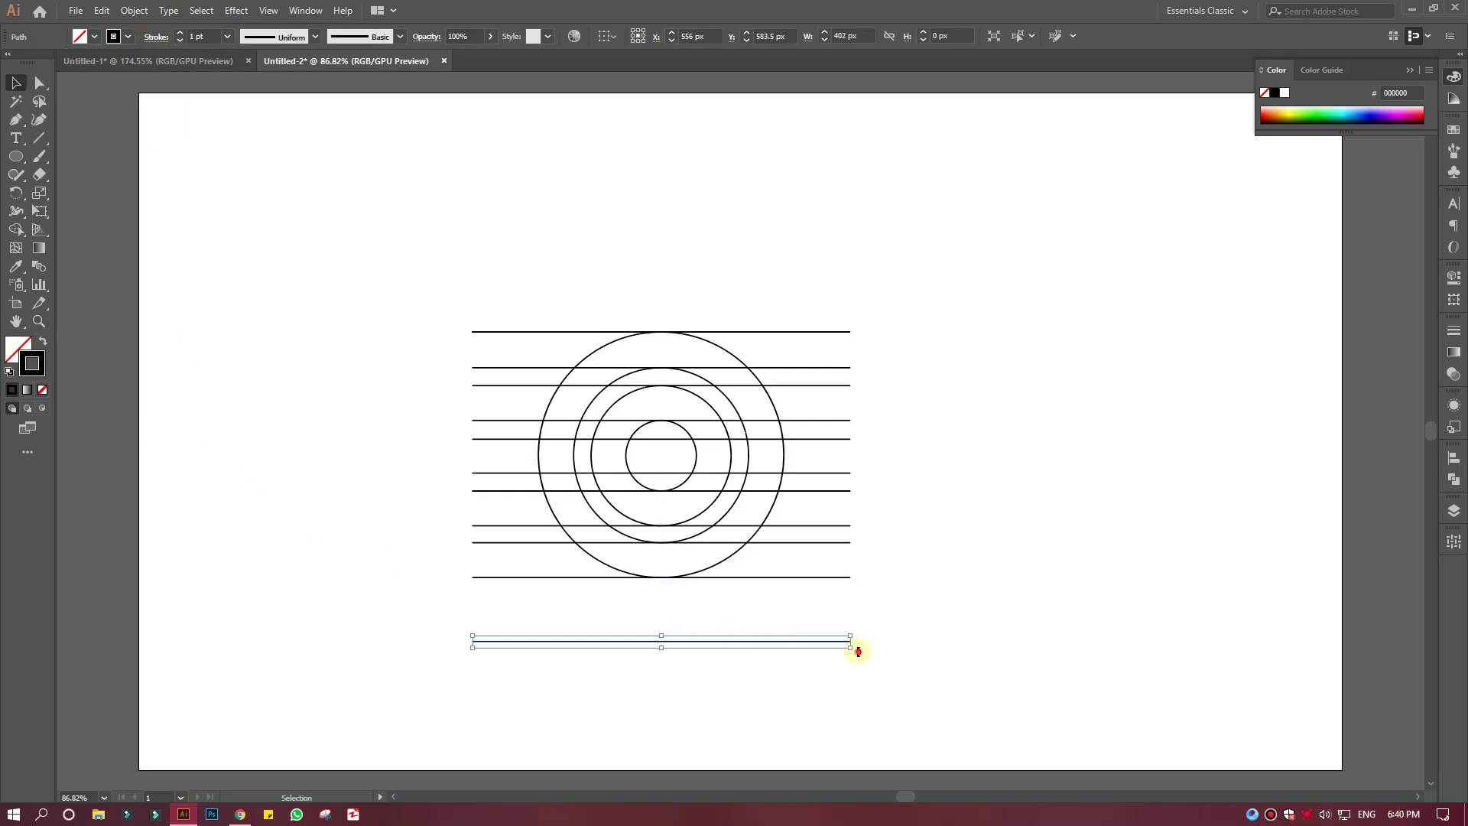
mouse_move(858, 650)
left_mouse_down()
mouse_move(660, 730)
mouse_move(539, 635)
mouse_move(539, 528)
left_mouse_up()
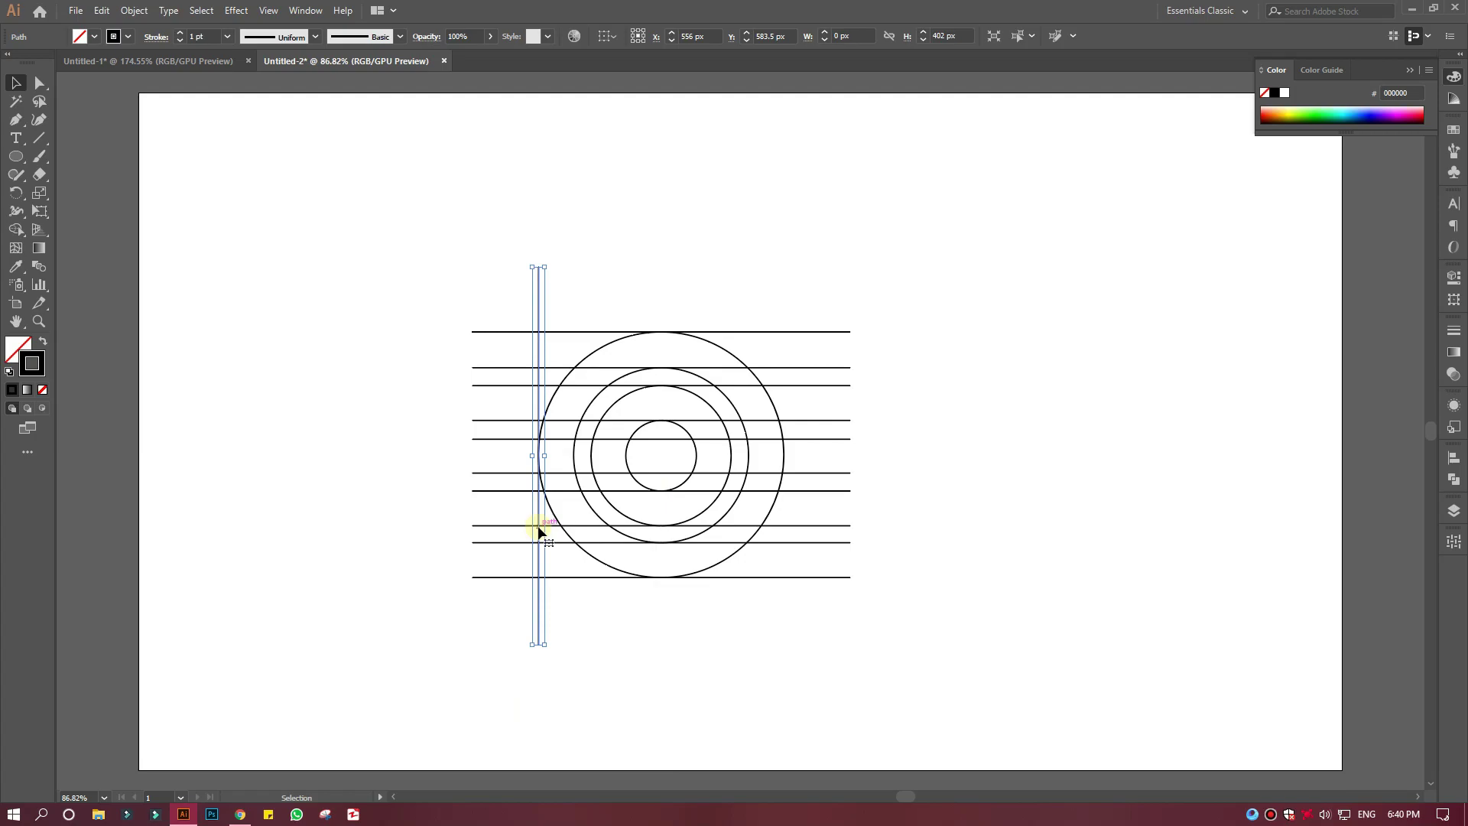
left_click_drag(540, 531, 573, 527)
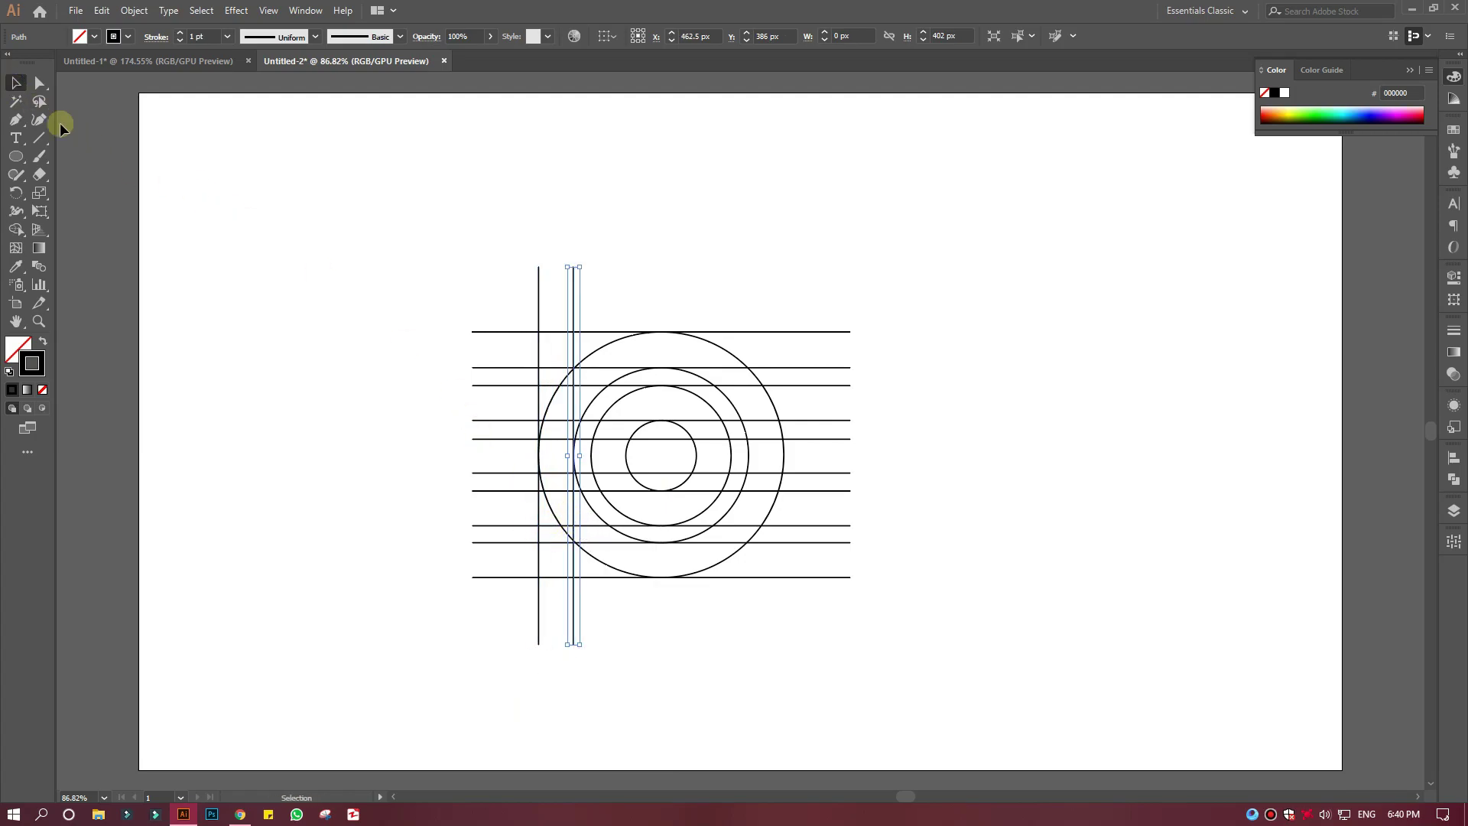
left_click(360, 259)
left_click_drag(425, 259, 915, 686)
Zoom in on the construction grid and select all its lines and circles
key("z")
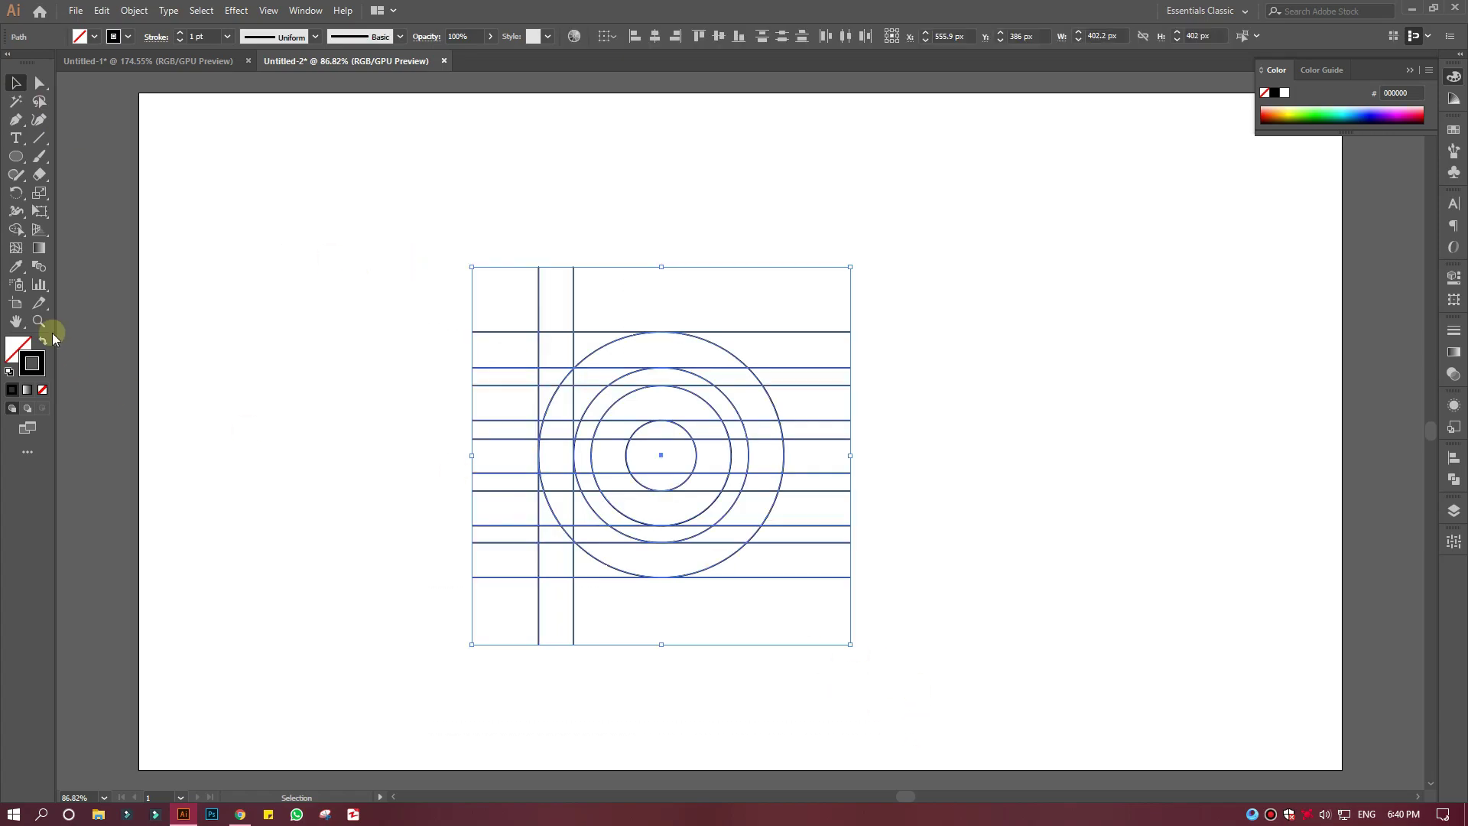
left_click_drag(688, 450, 813, 558)
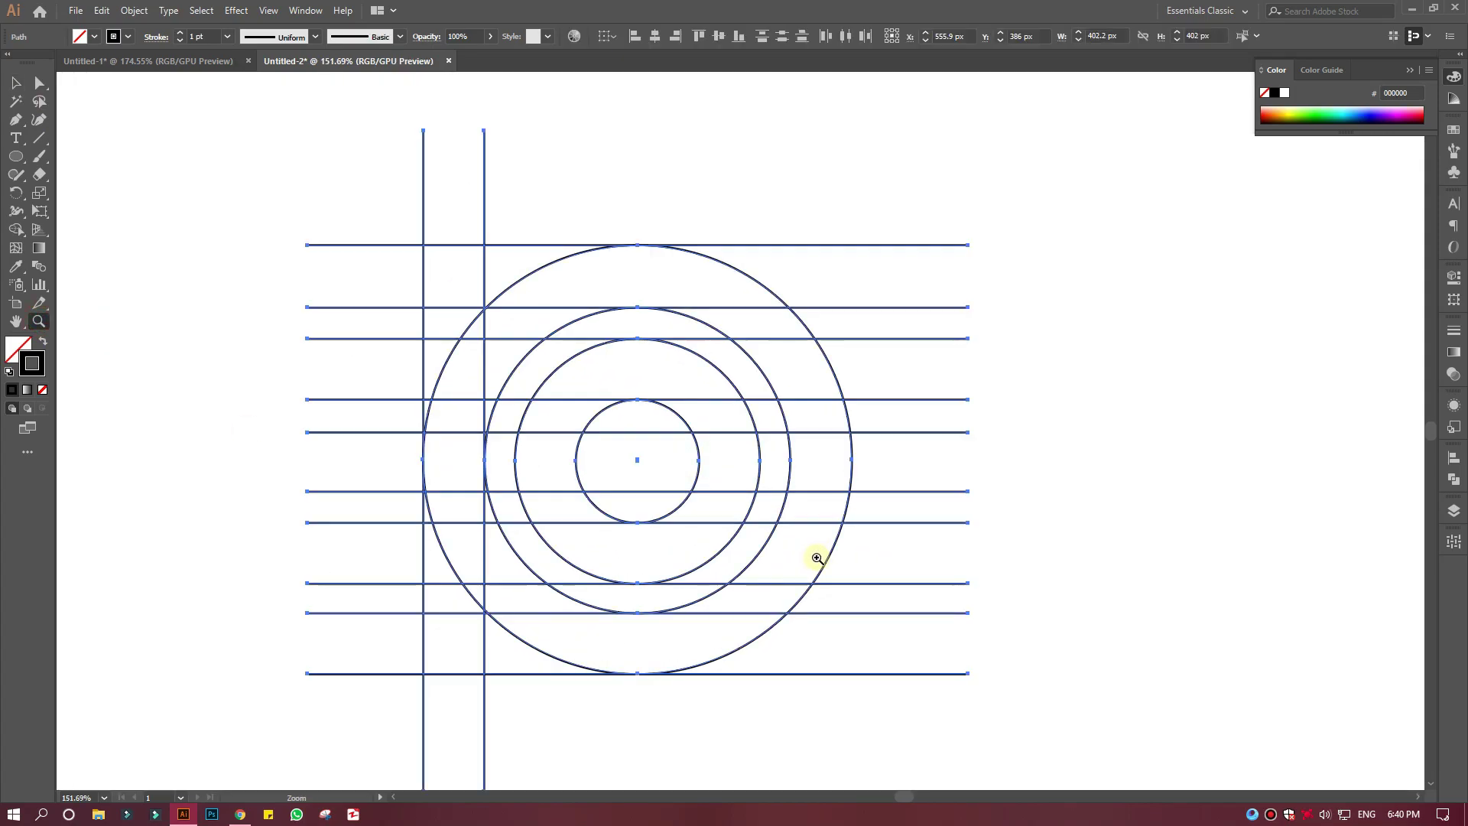
left_click(16, 82)
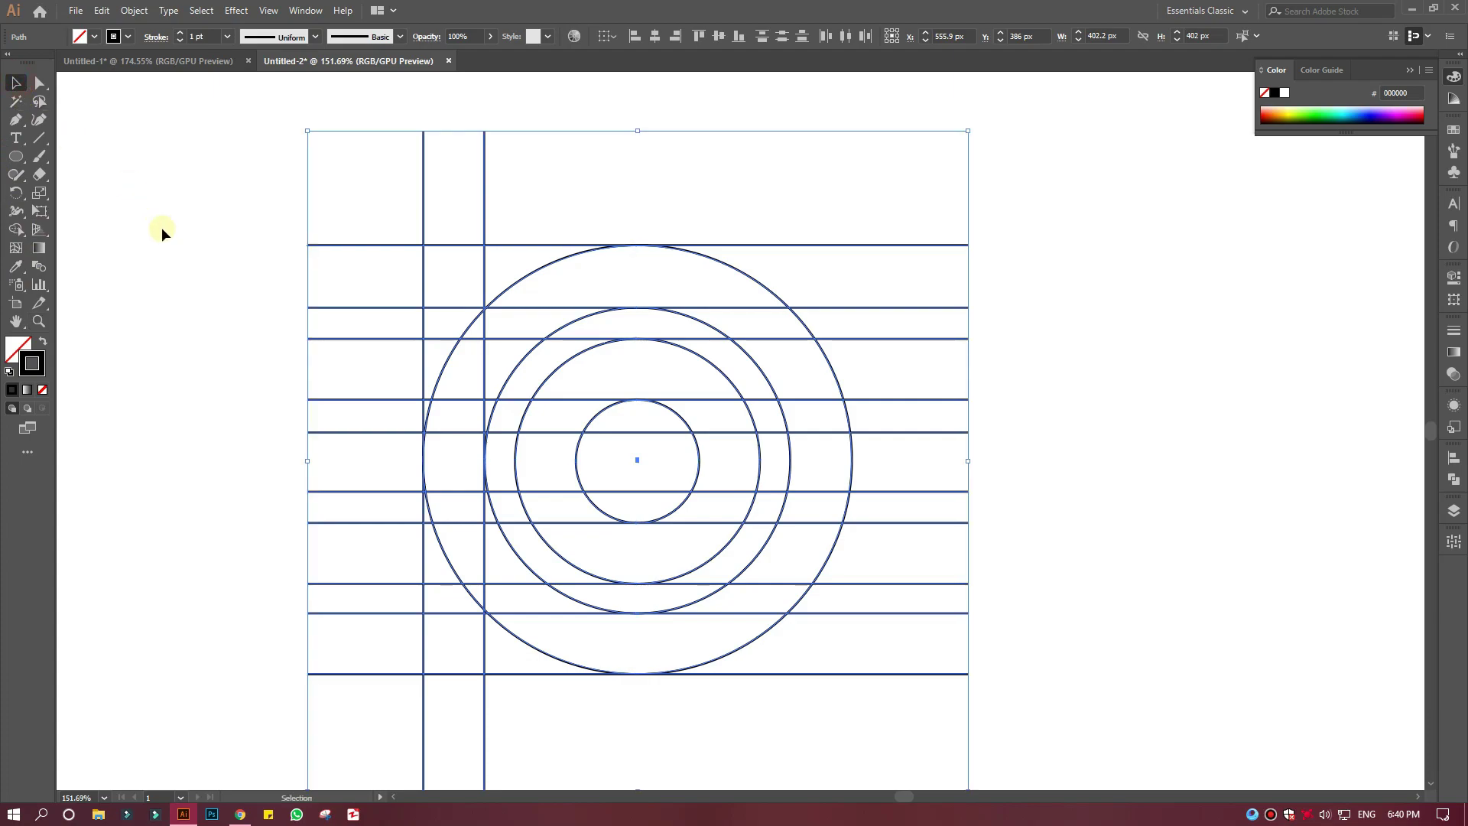
left_click_drag(637, 459, 636, 459)
Shape Builder: merge the outer bands into the D and the inner regions into the S
left_click(16, 230)
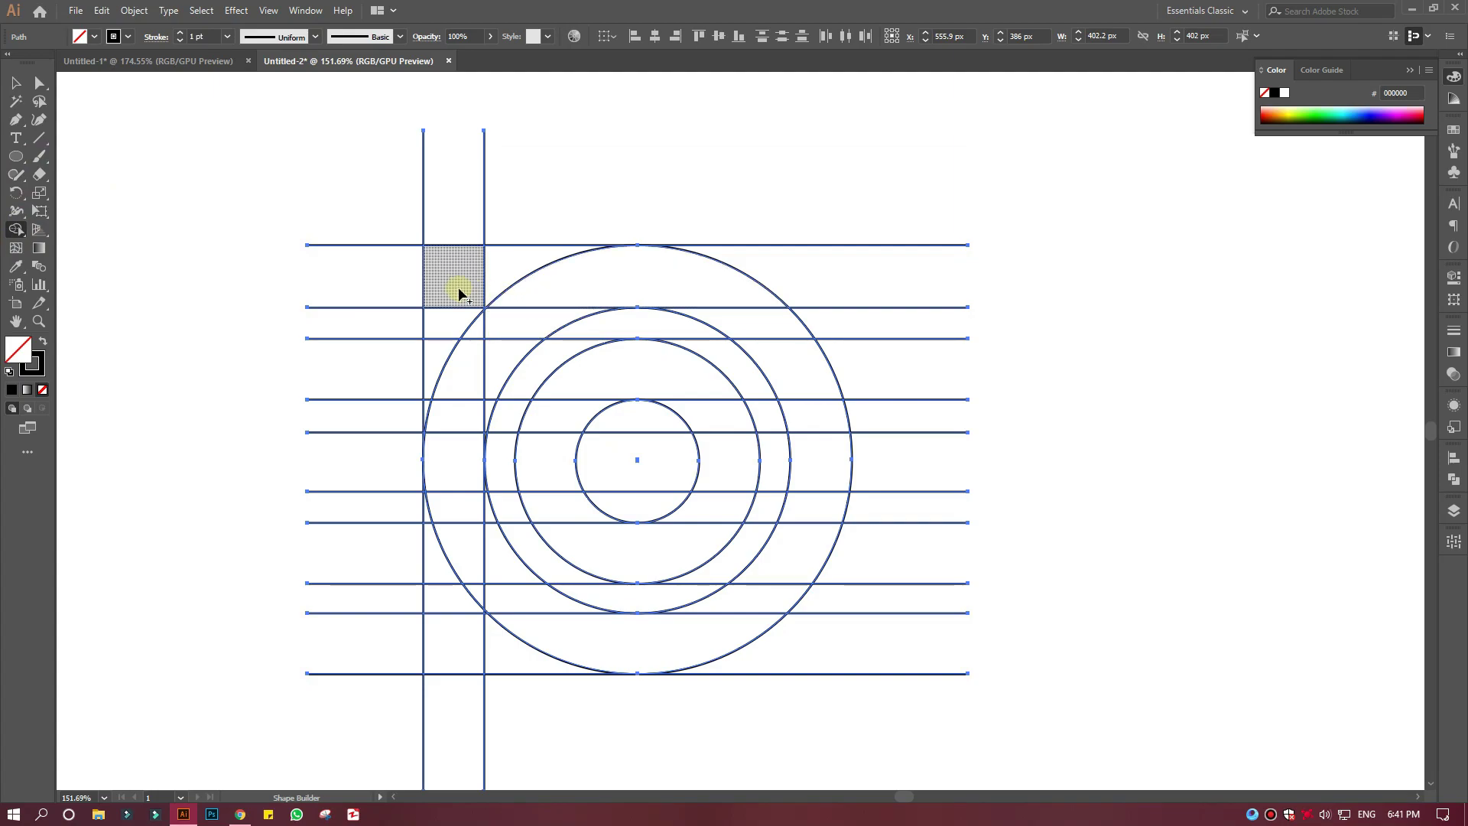
left_click_drag(459, 291, 524, 294)
left_click_drag(624, 288, 630, 287)
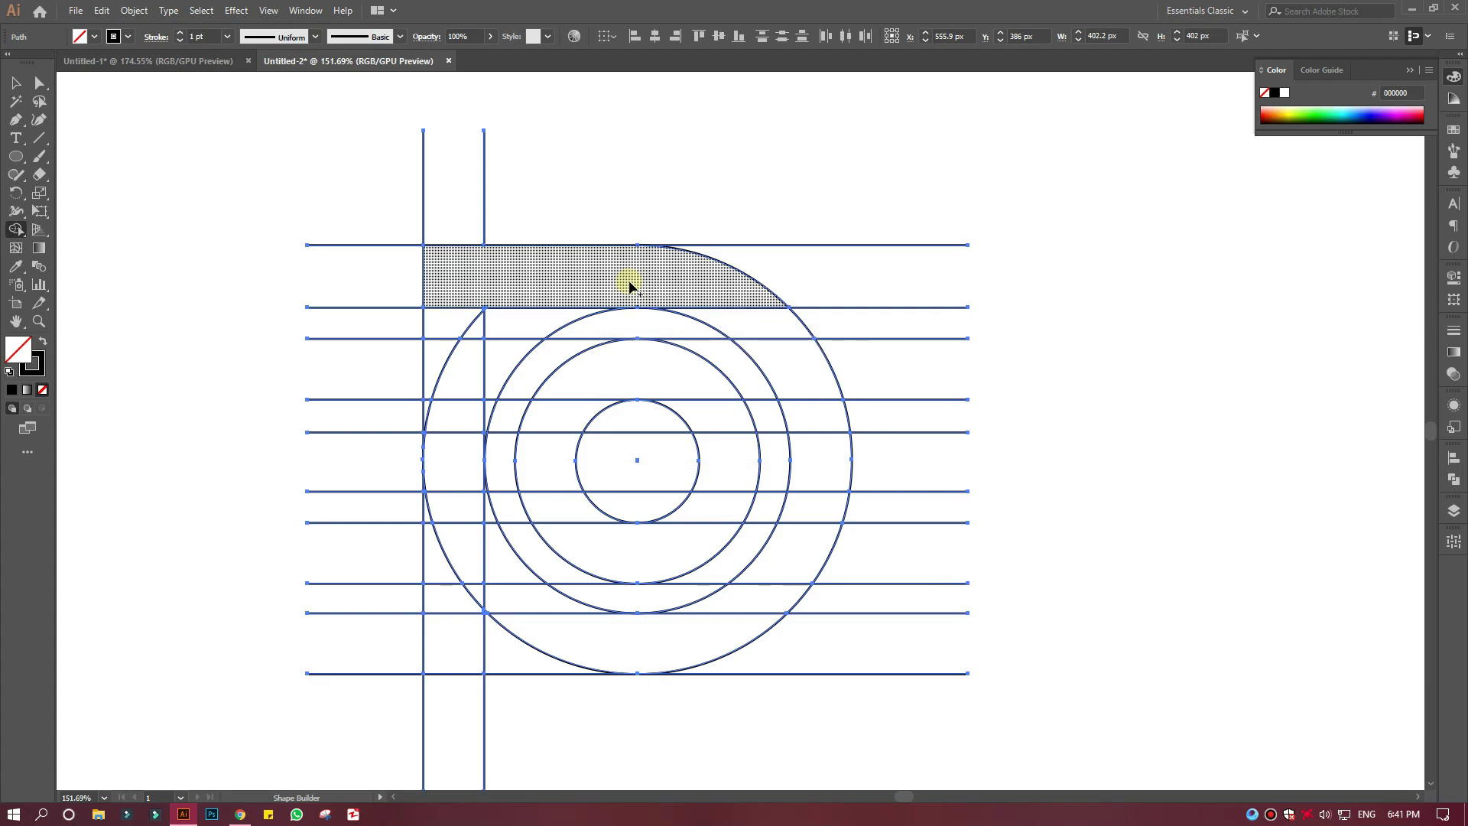
mouse_move(719, 295)
left_mouse_down()
mouse_move(763, 610)
mouse_move(717, 630)
left_mouse_up()
left_click_drag(551, 654, 476, 656)
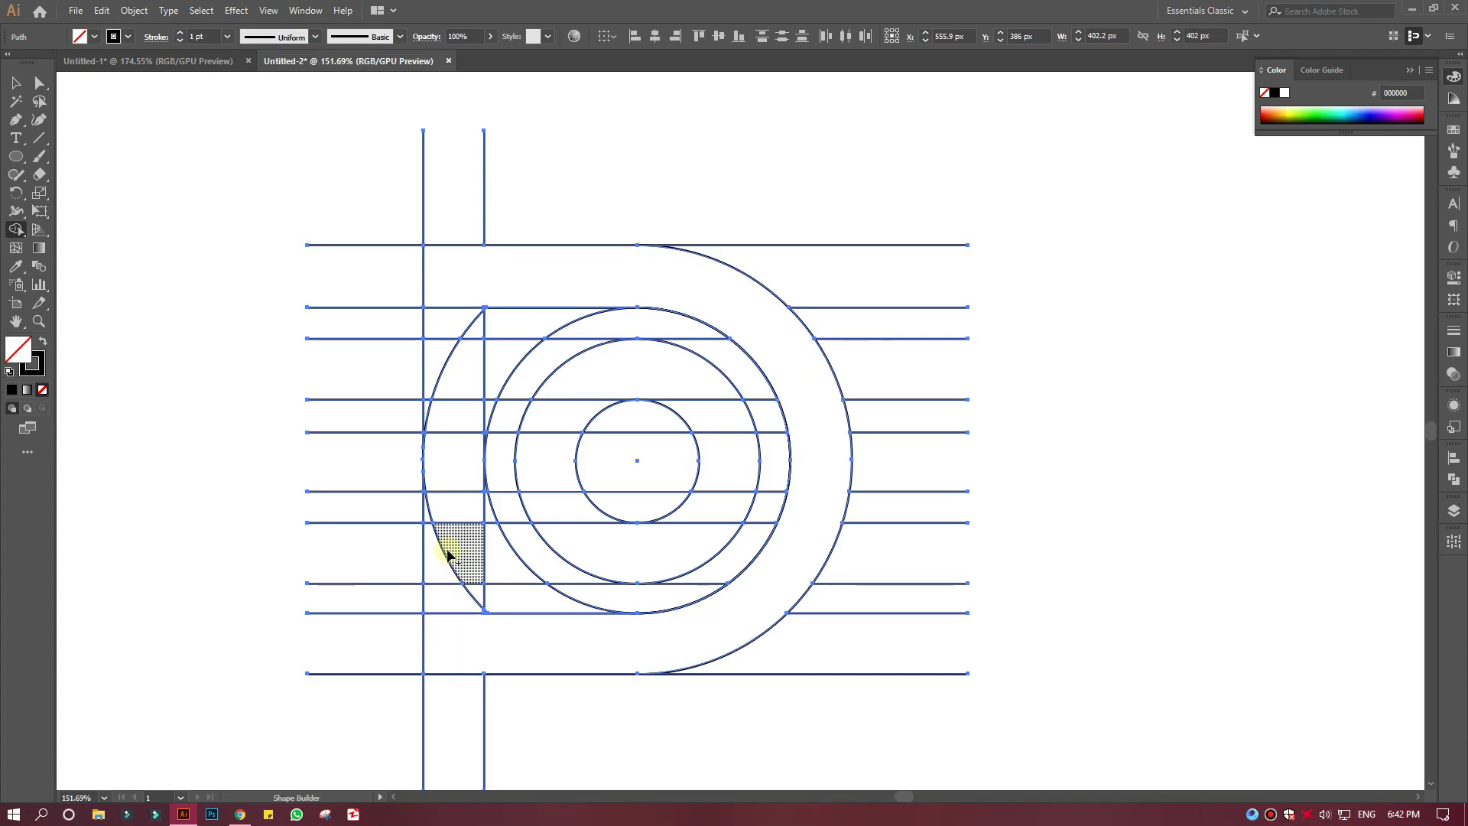
mouse_move(431, 552)
left_mouse_down()
mouse_move(685, 552)
mouse_move(468, 401)
mouse_move(482, 327)
mouse_move(543, 341)
left_mouse_up()
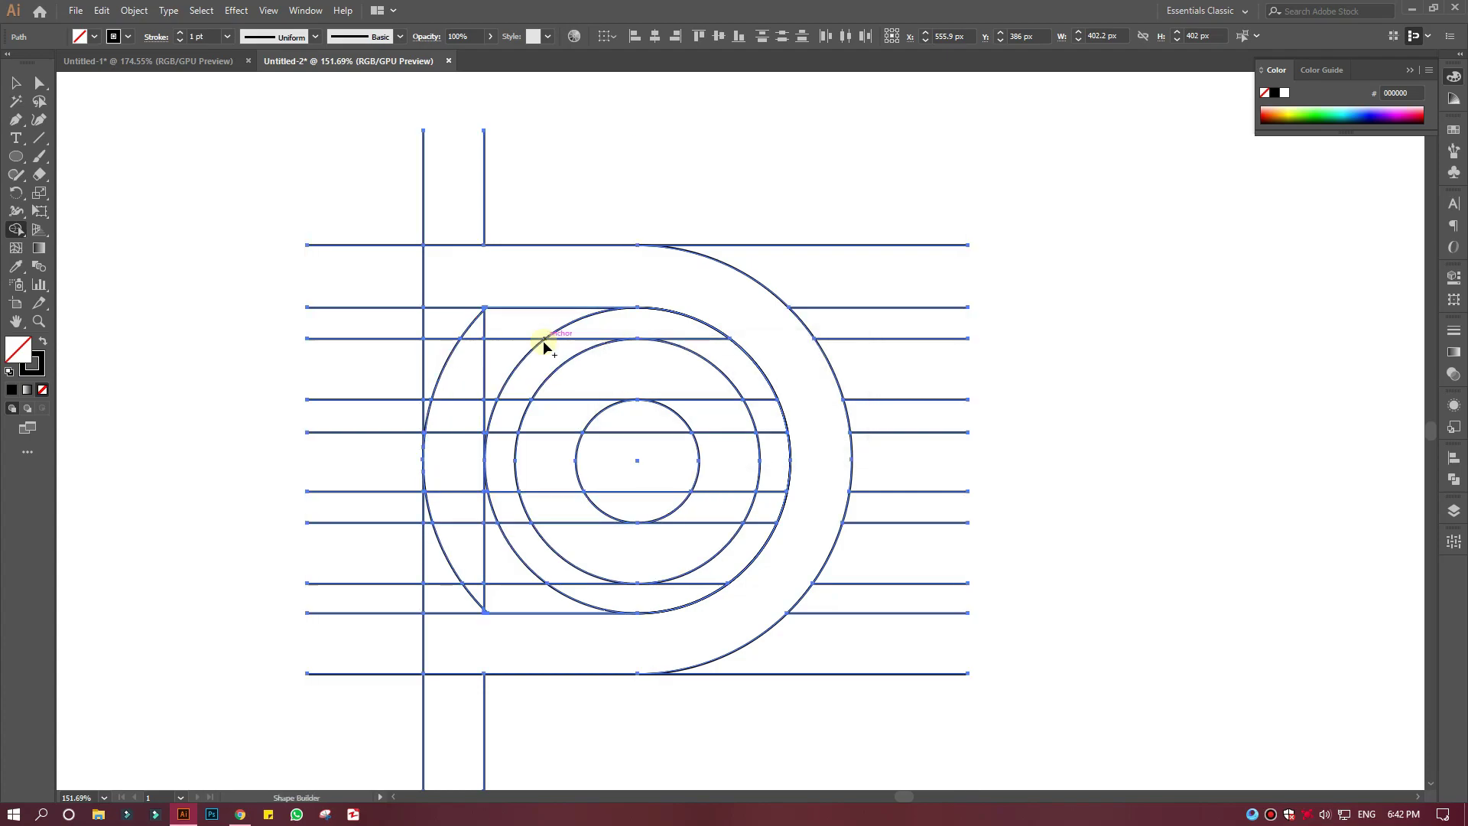
mouse_move(469, 557)
left_mouse_down()
mouse_move(553, 461)
mouse_move(468, 406)
mouse_move(518, 370)
mouse_move(641, 383)
left_mouse_up()
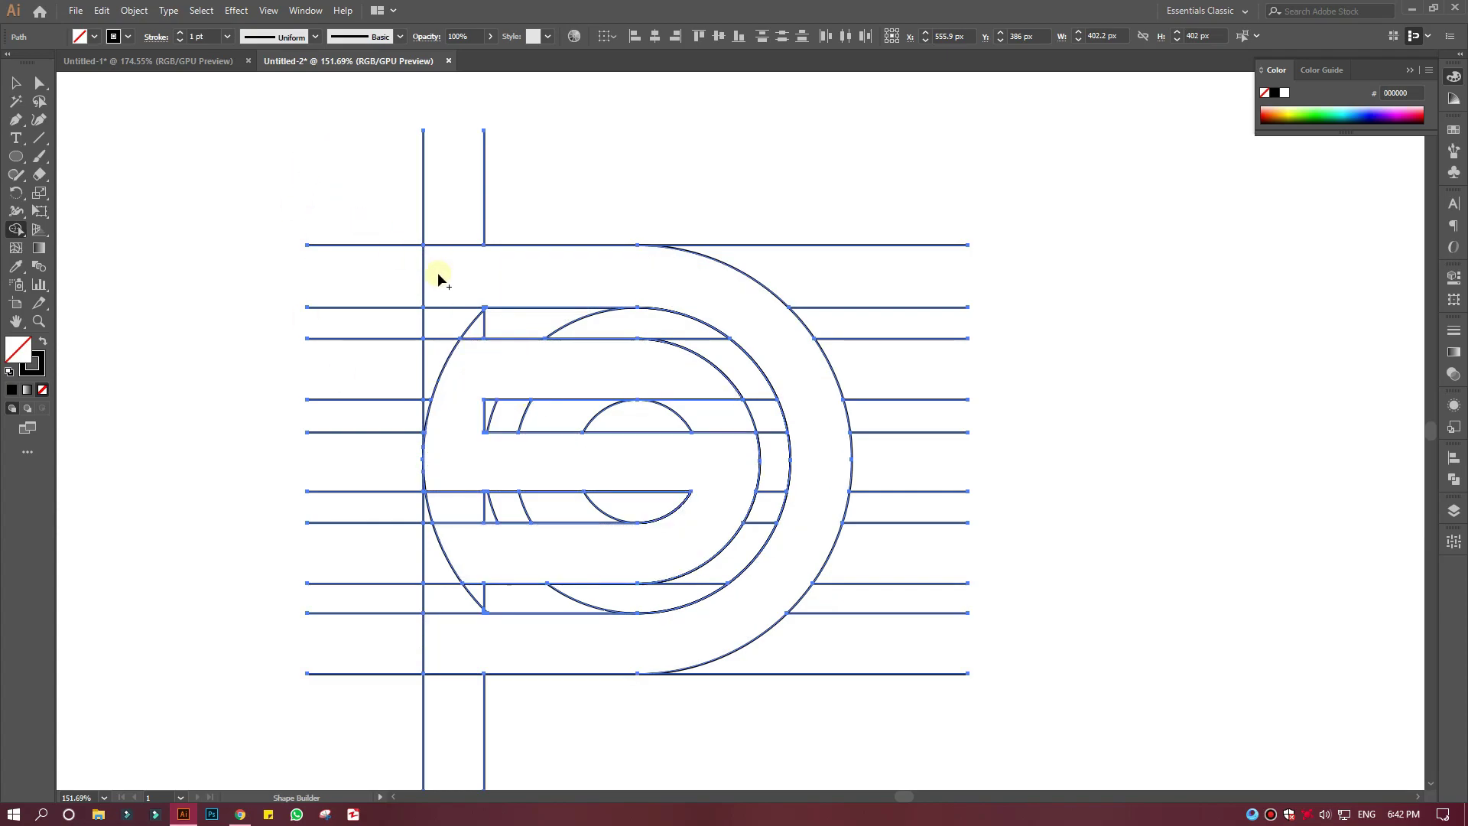
Fill the outer D shape solid black with no stroke
left_click(18, 86)
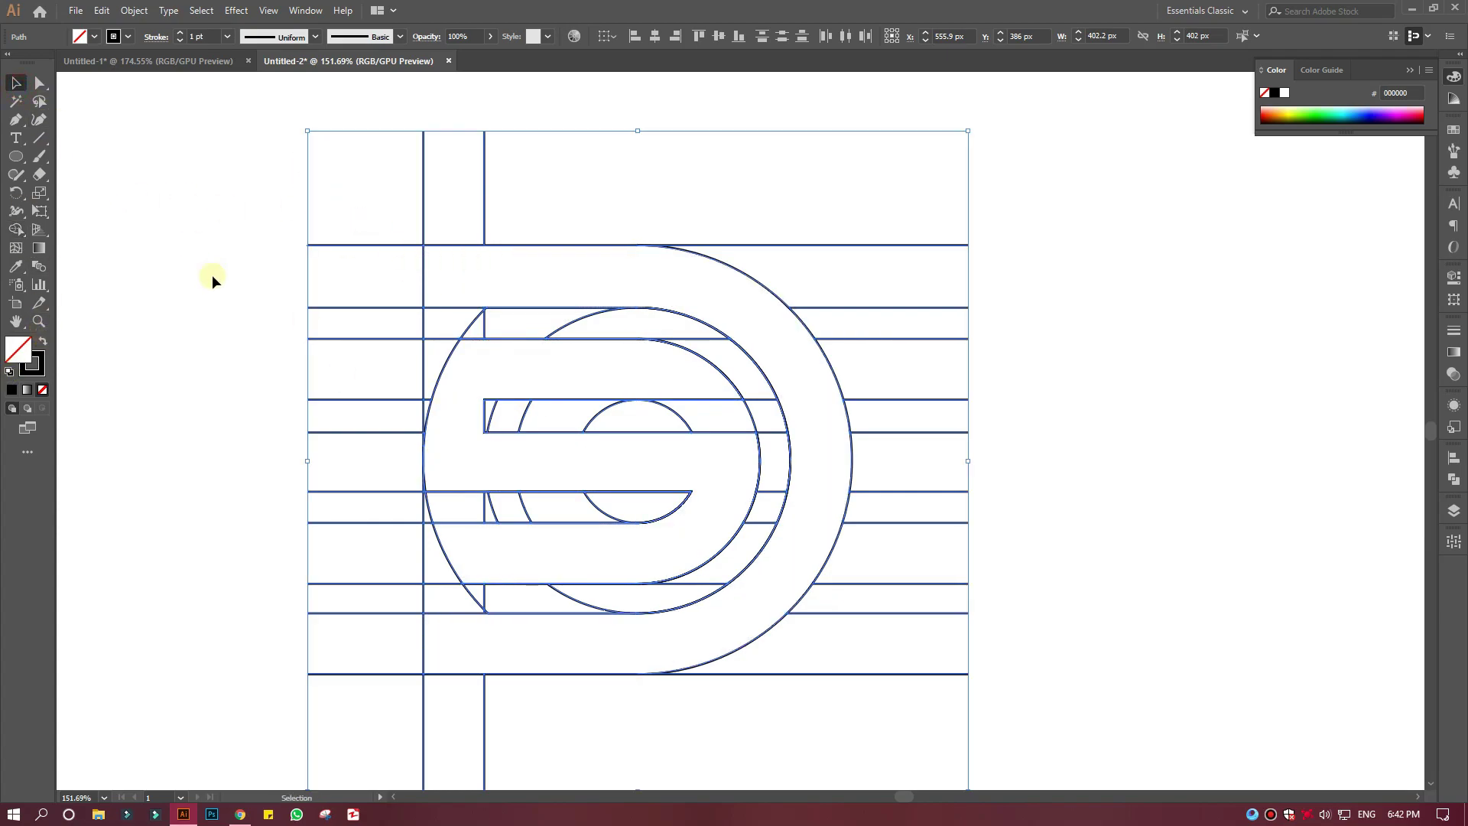
left_click(213, 274)
left_click(488, 245)
left_click(43, 342)
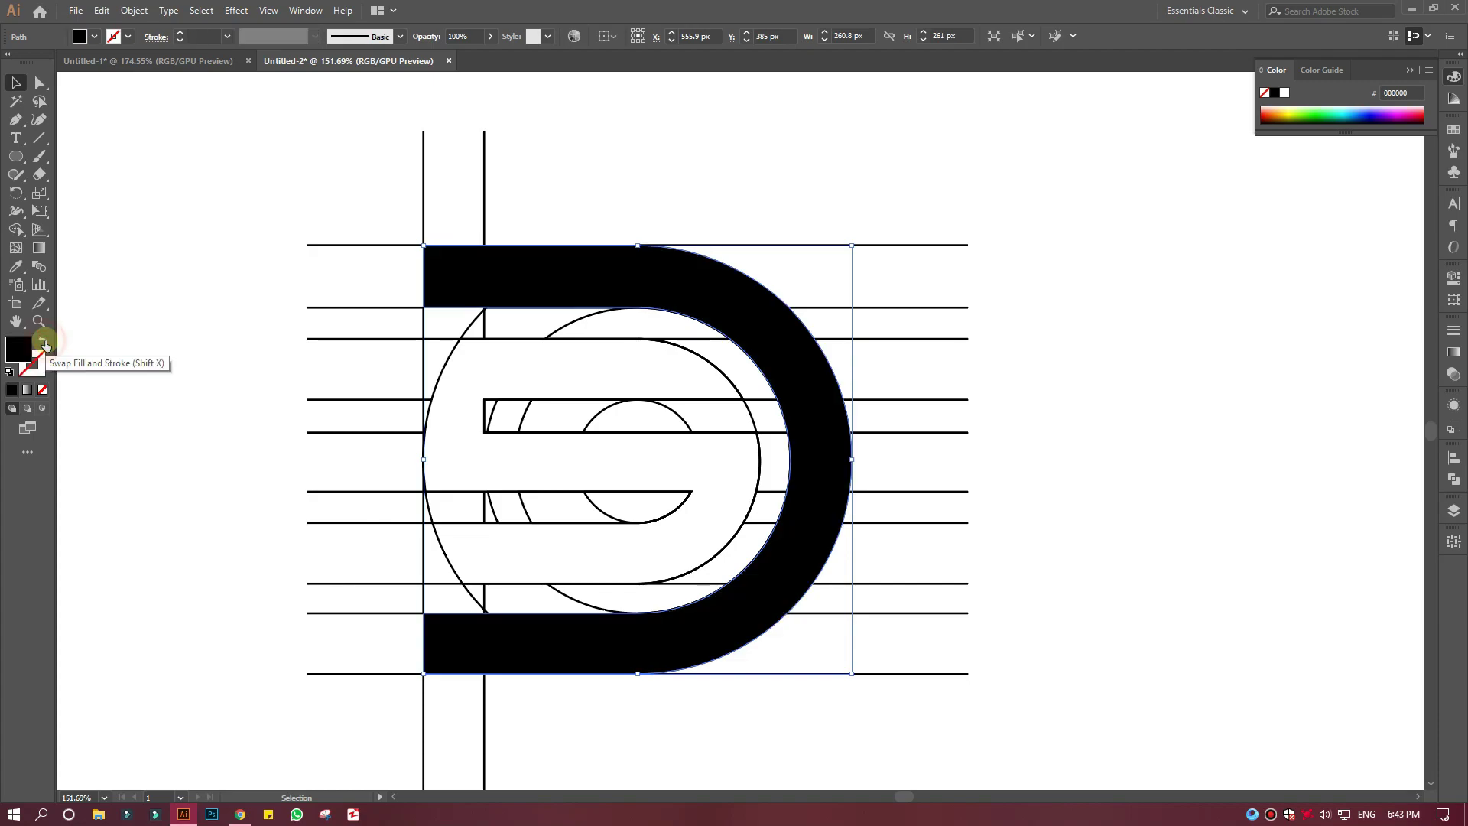
Fill the inner S shape dark grey 302F2F, then select both shapes
left_click(572, 339)
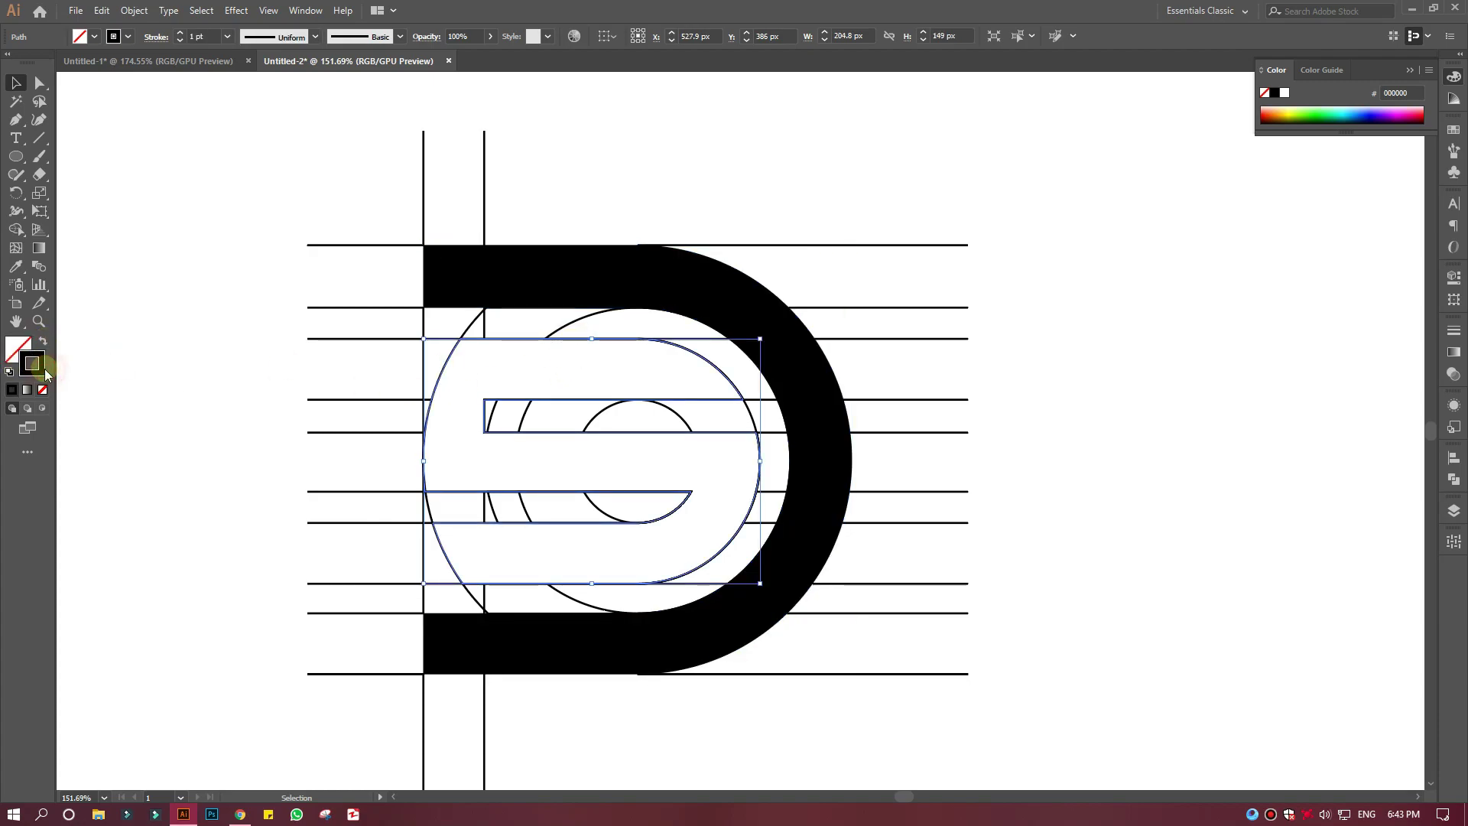
left_click(43, 342)
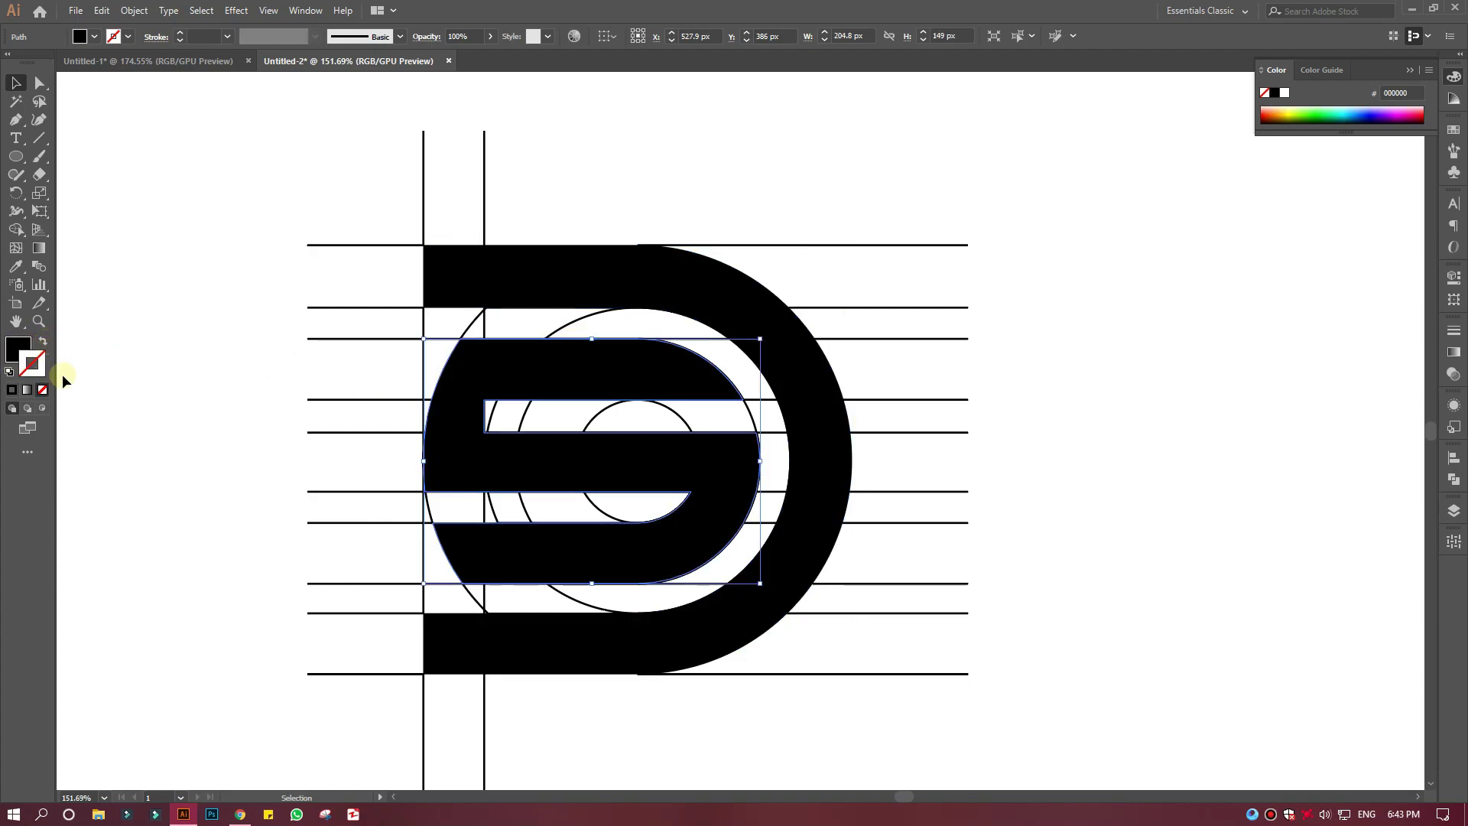
double_click(18, 349)
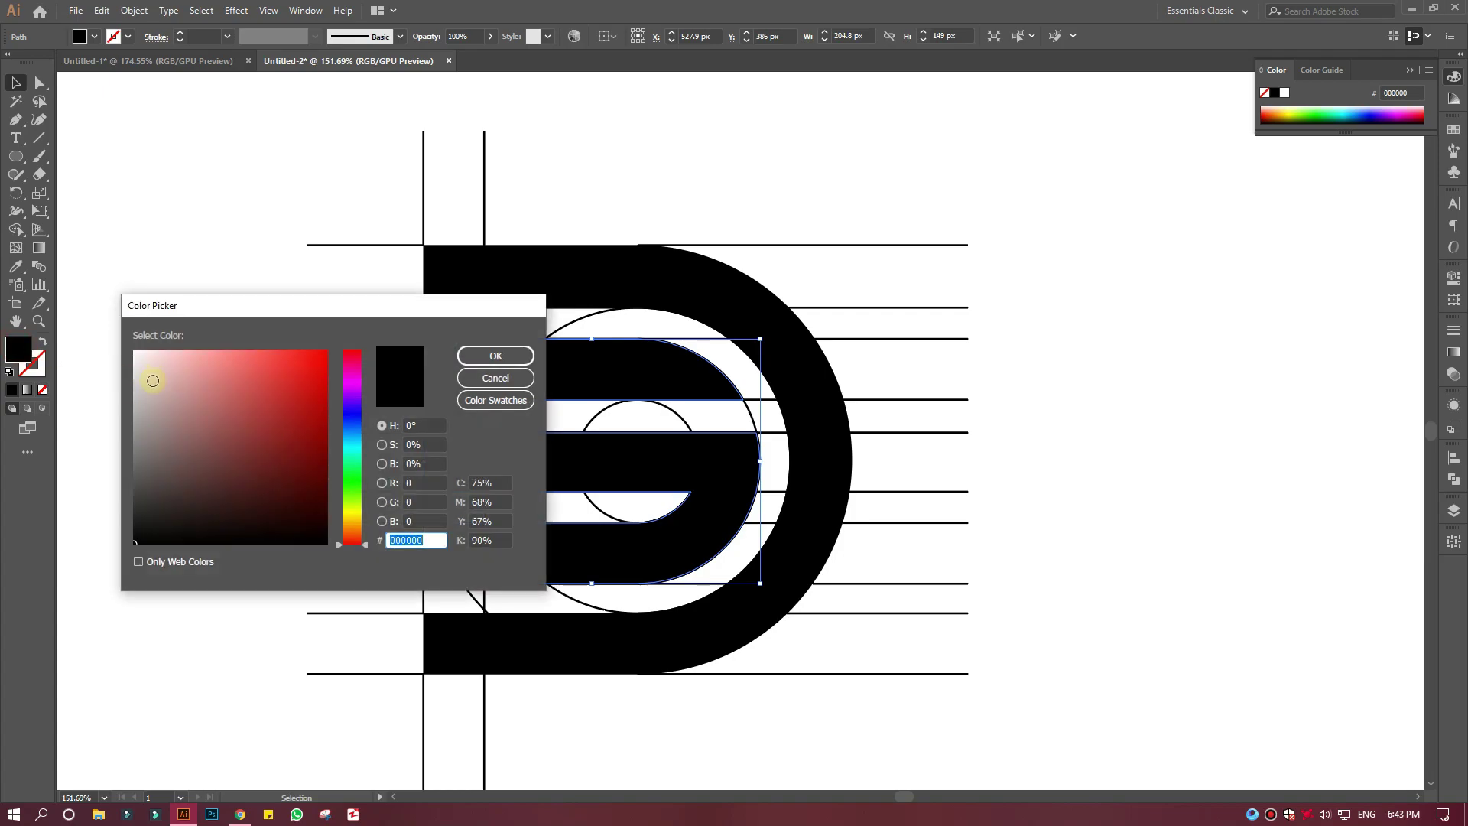
left_click(136, 507)
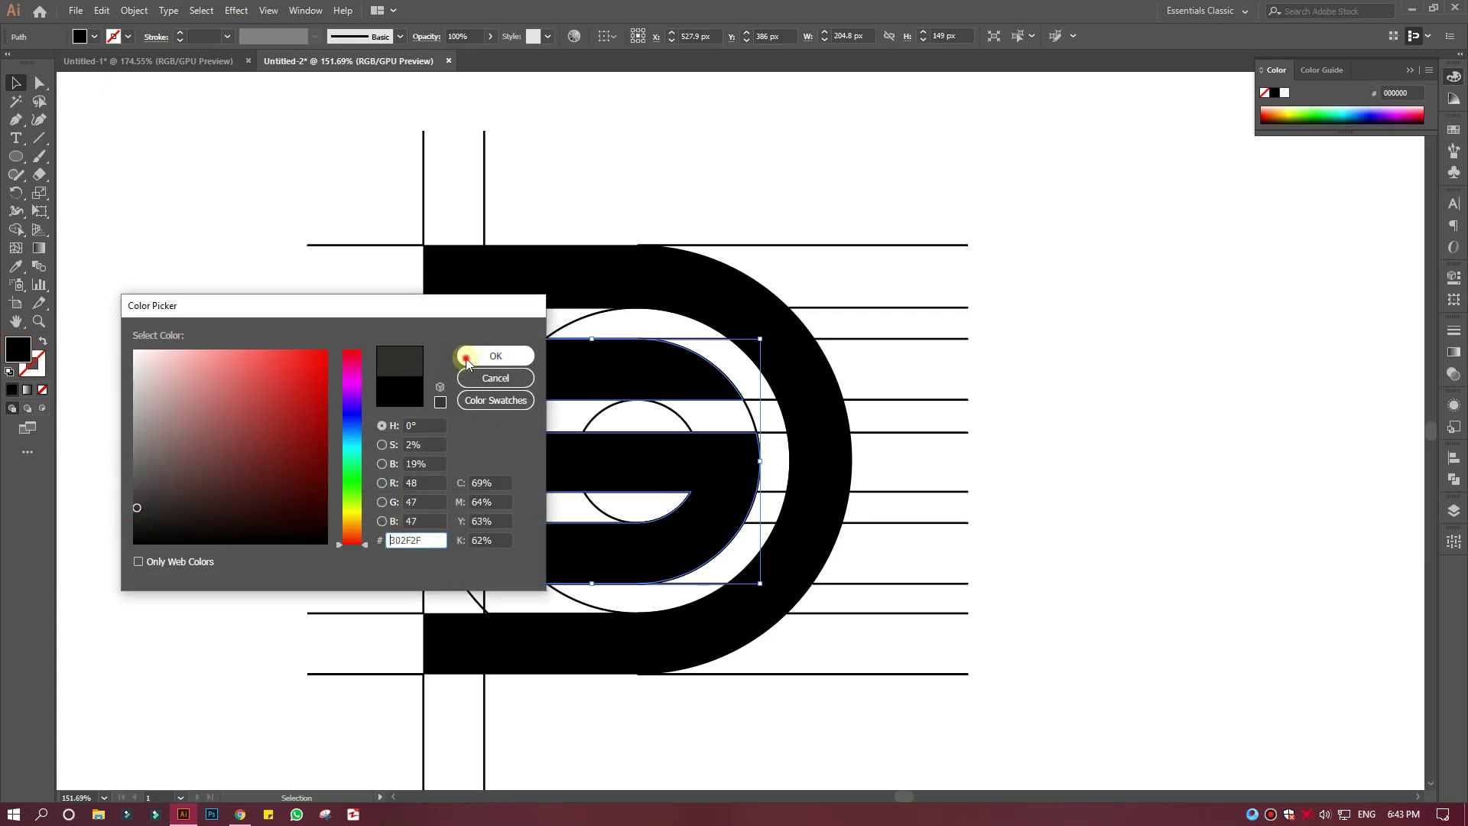
left_click(489, 356)
left_click(482, 288)
left_click(511, 386, "shift")
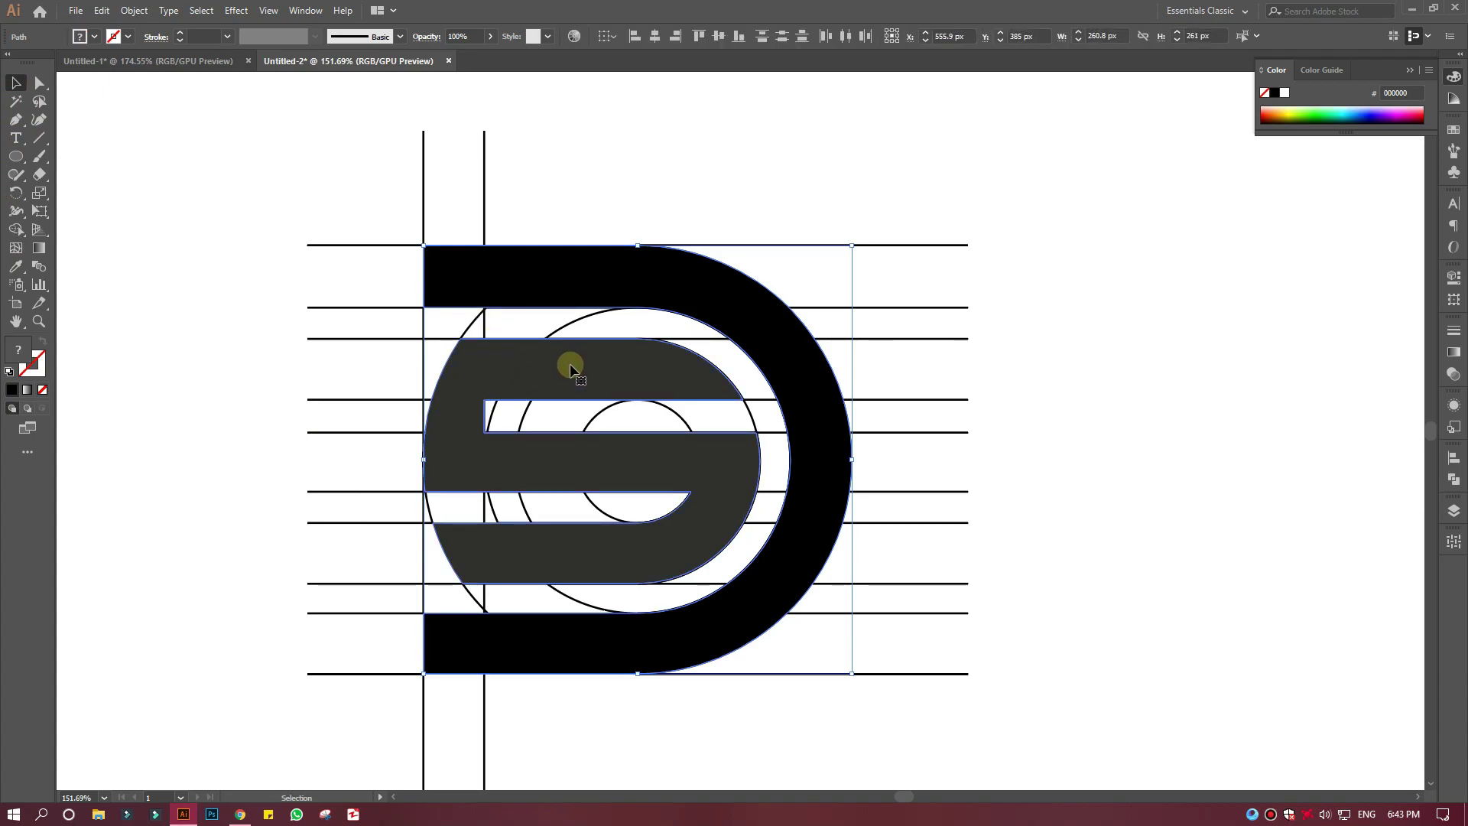
Move the D and S logo right and the construction lines left, away from it
left_click_drag(610, 282, 1243, 278)
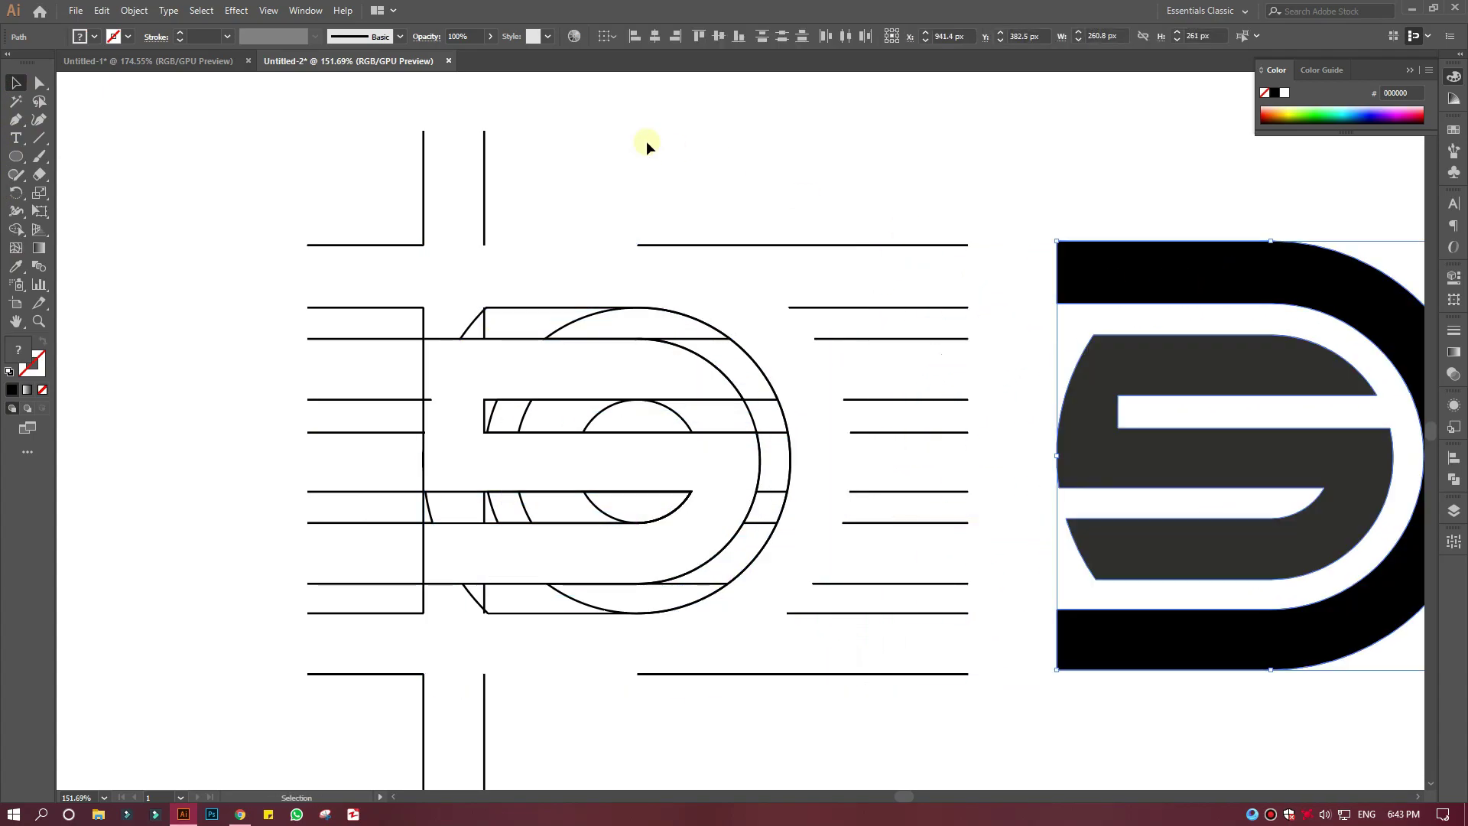
left_click(260, 125)
left_click_drag(313, 187, 993, 759)
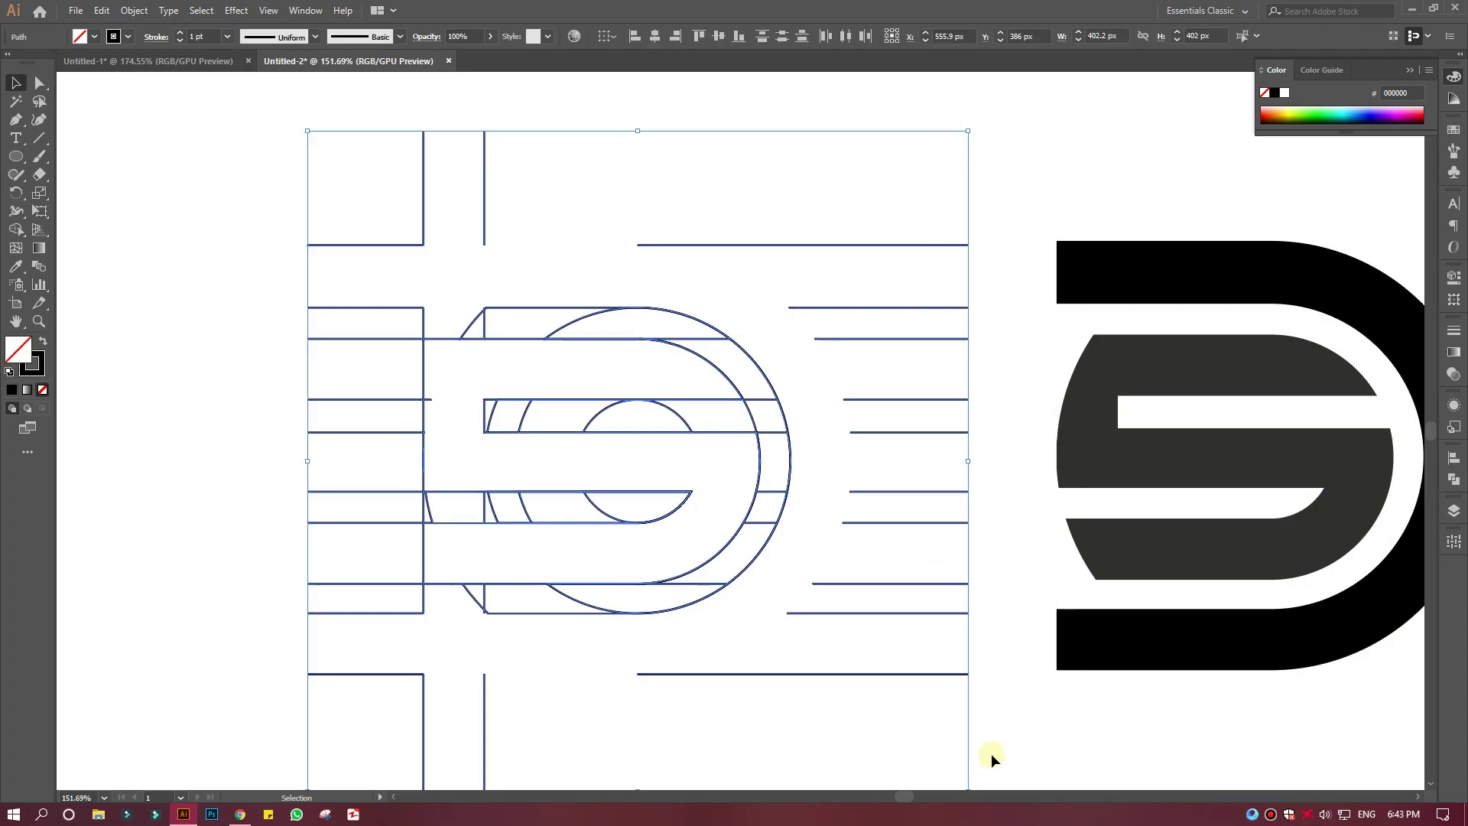
left_click_drag(724, 539, 243, 535)
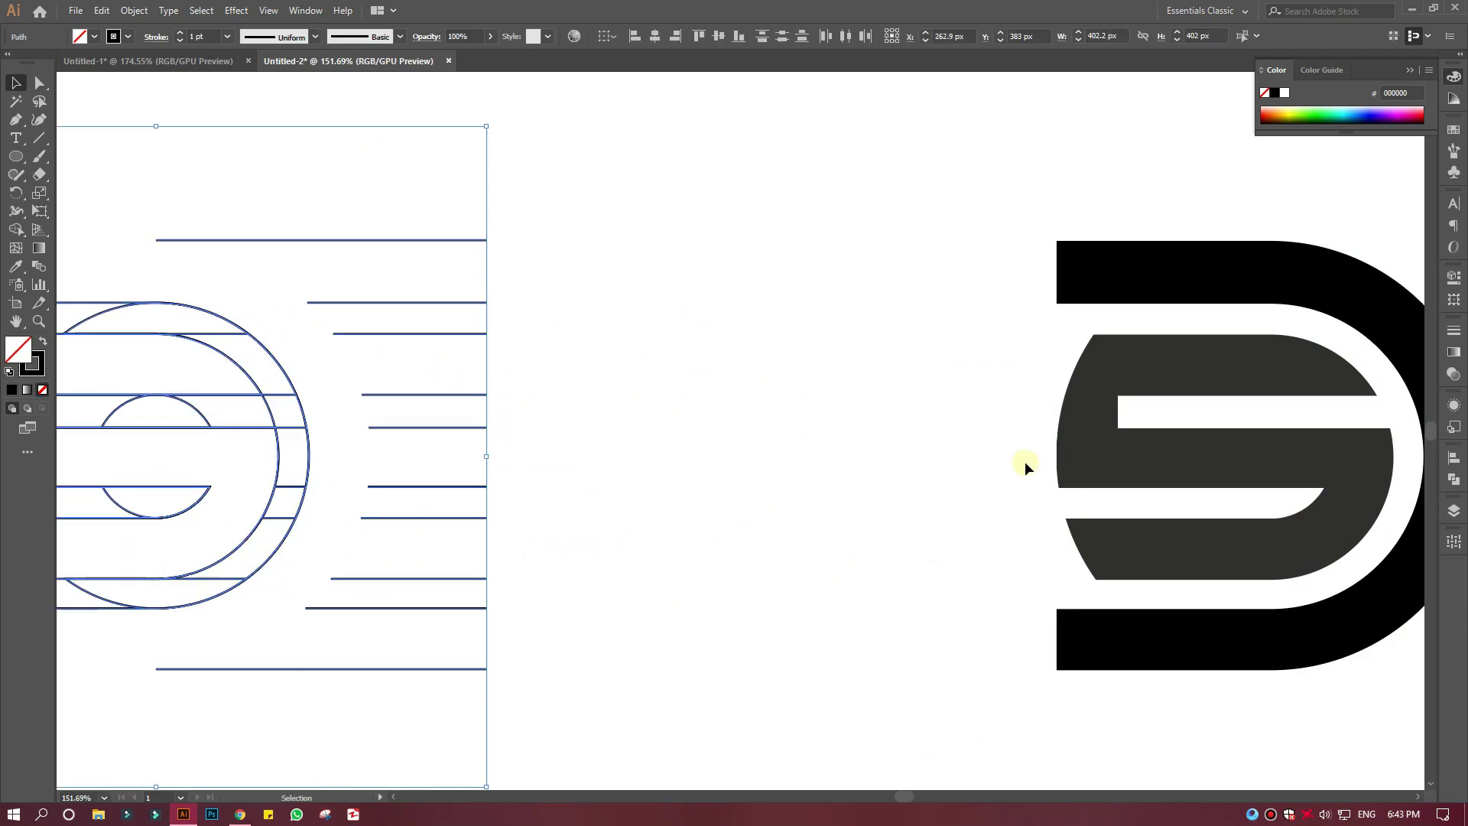
left_click_drag(975, 203, 1221, 549)
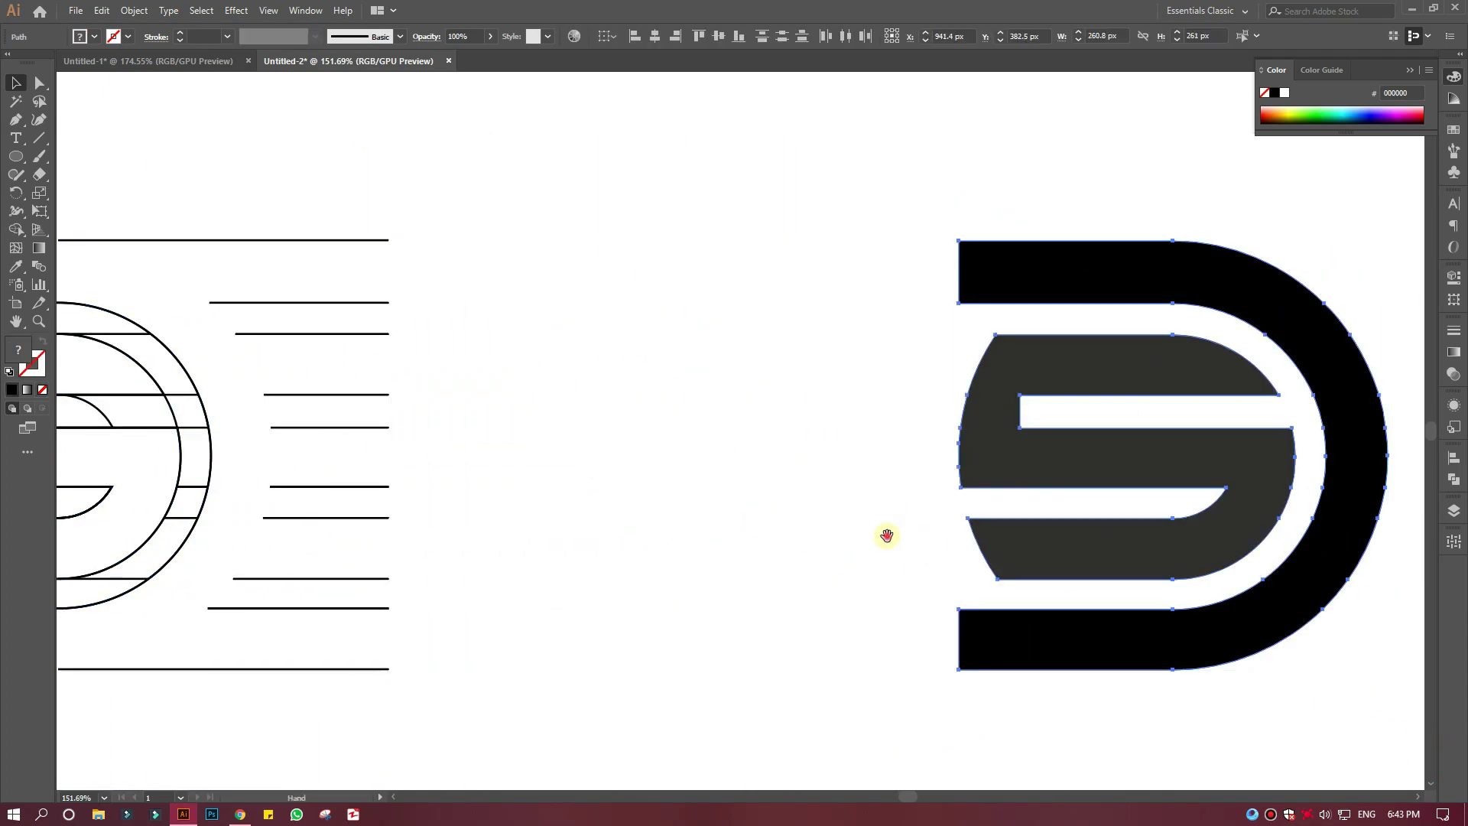
left_click_drag(884, 535, 467, 494)
left_click(377, 436)
left_click(544, 219)
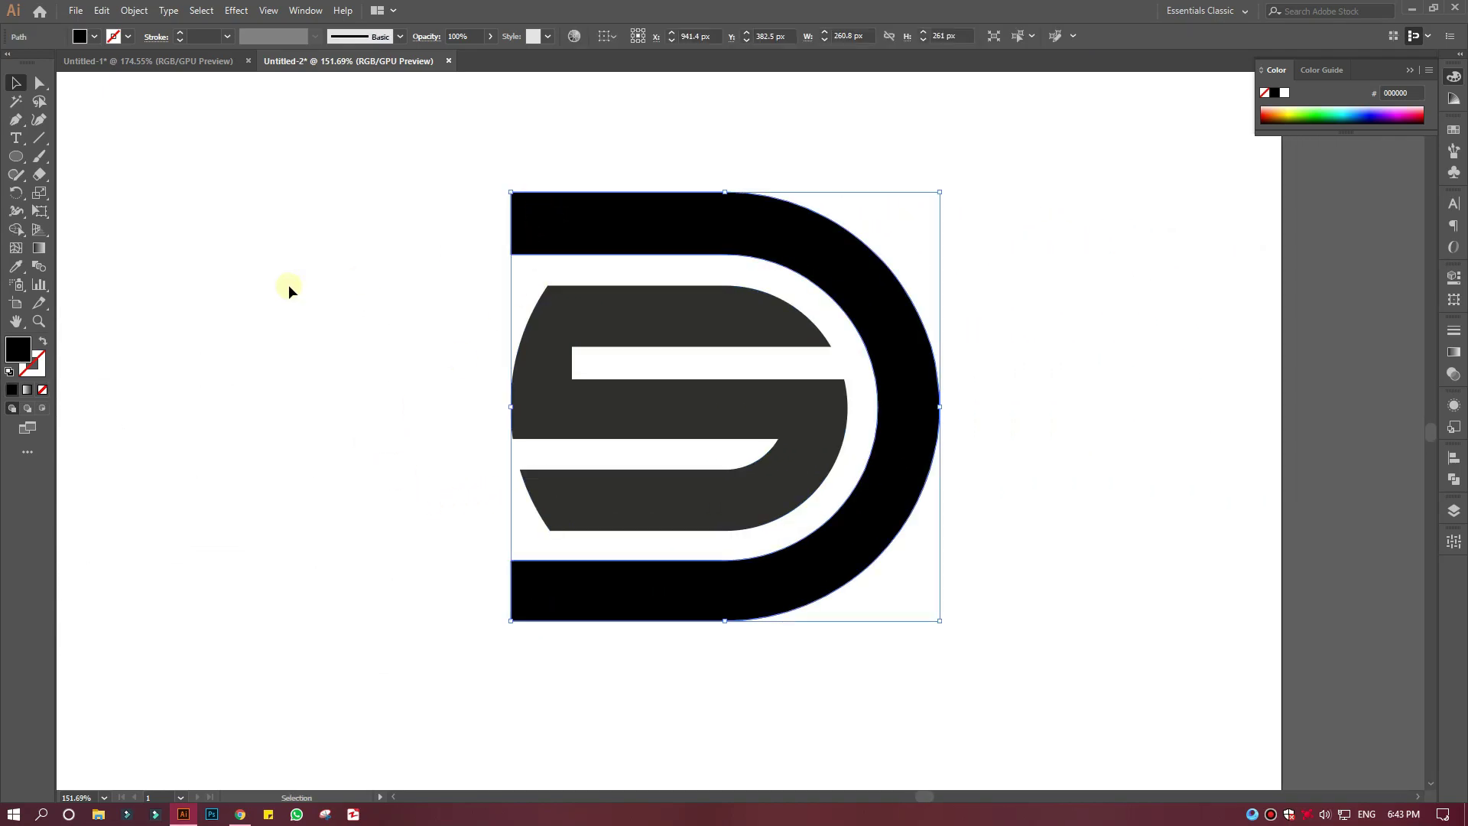
left_click(275, 285)
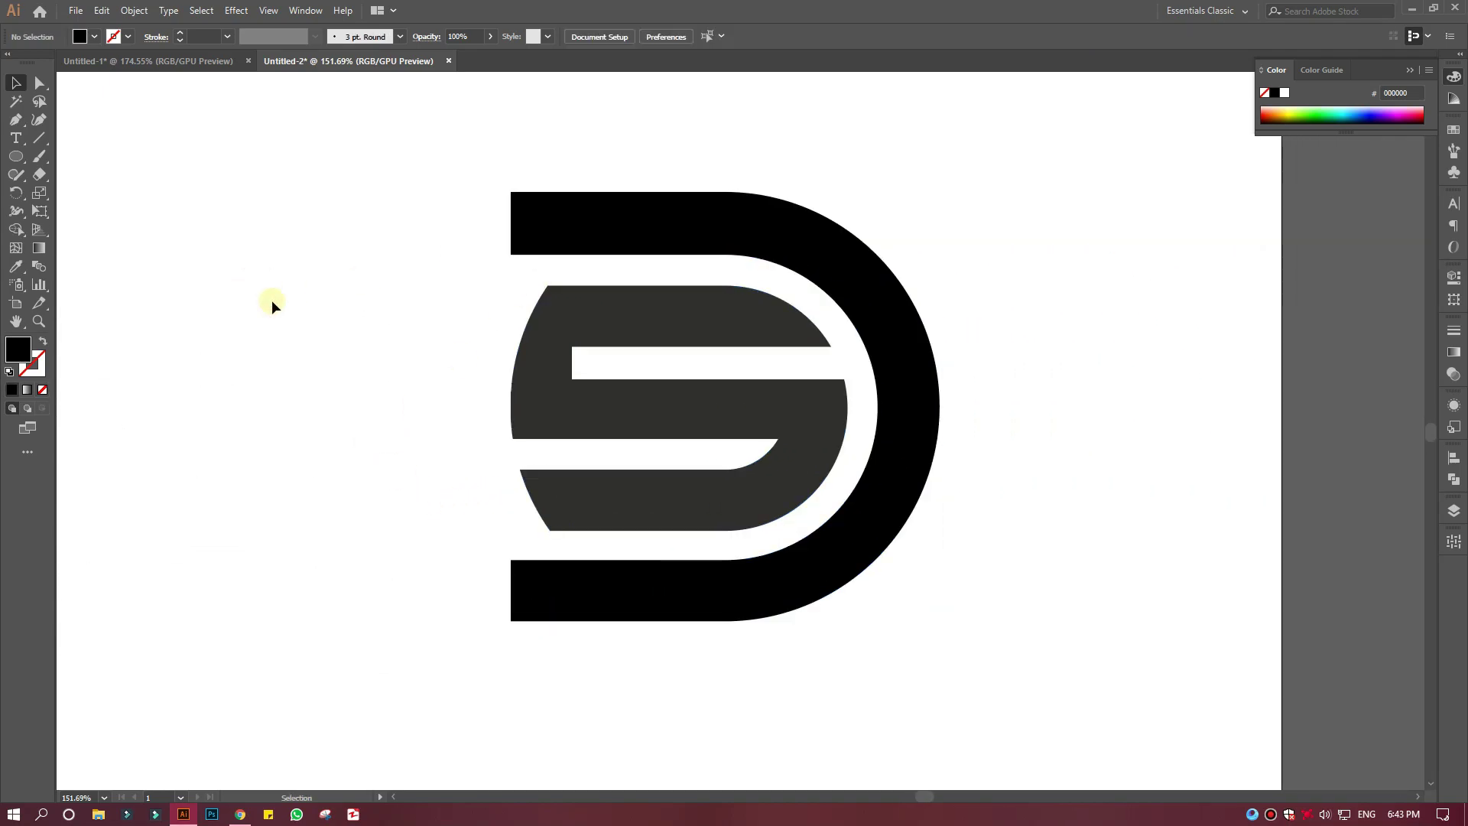
Draw a small rectangle at the D's top inner end and copy it to the bottom end
right_click(18, 159)
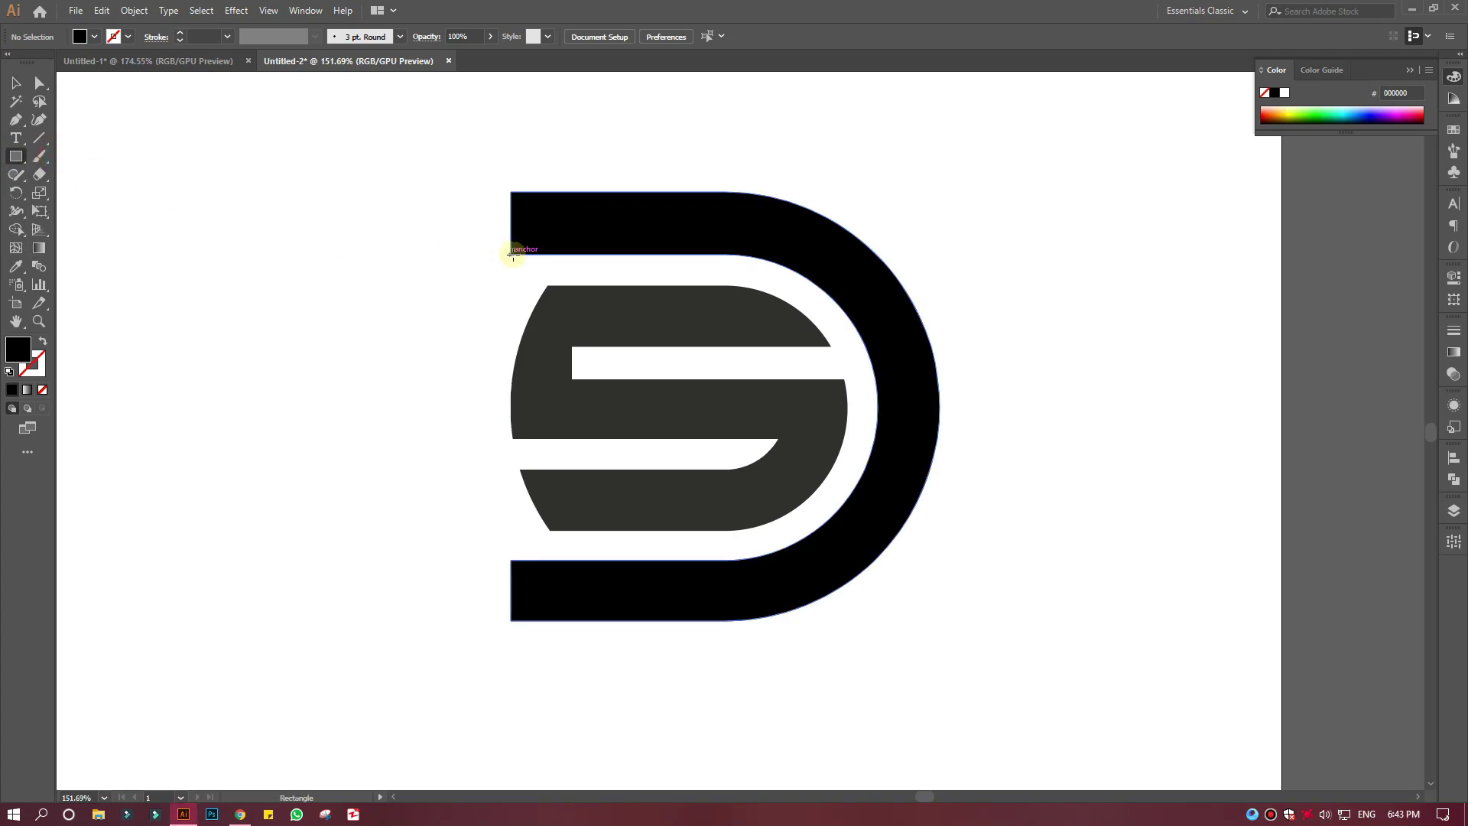
left_click(512, 255)
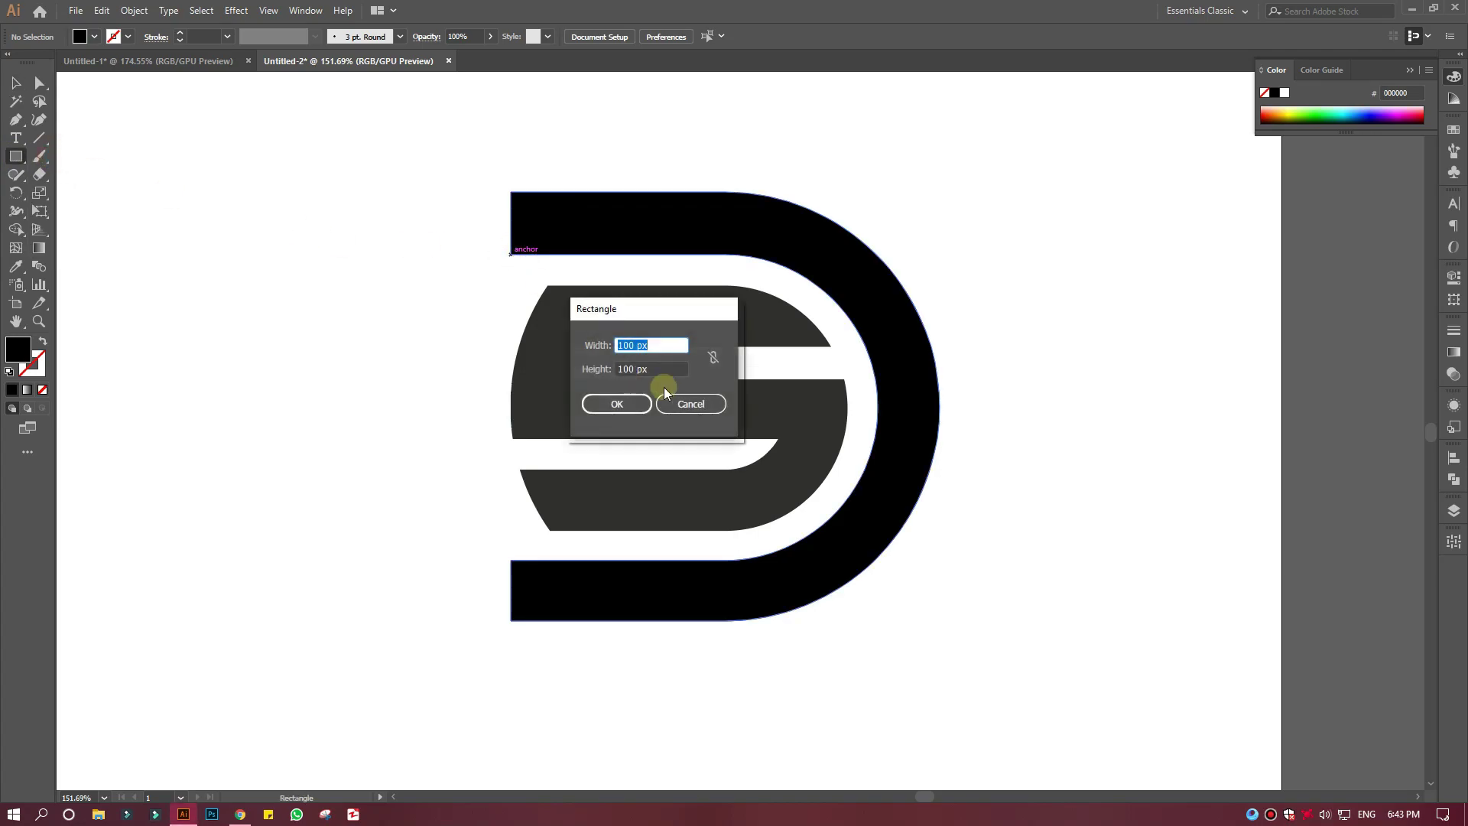
left_click(670, 397)
left_click_drag(511, 245, 556, 268)
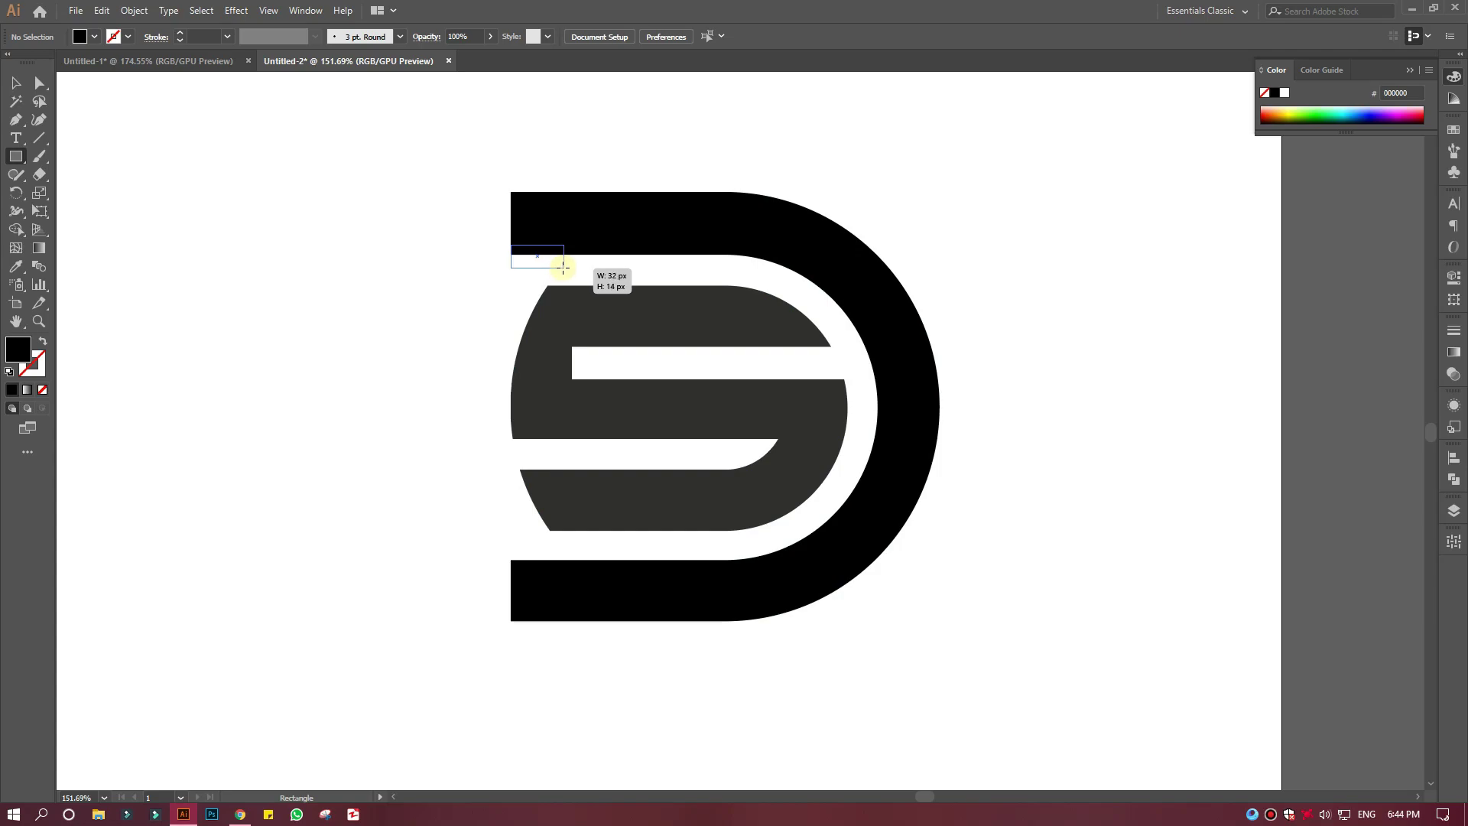
left_click_drag(565, 267, 575, 270)
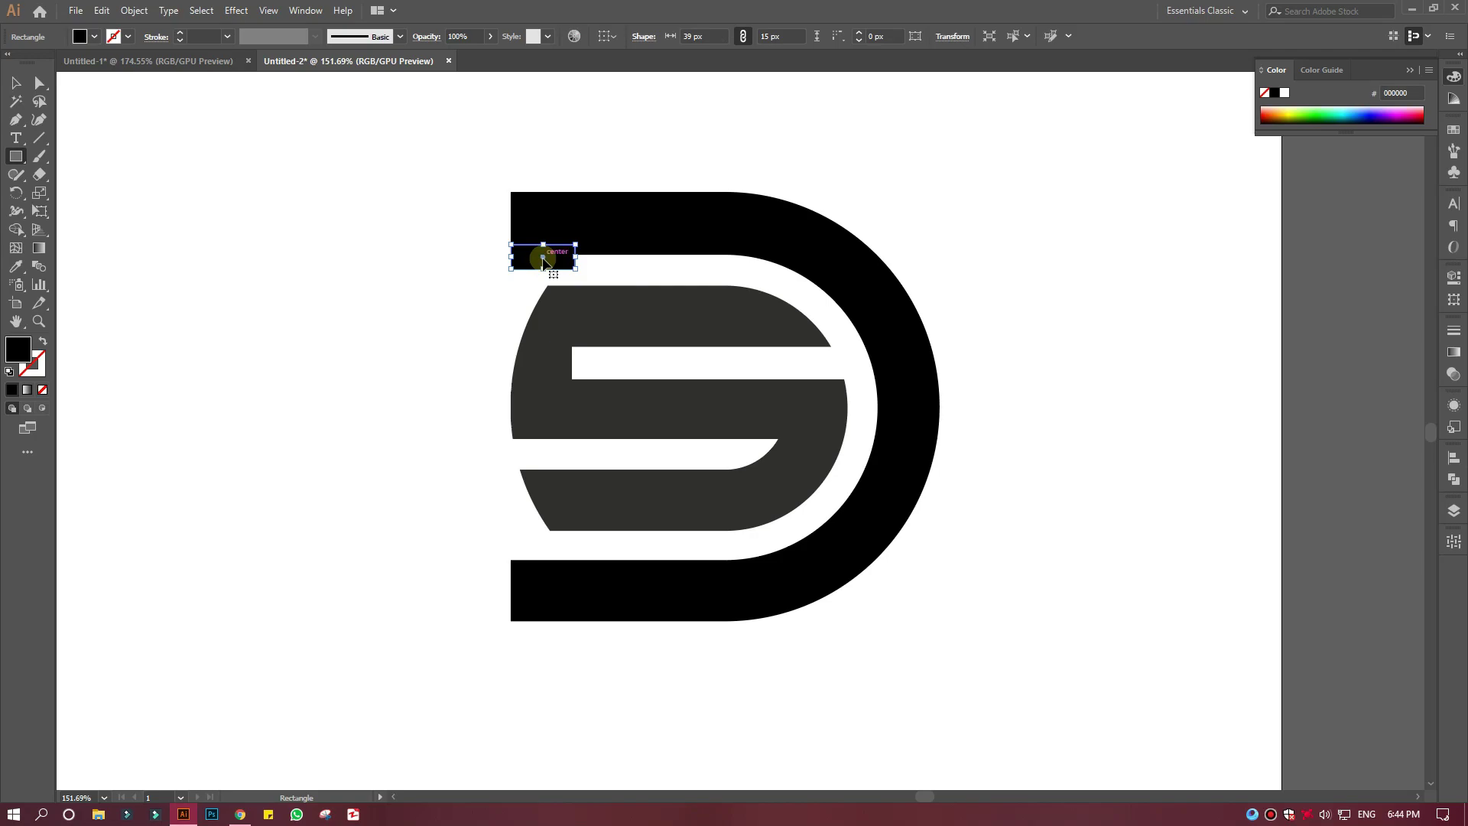
key("v")
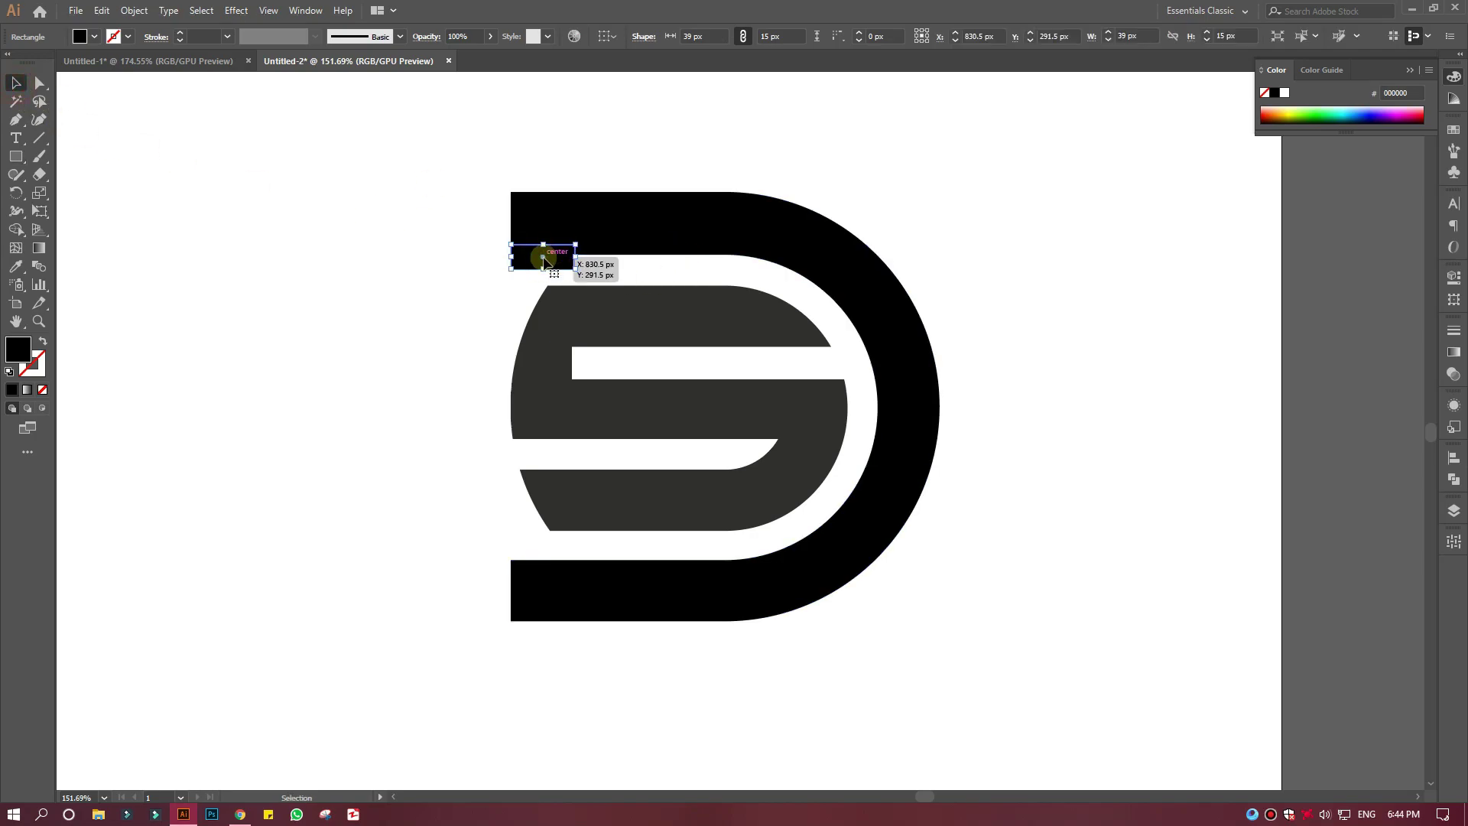
left_click_drag(546, 264, 547, 569)
left_click(438, 491)
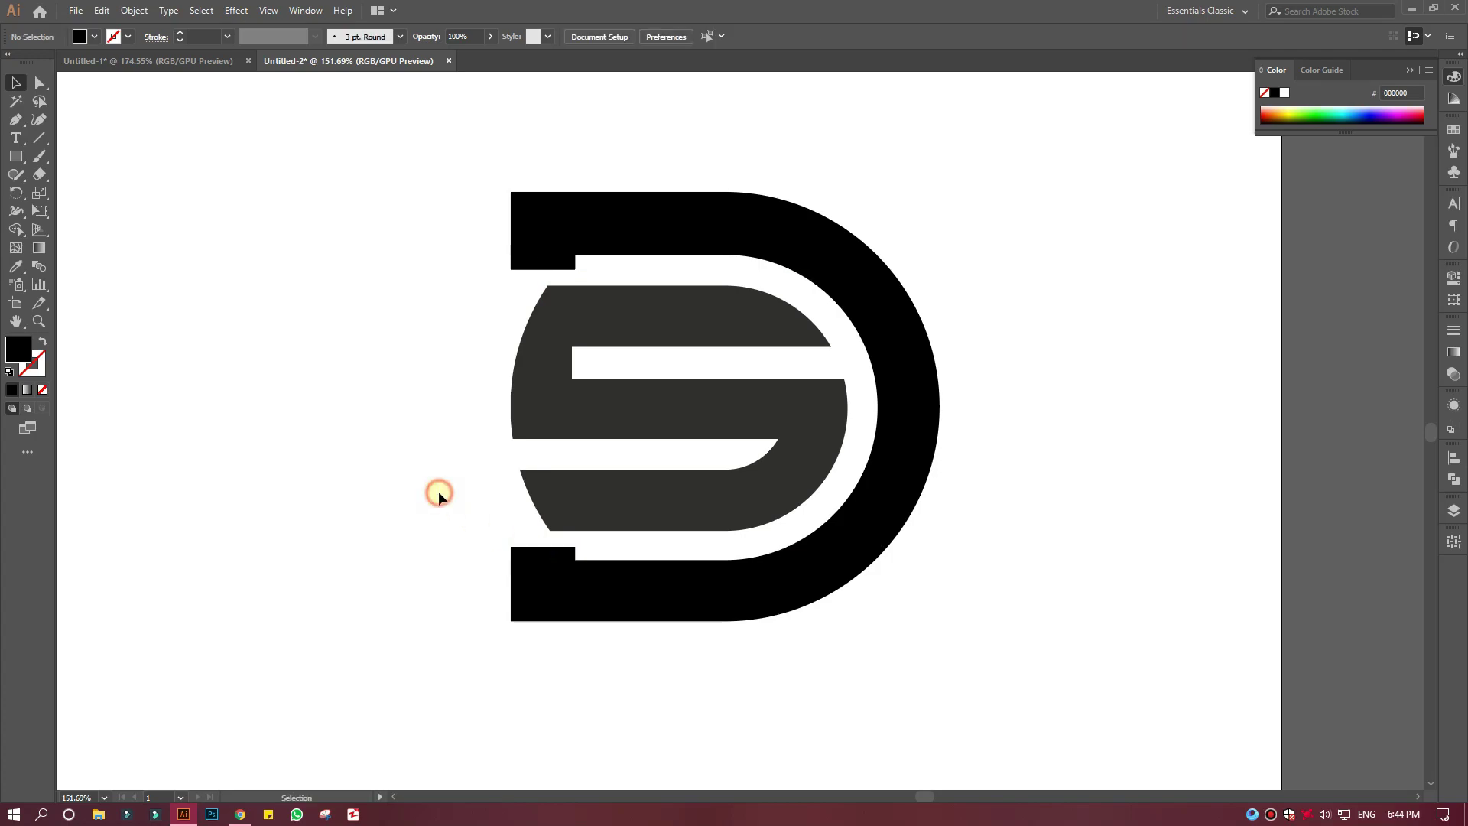
Merge both small rectangles into the D with the Shape Builder
left_click_drag(410, 165, 852, 692)
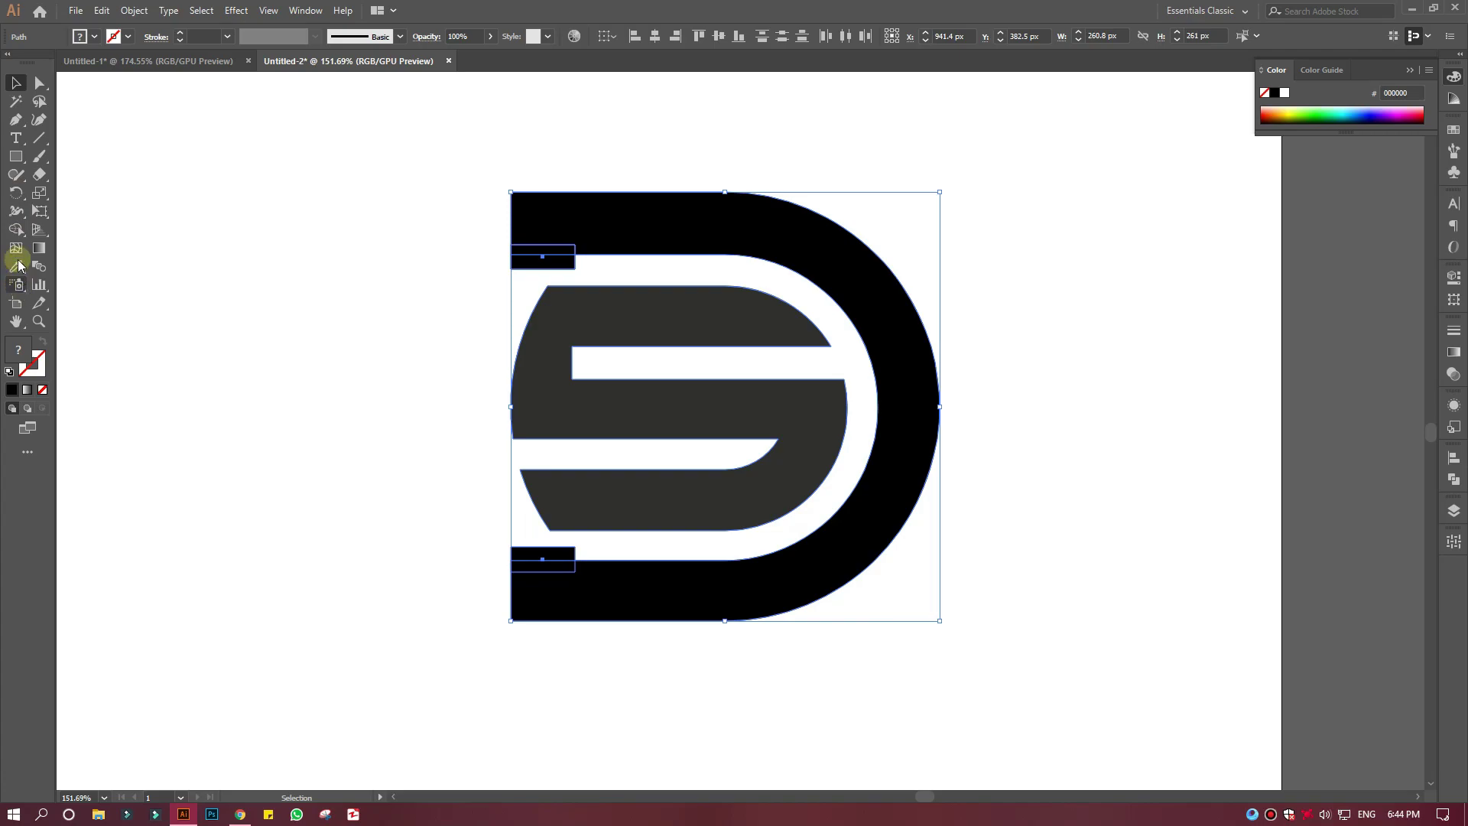
left_click(15, 229)
left_click_drag(540, 239, 543, 257)
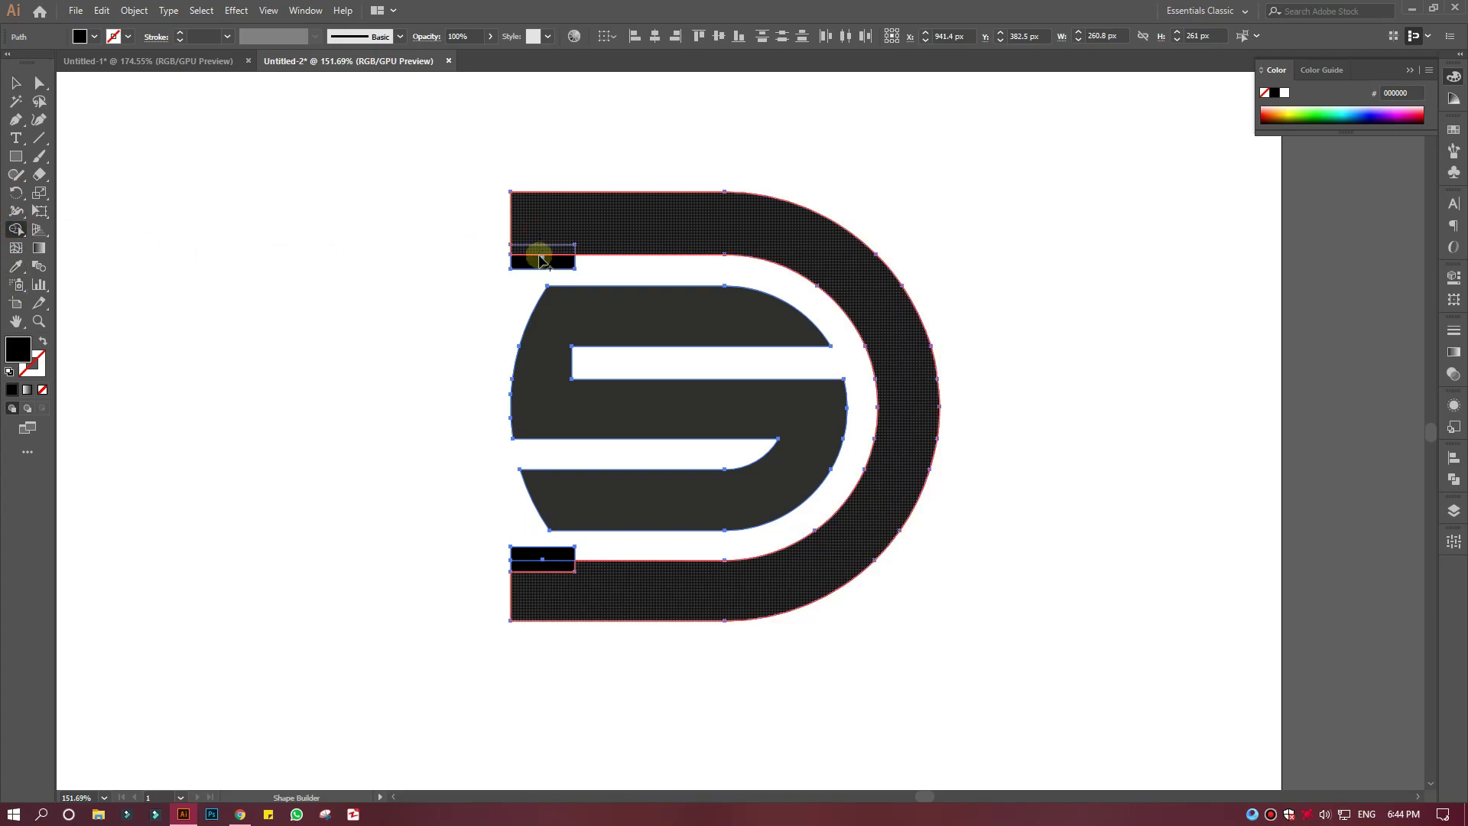
left_click_drag(531, 589, 540, 558)
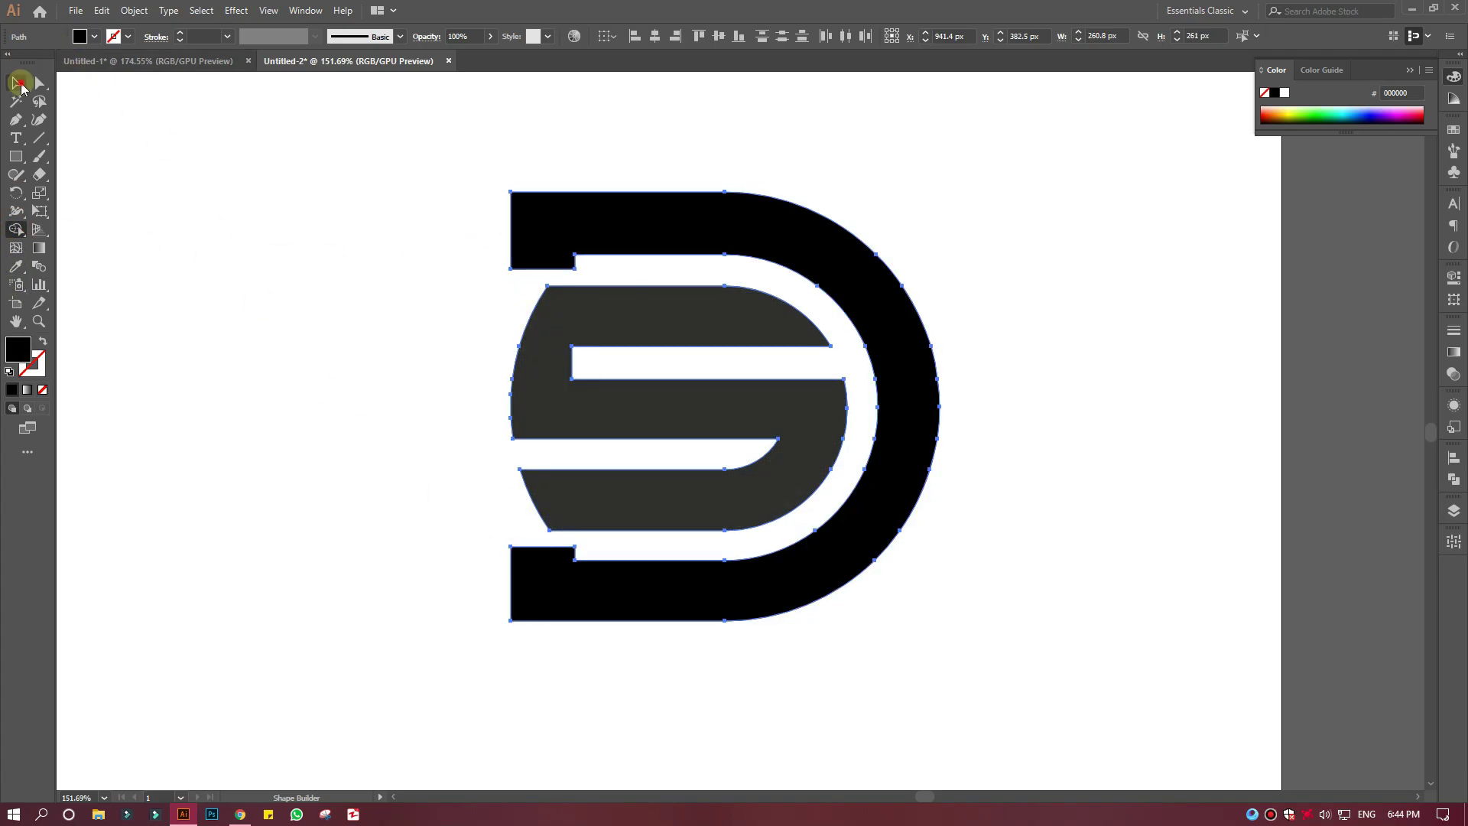
left_click(15, 82)
left_click(323, 327)
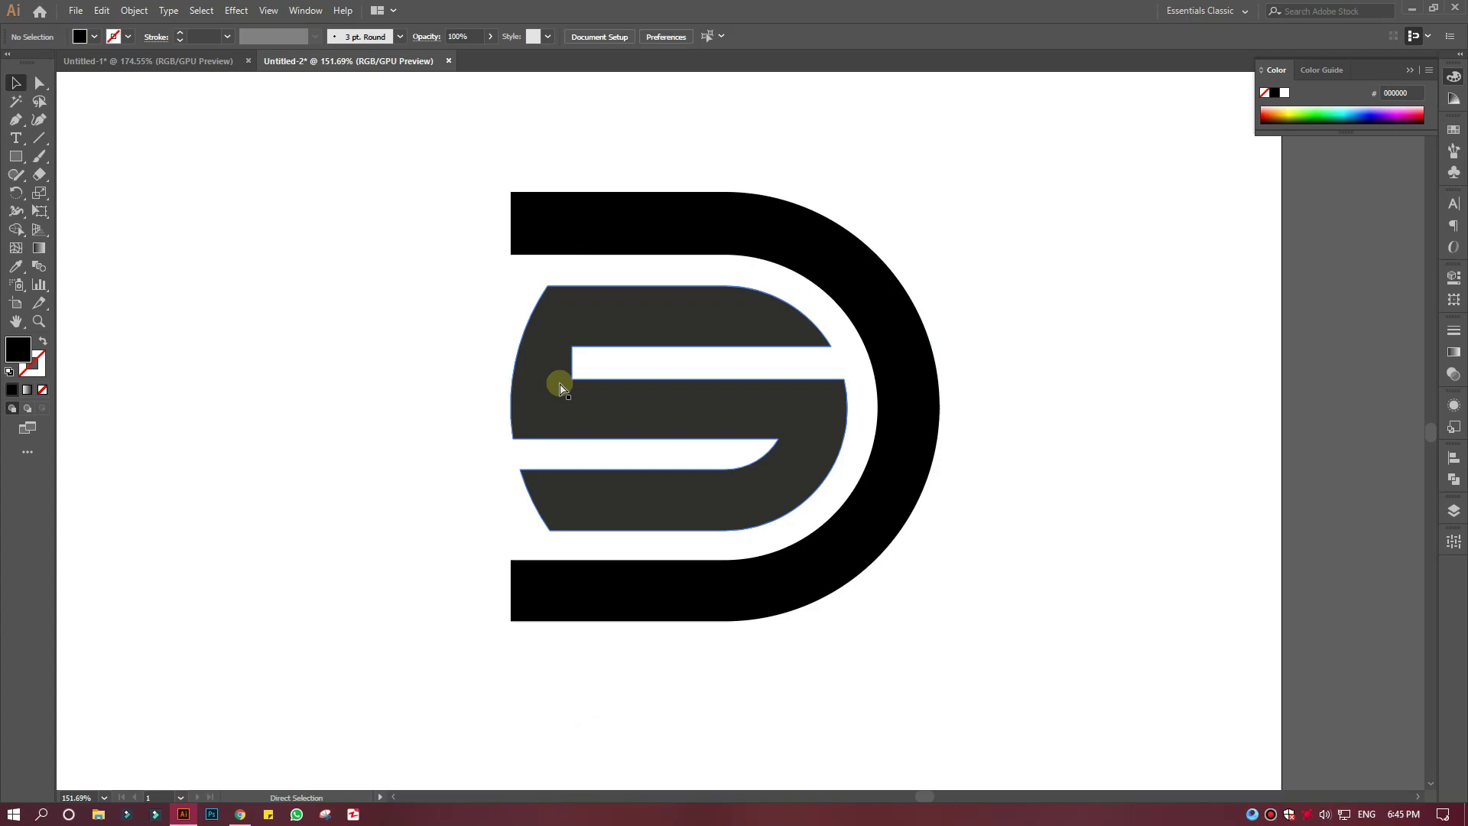
Undo the merges and rebuild the S with the left strip and bottom-left corner
key("ctrl+z")
left_click_drag(551, 475, 1108, 462)
key("space")
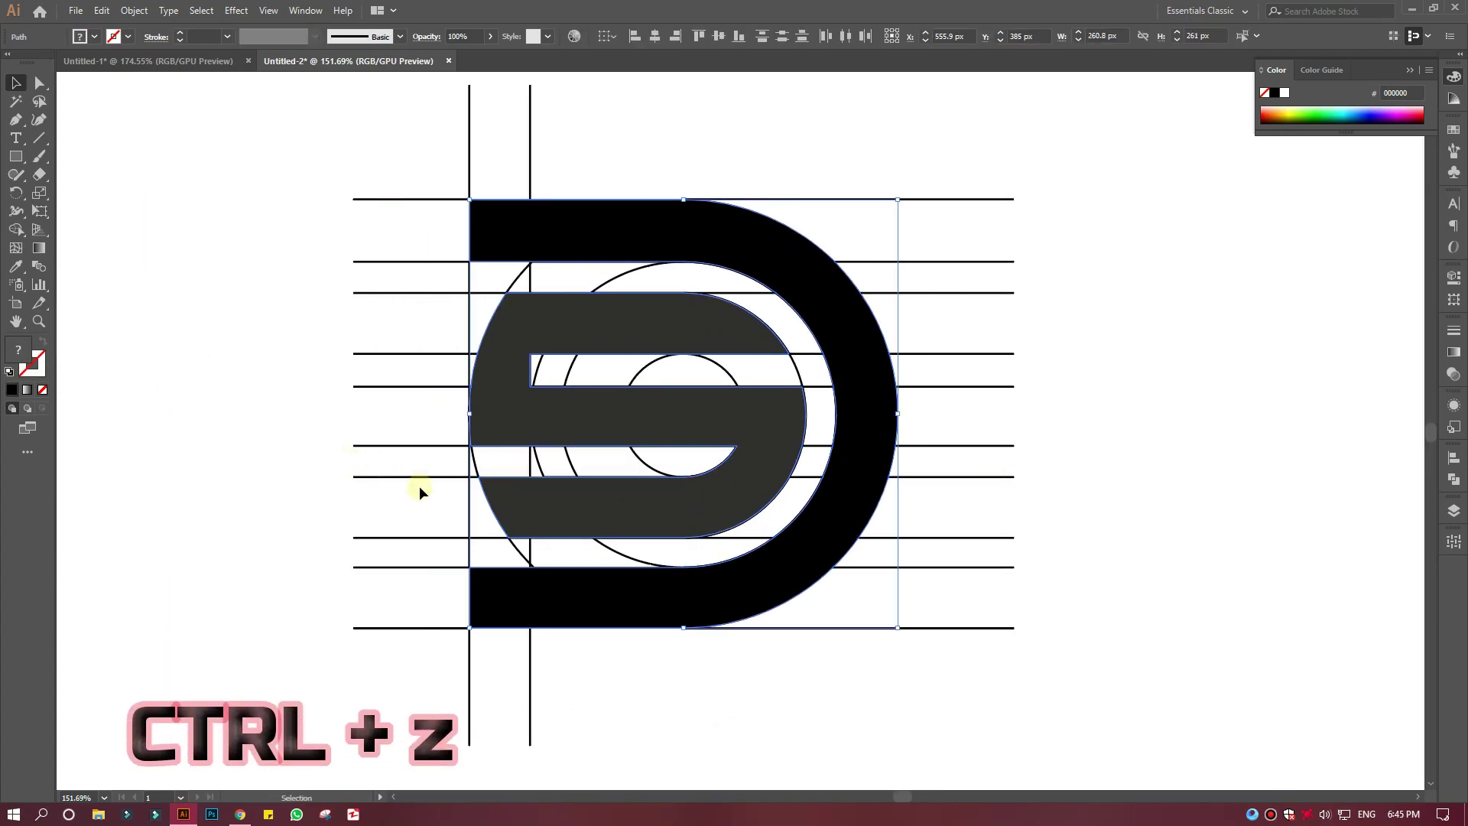
left_click_drag(230, 151, 822, 657)
left_click(15, 229)
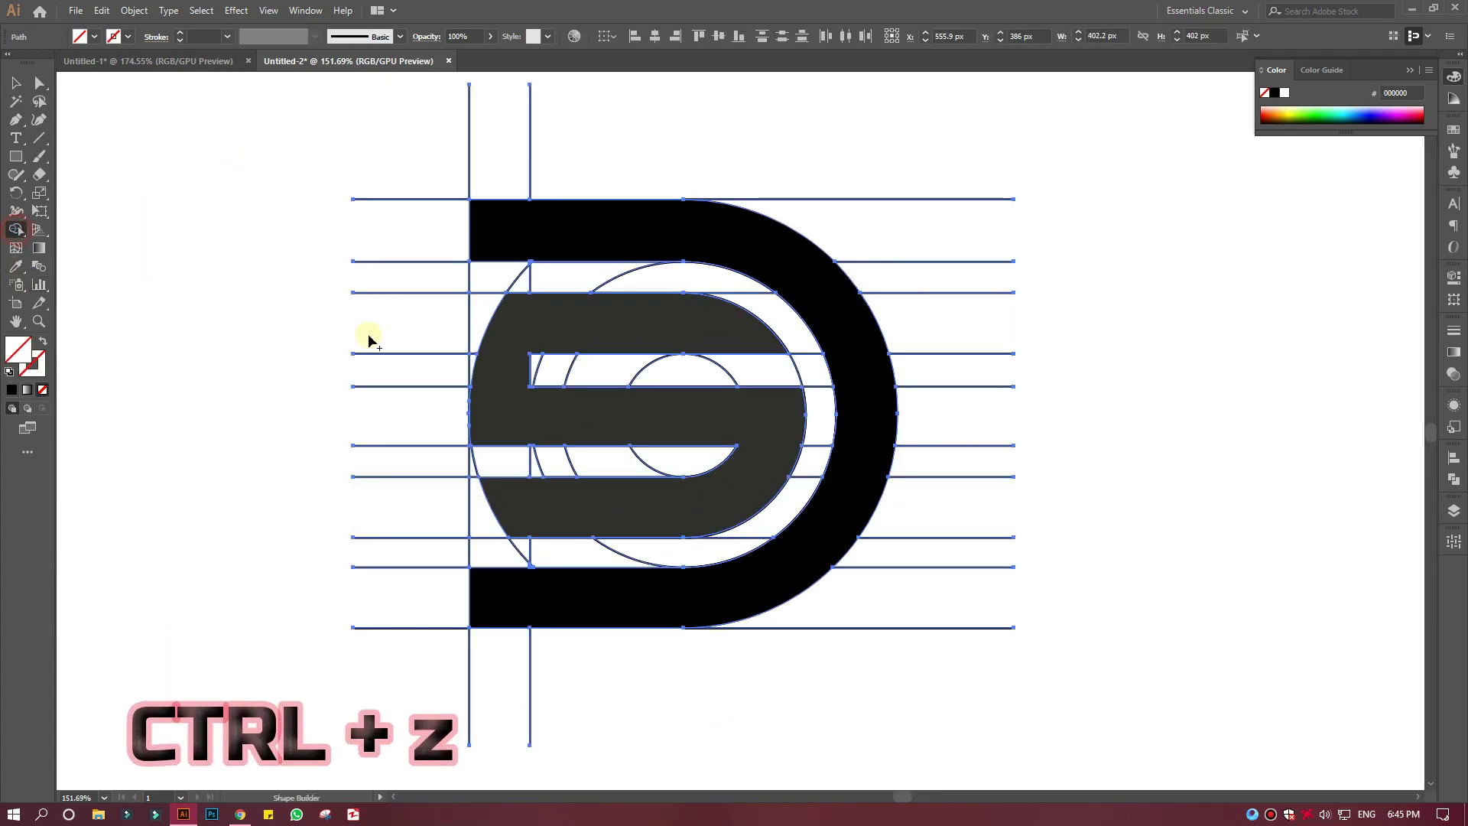
left_click_drag(493, 325, 478, 359)
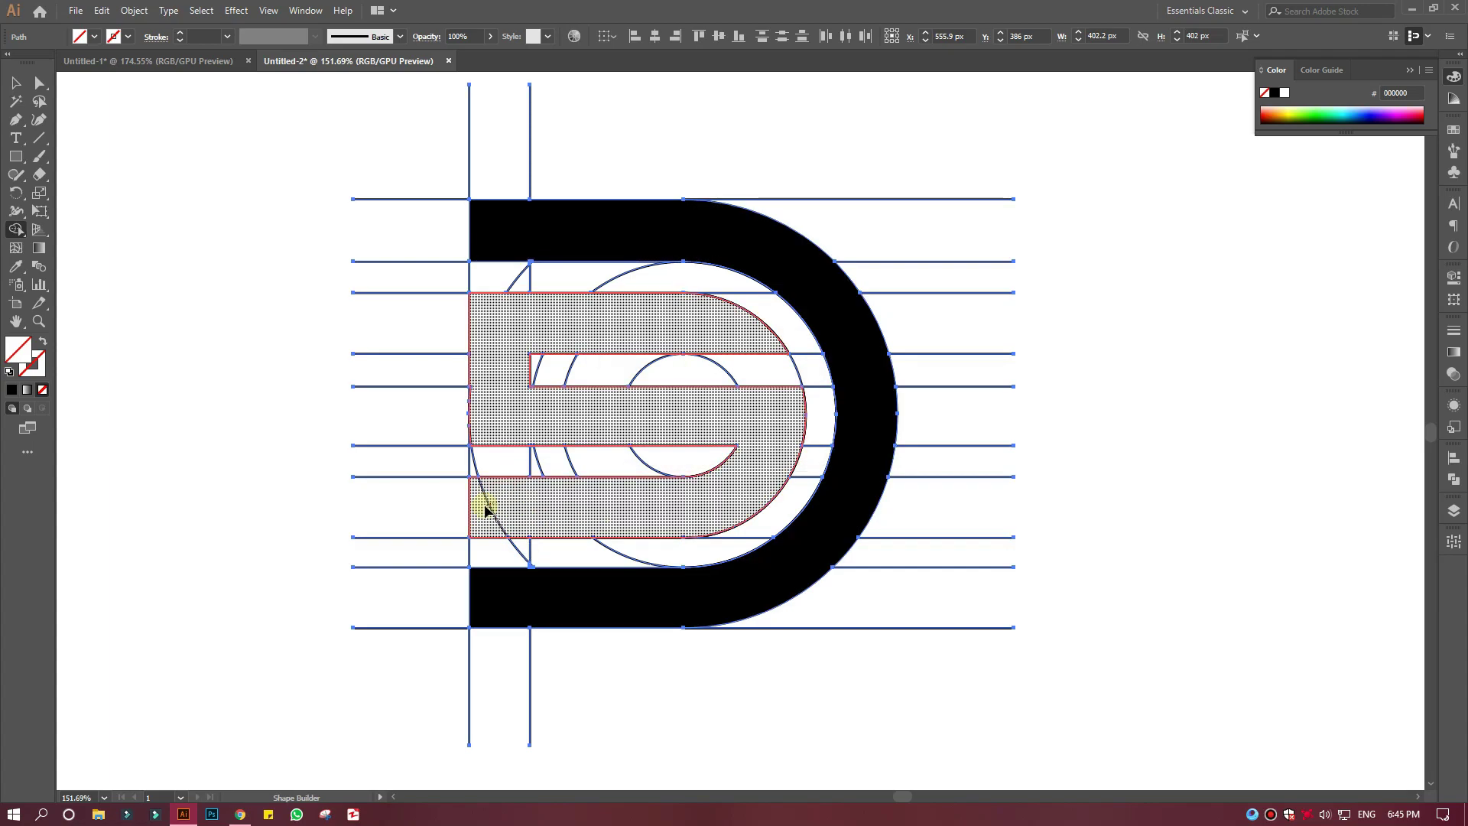
left_click_drag(489, 501, 576, 526)
left_click(15, 83)
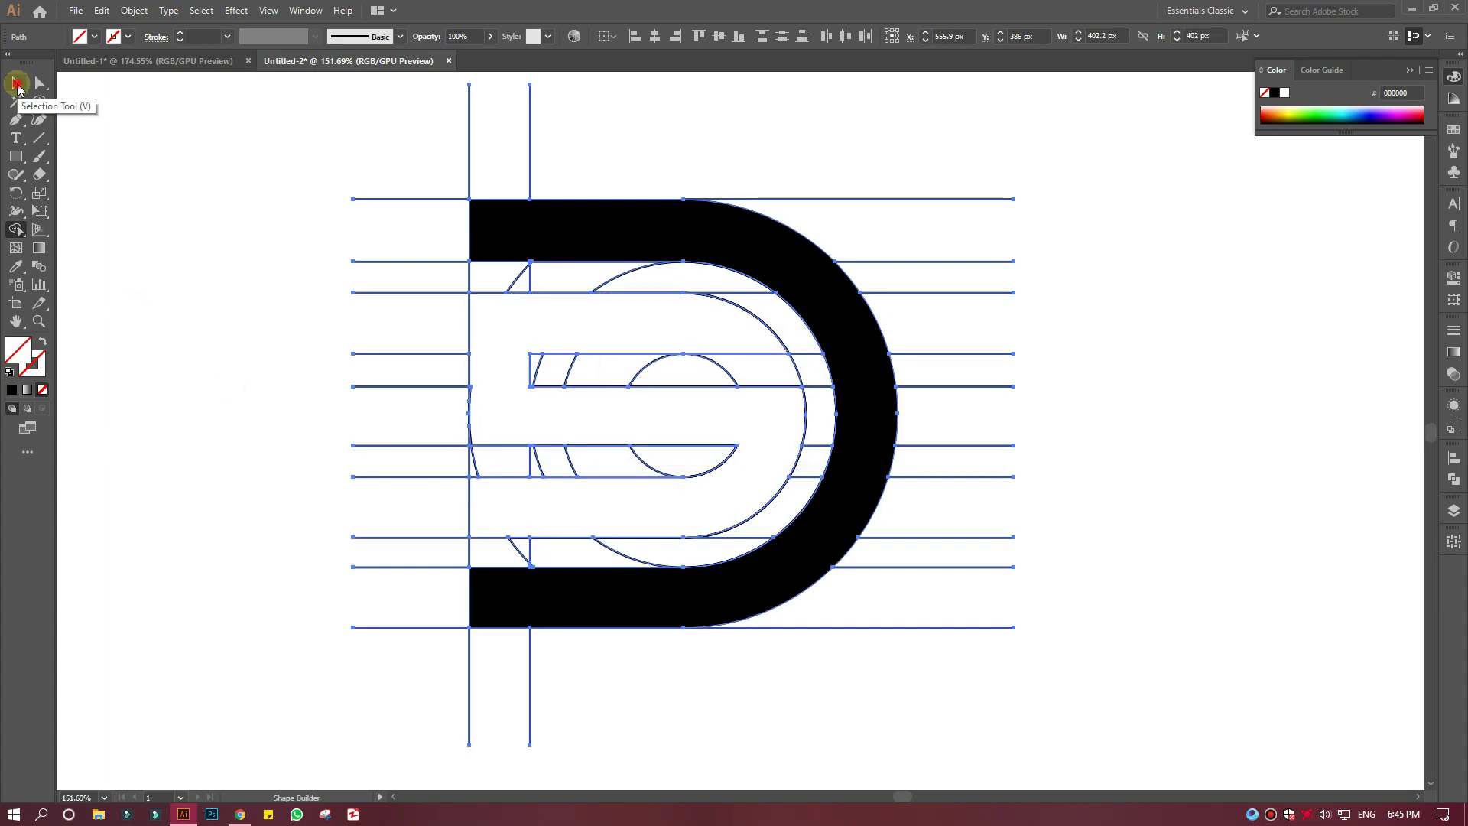
Fill the rebuilt S shape dark grey #383838 with no stroke
left_click(209, 272)
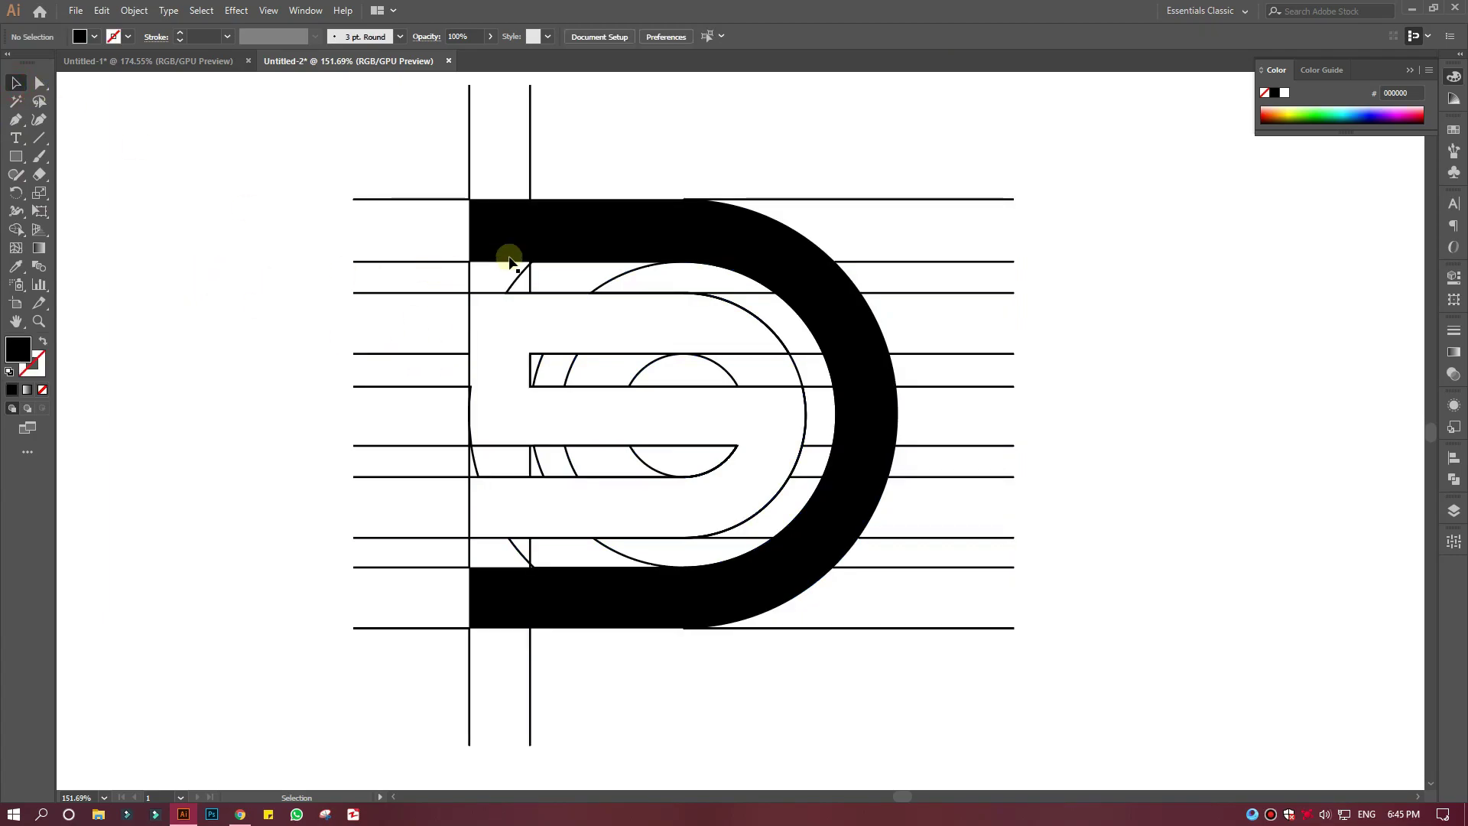
left_click(533, 350)
left_click(42, 342)
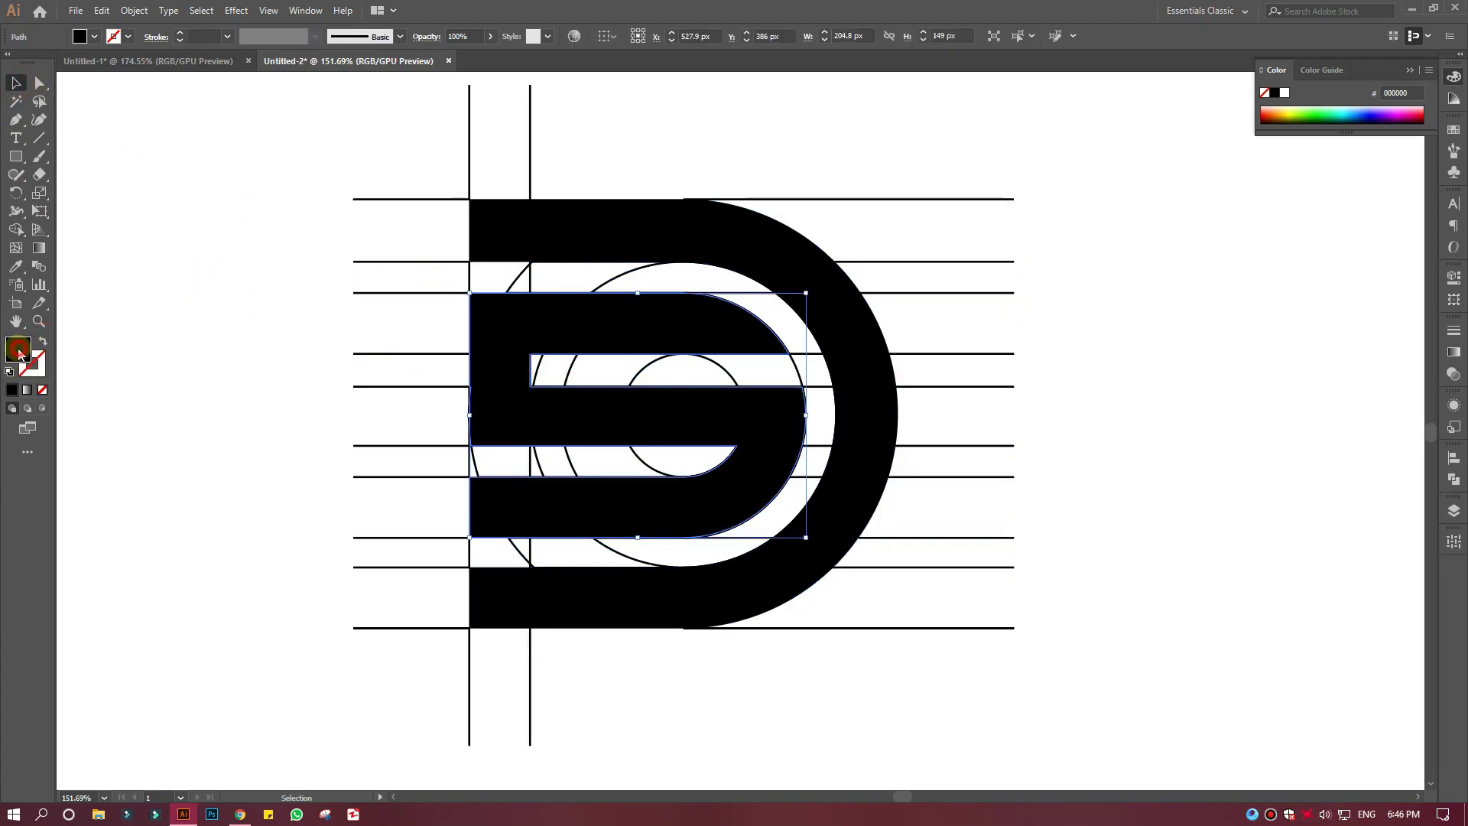
double_click(18, 350)
left_click(135, 502)
left_click(494, 356)
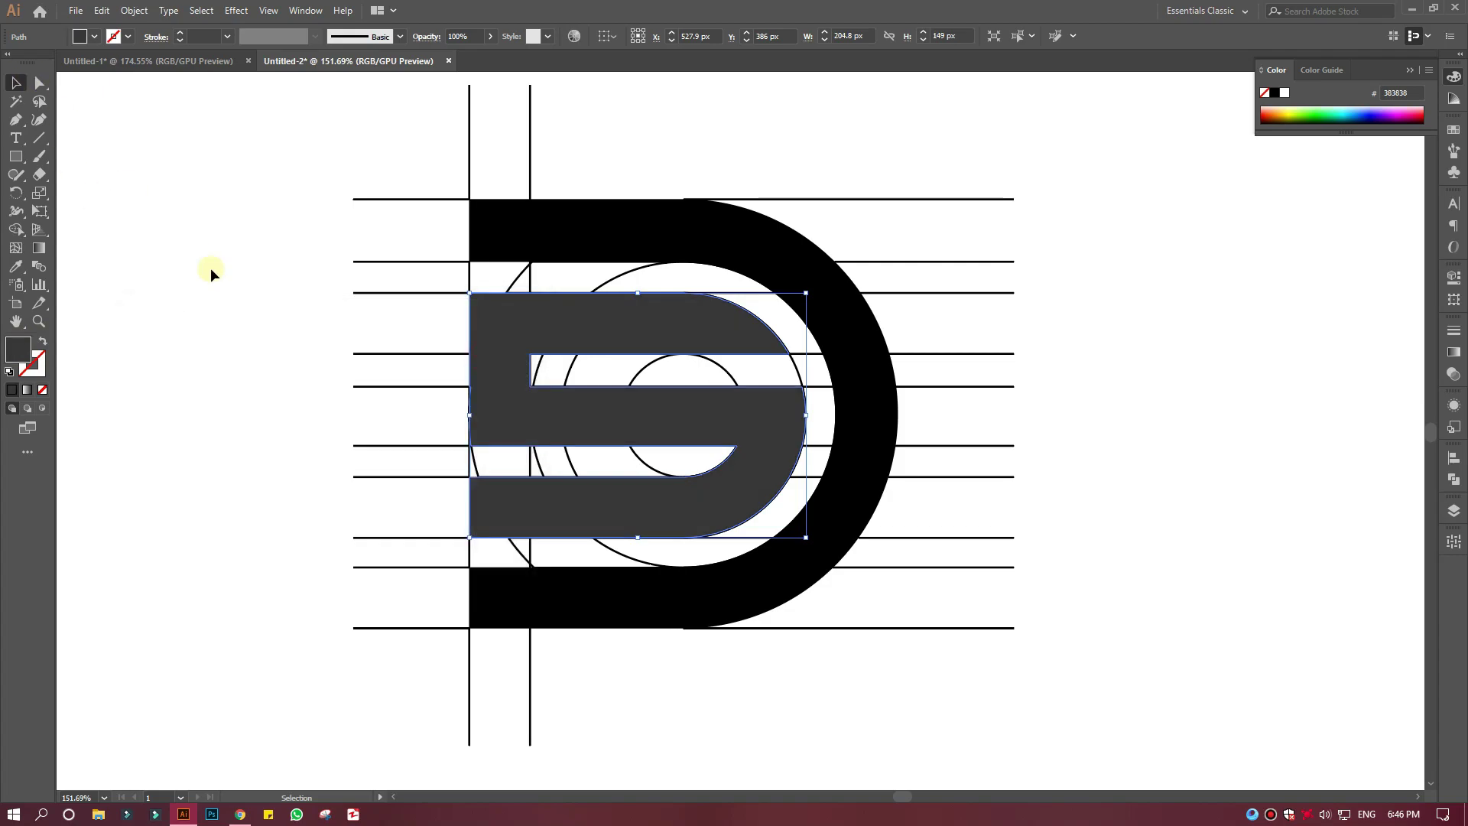
left_click(210, 271)
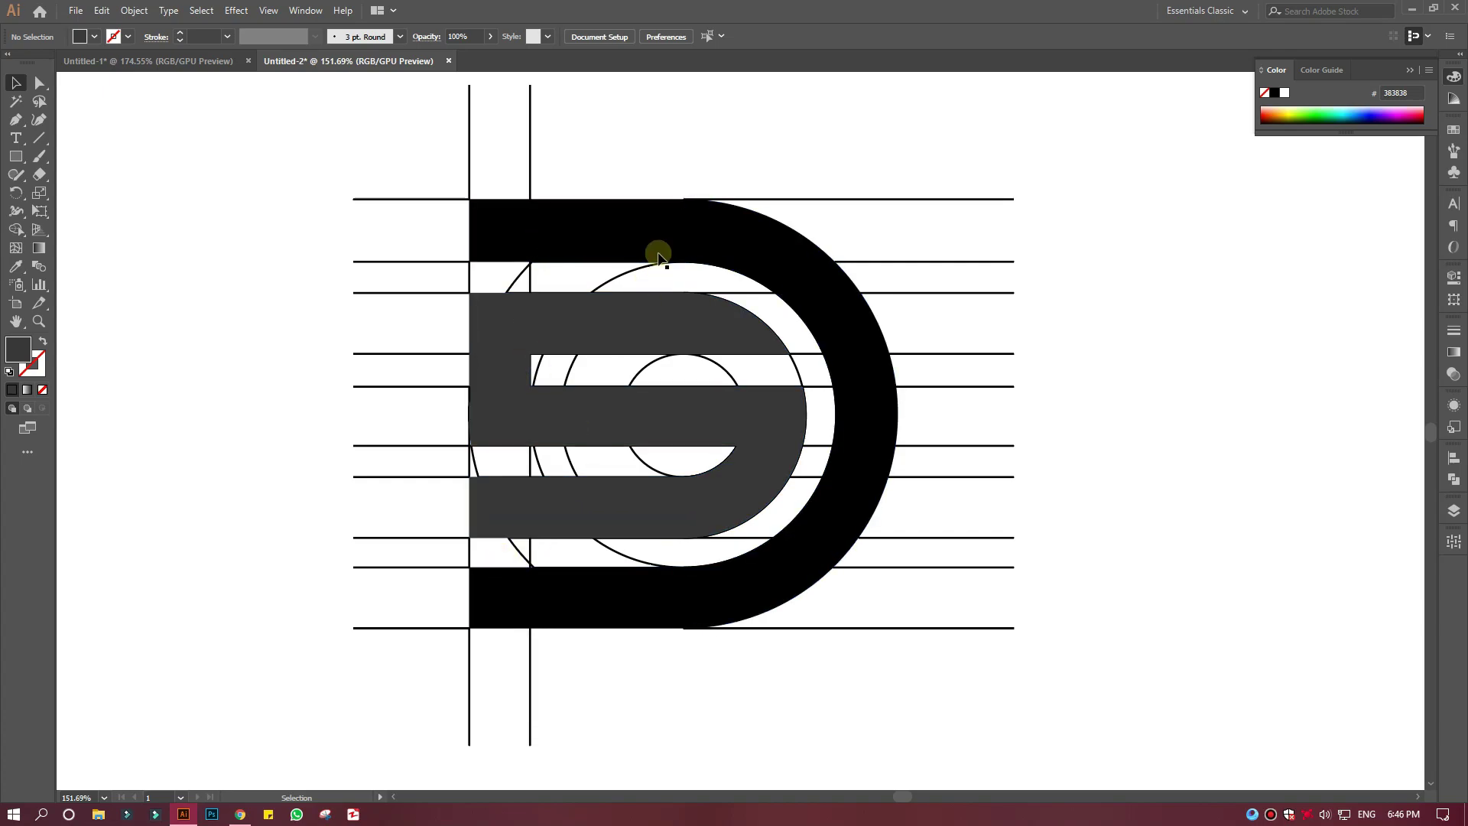
Move the logo right of the construction lines and zoom onto the S's left edge
left_click_drag(650, 320, 1278, 319)
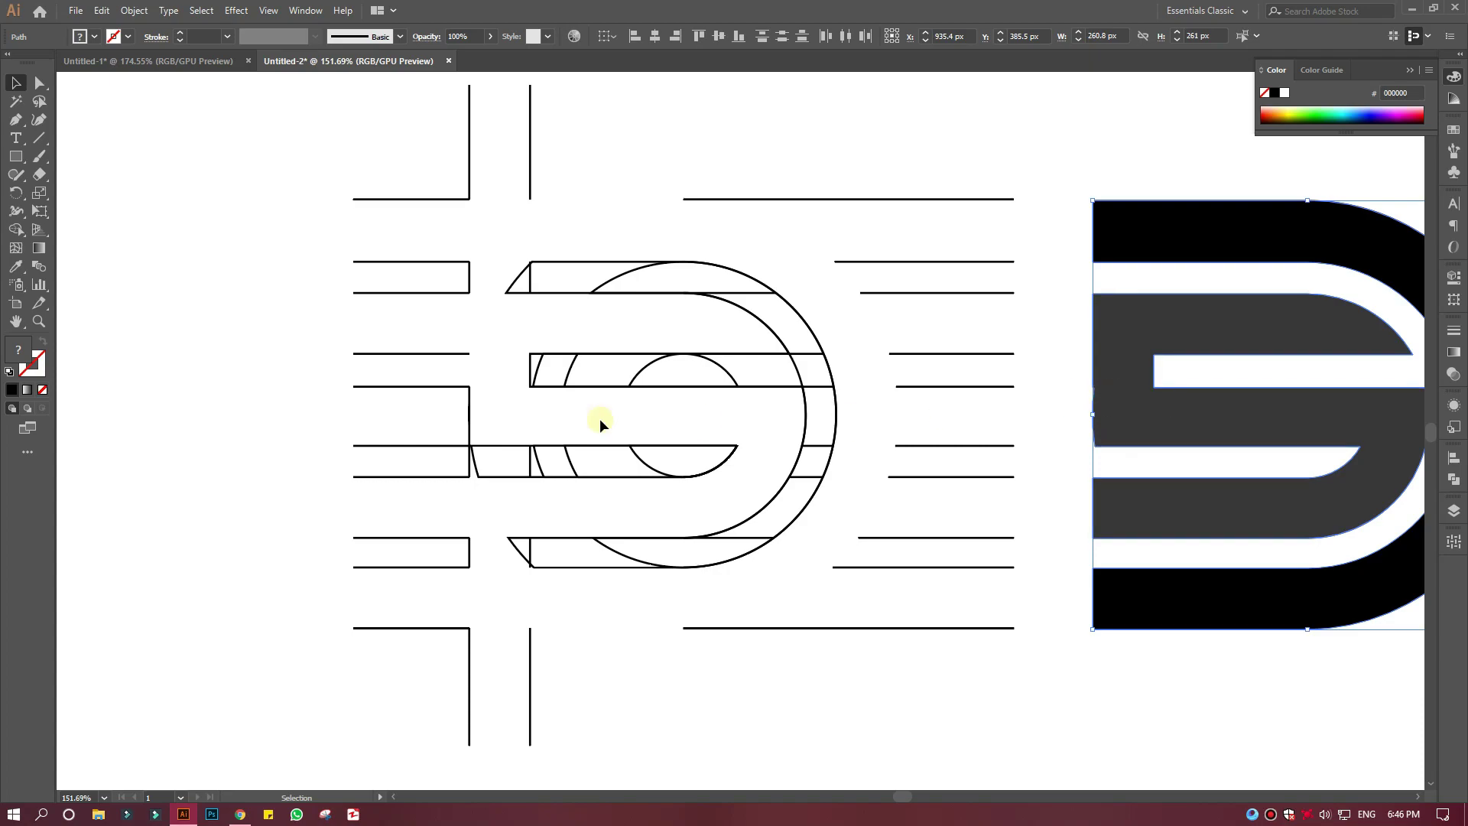
key("z")
left_click_drag(1110, 387, 1355, 676)
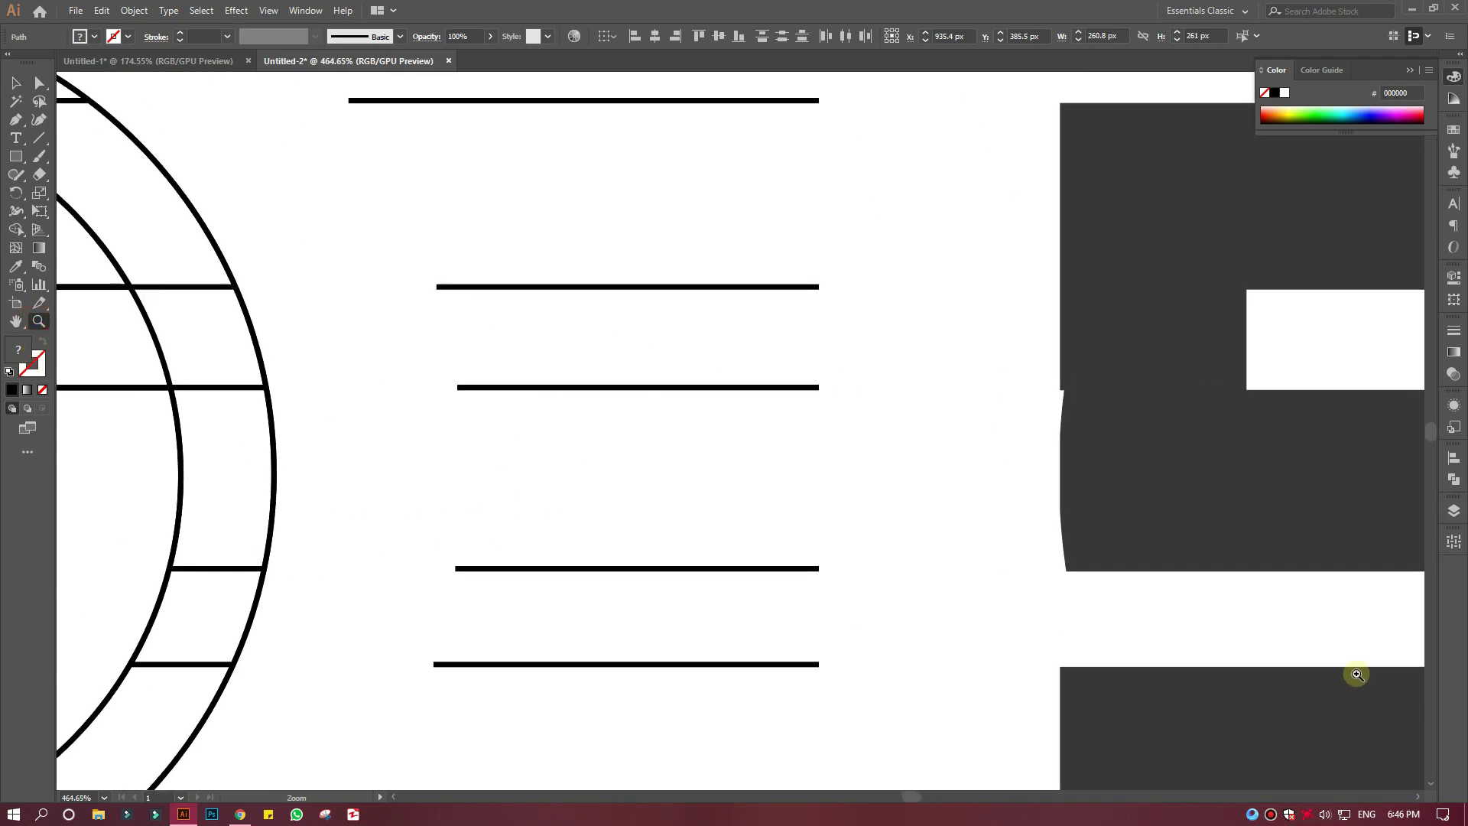
left_click_drag(1095, 411, 1262, 711)
Straighten the S's left edge by adjusting its anchor with Direct Selection
key("a")
left_click(566, 267)
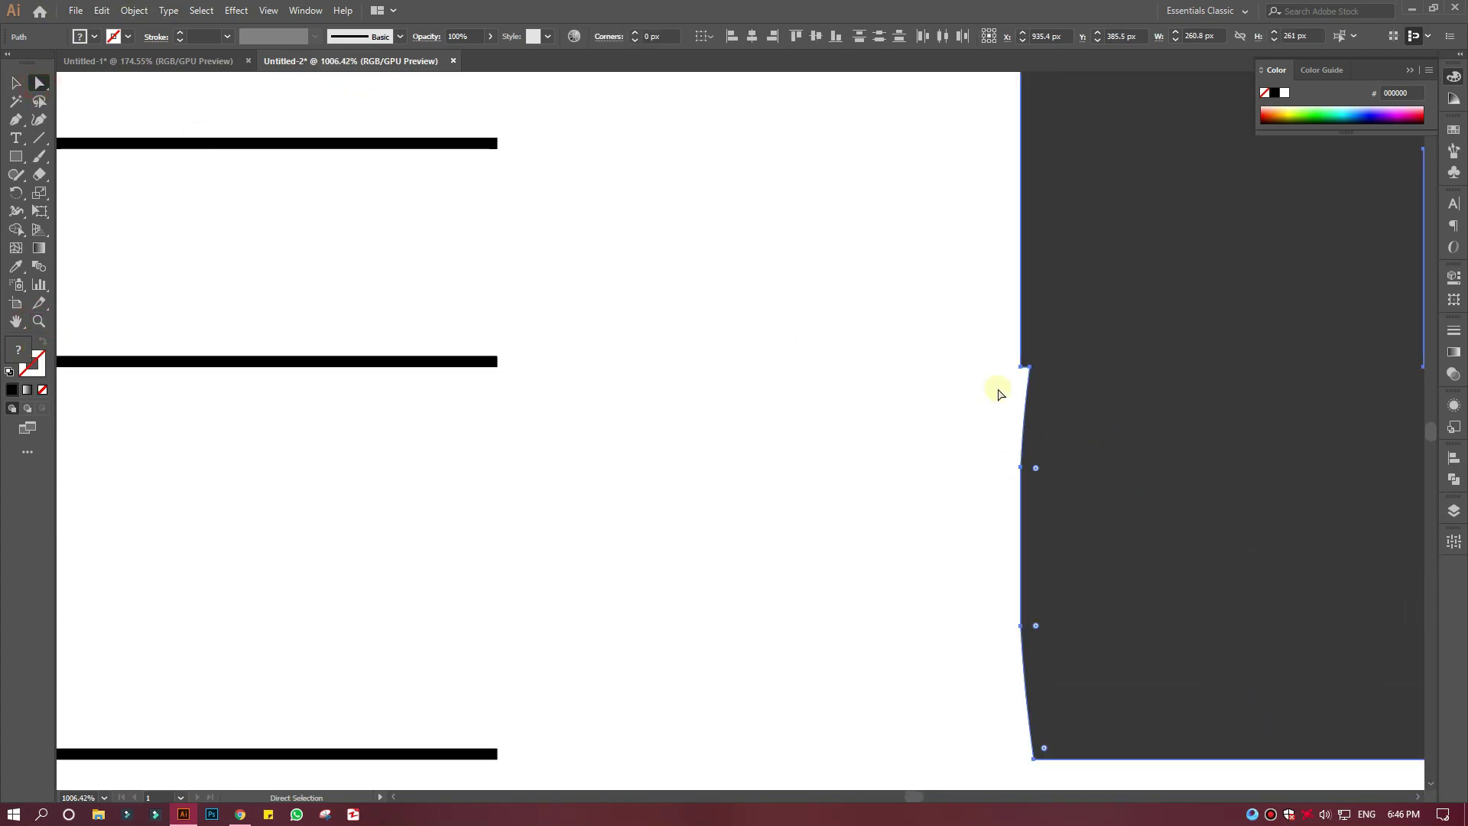
mouse_move(1031, 380)
left_mouse_down()
mouse_move(1021, 367)
mouse_move(1025, 436)
left_mouse_up()
left_click(956, 449)
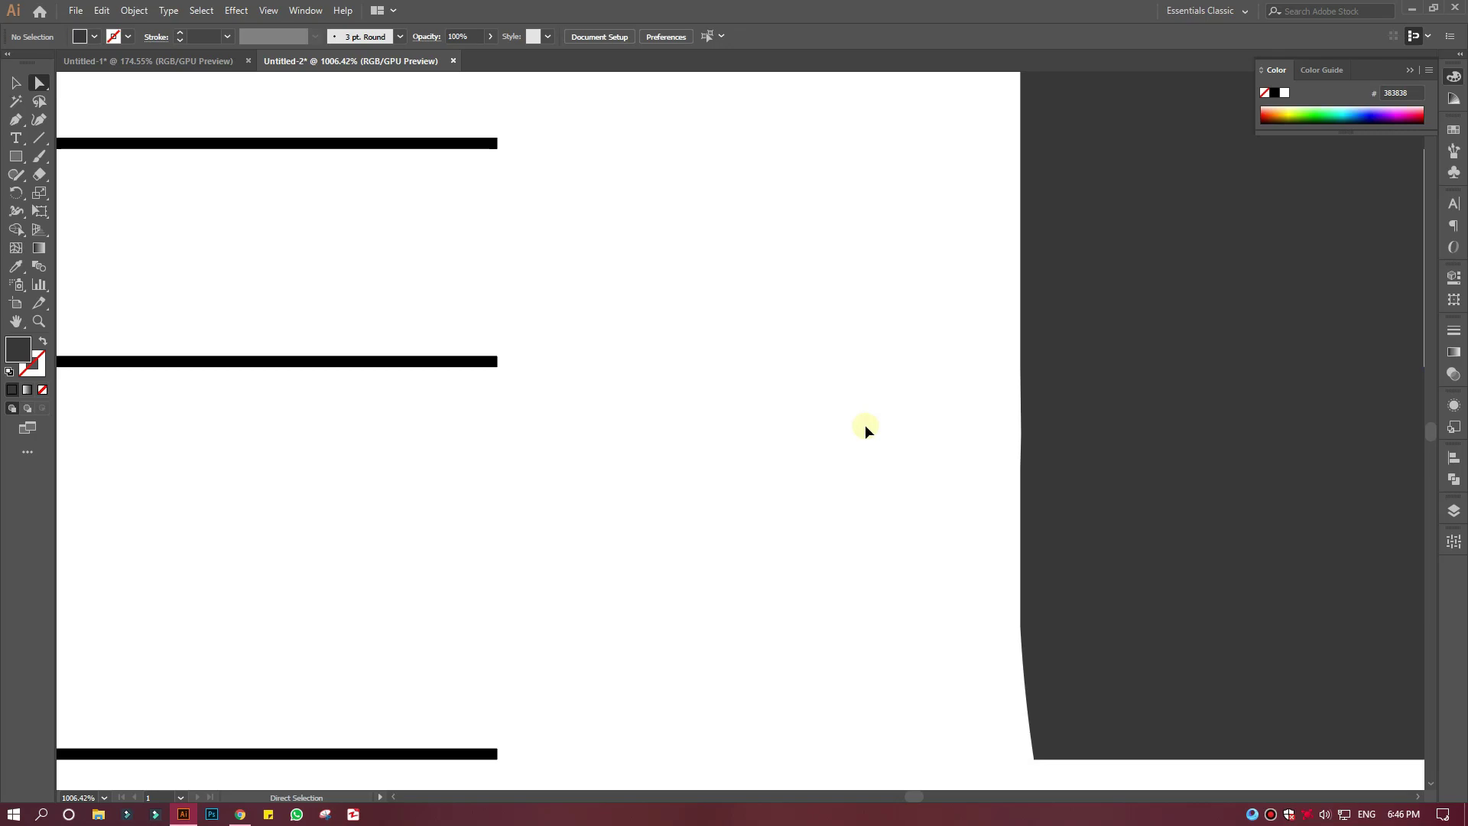
Select the logo shapes, undoing an accidental move of the D
scroll(865, 424, "down", 6)
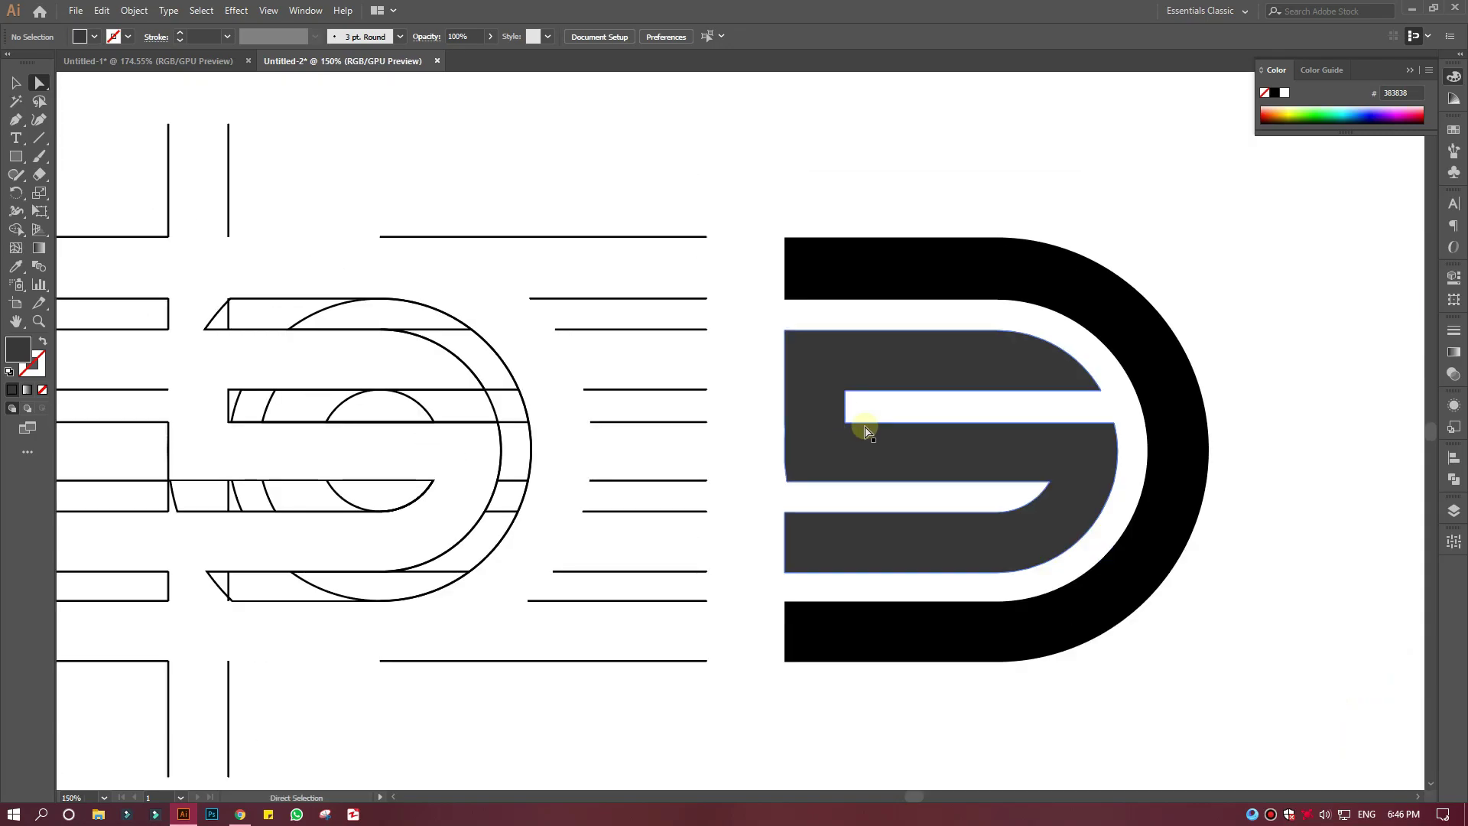
left_click(747, 359)
left_click_drag(777, 236, 1166, 655)
left_click_drag(1058, 642, 1132, 642)
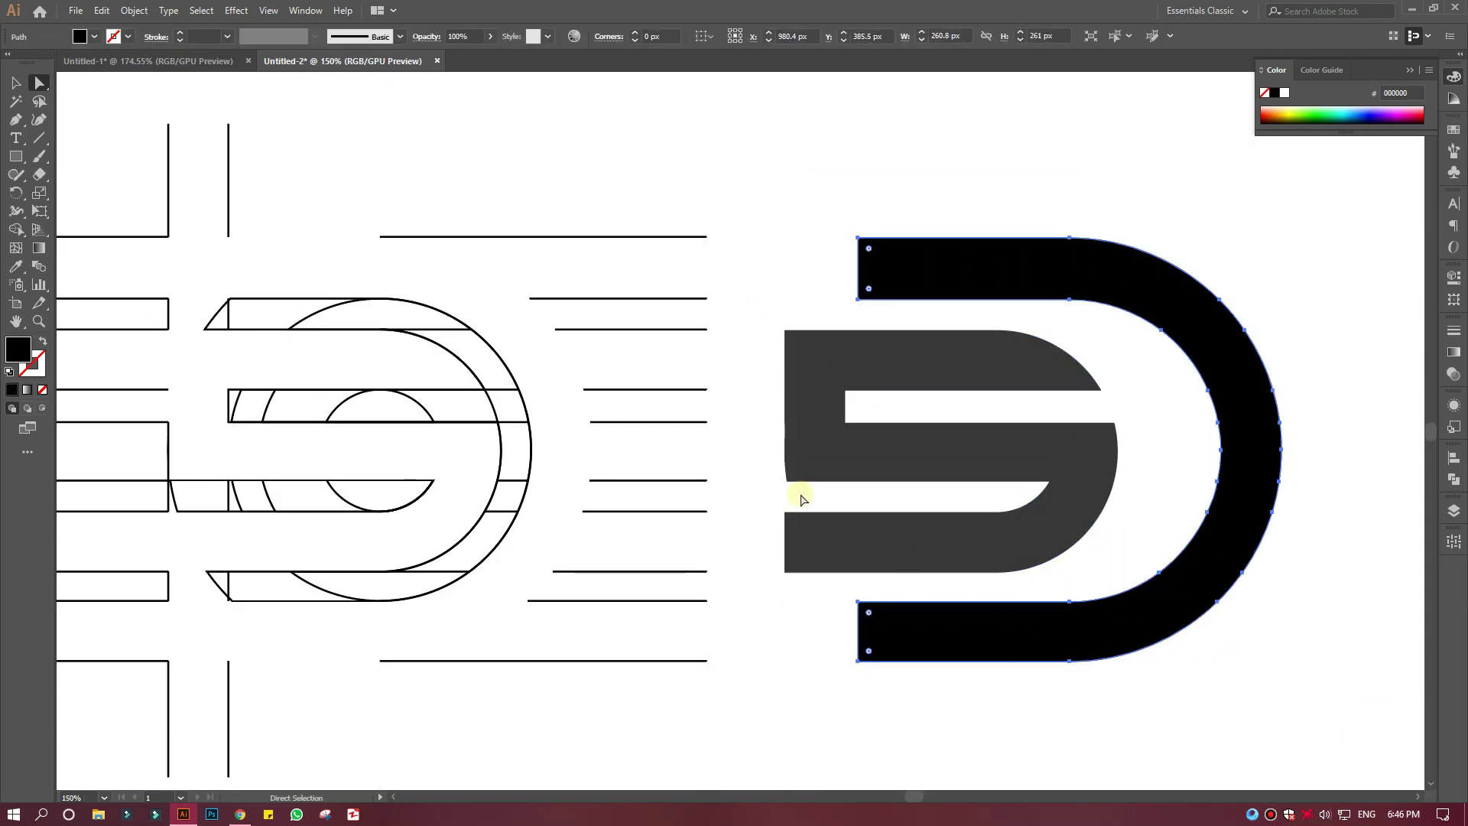
key("ctrl+z")
left_click(746, 468)
Draw a 38 × 18 px rectangle at the D's top inner end and copy it to the bottom
key("m")
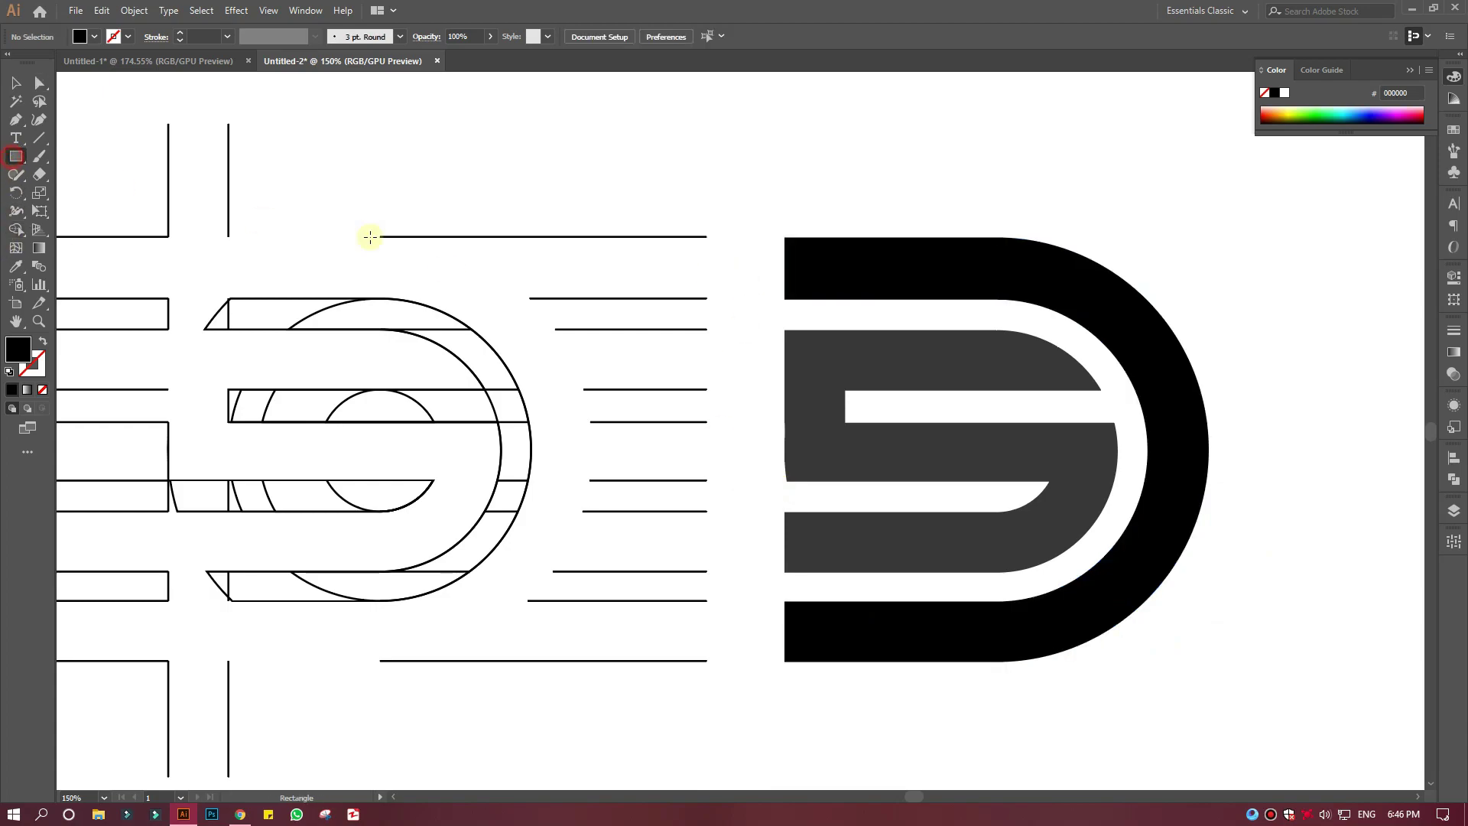
left_click(787, 298)
left_click(697, 390)
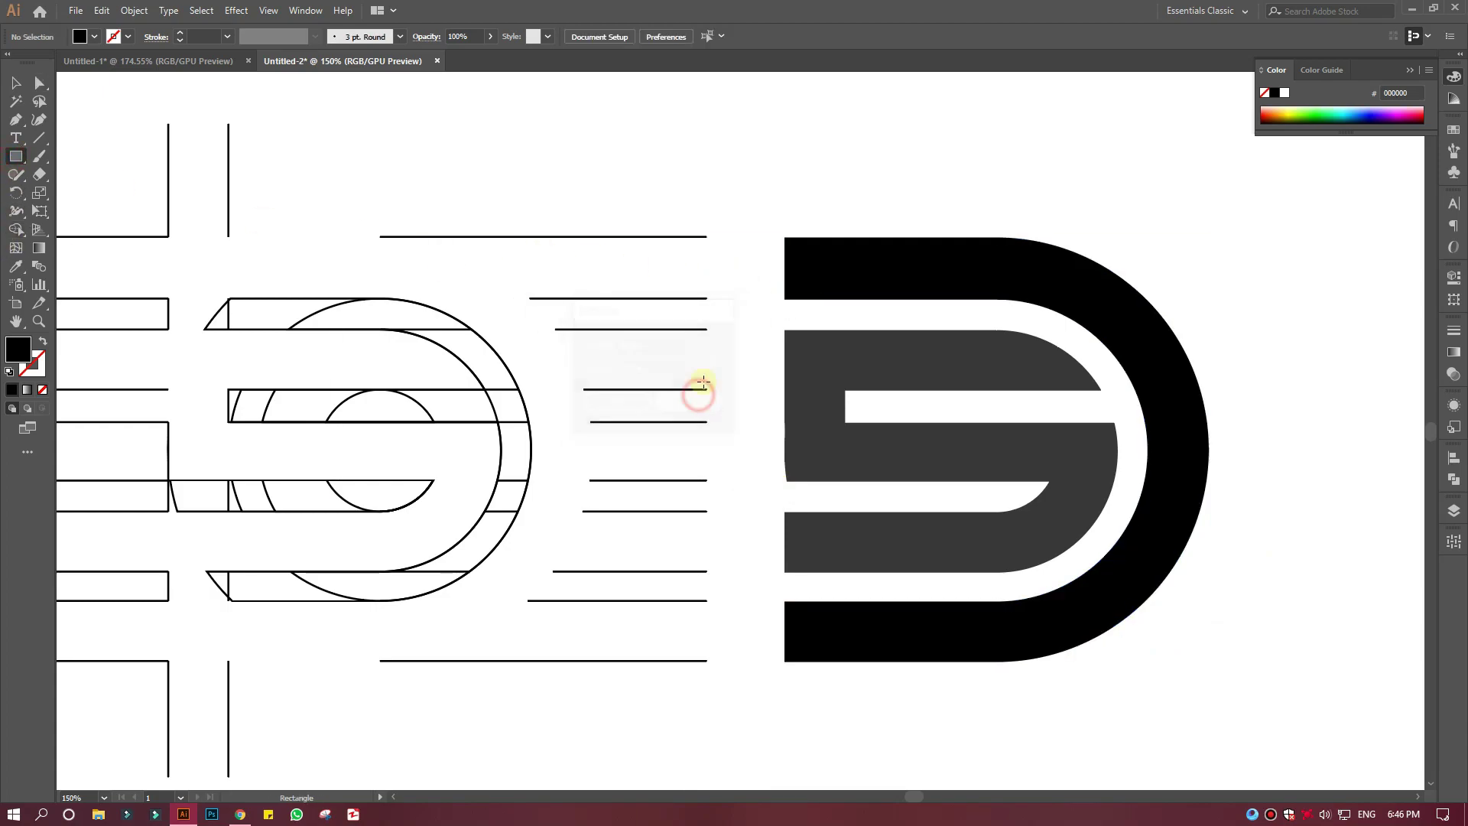
left_click_drag(784, 285, 848, 313)
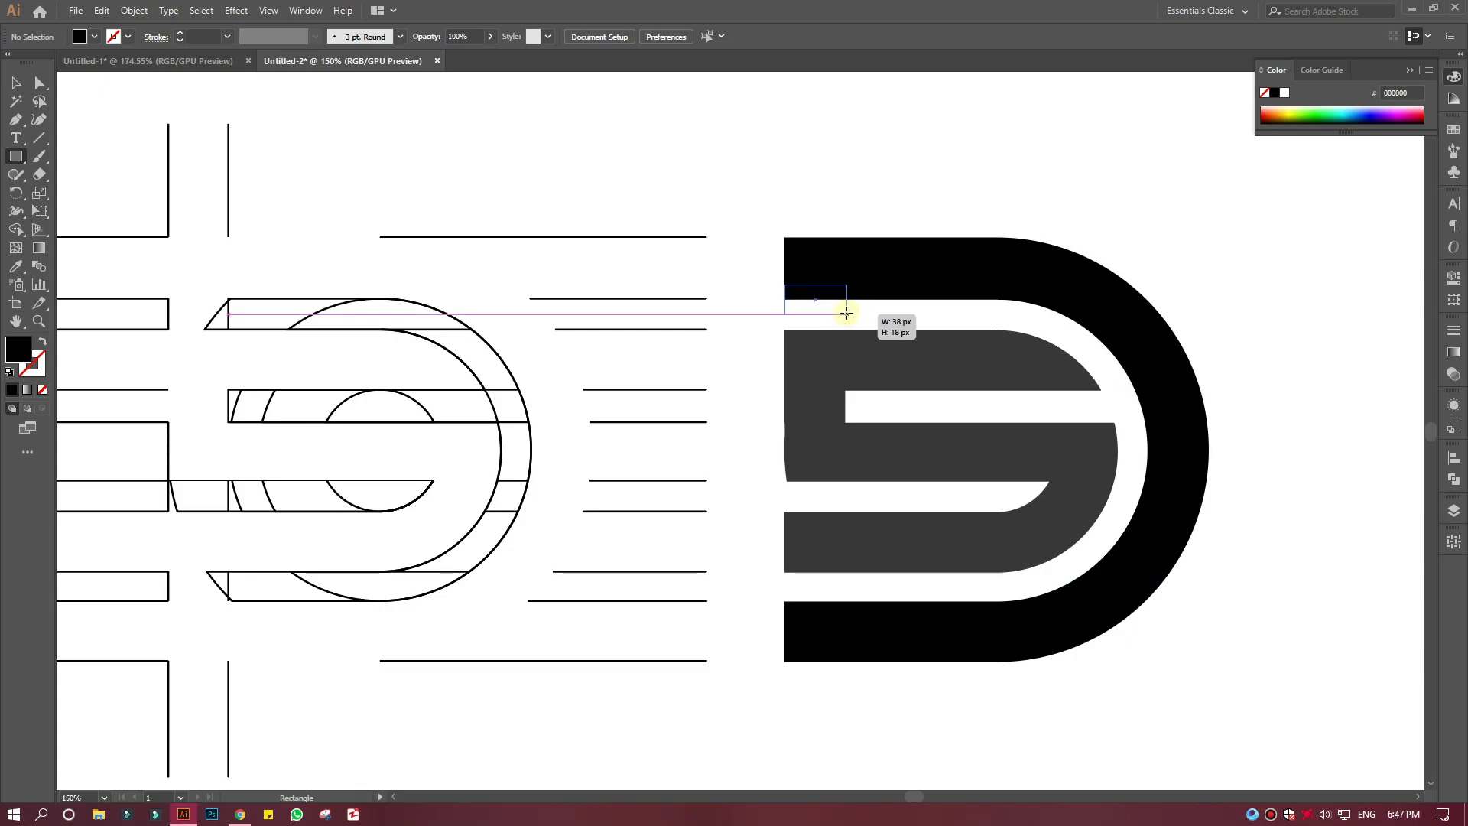
left_click_drag(846, 313, 834, 608)
left_click(16, 81)
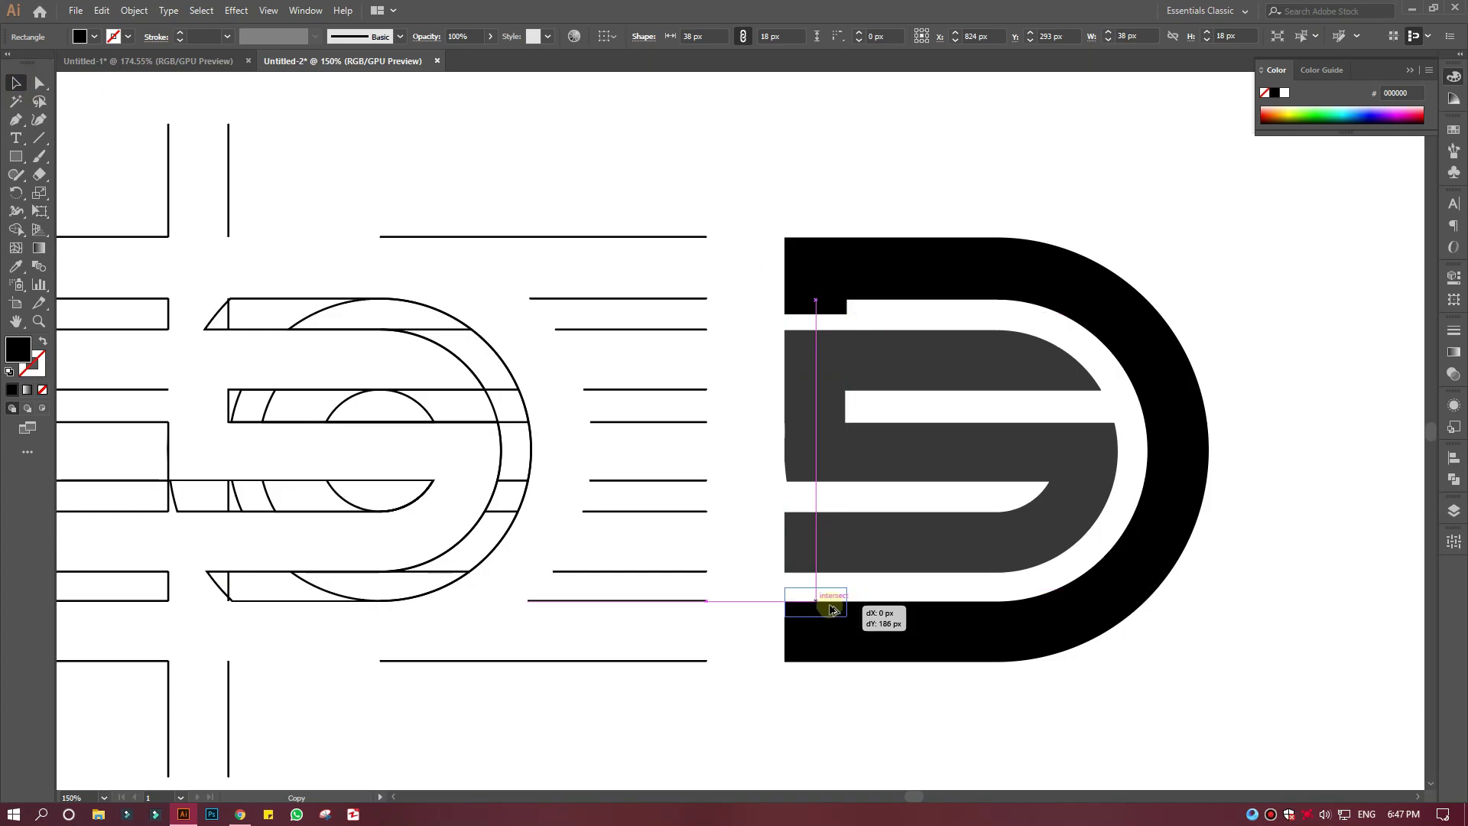
left_click_drag(760, 218, 1115, 685)
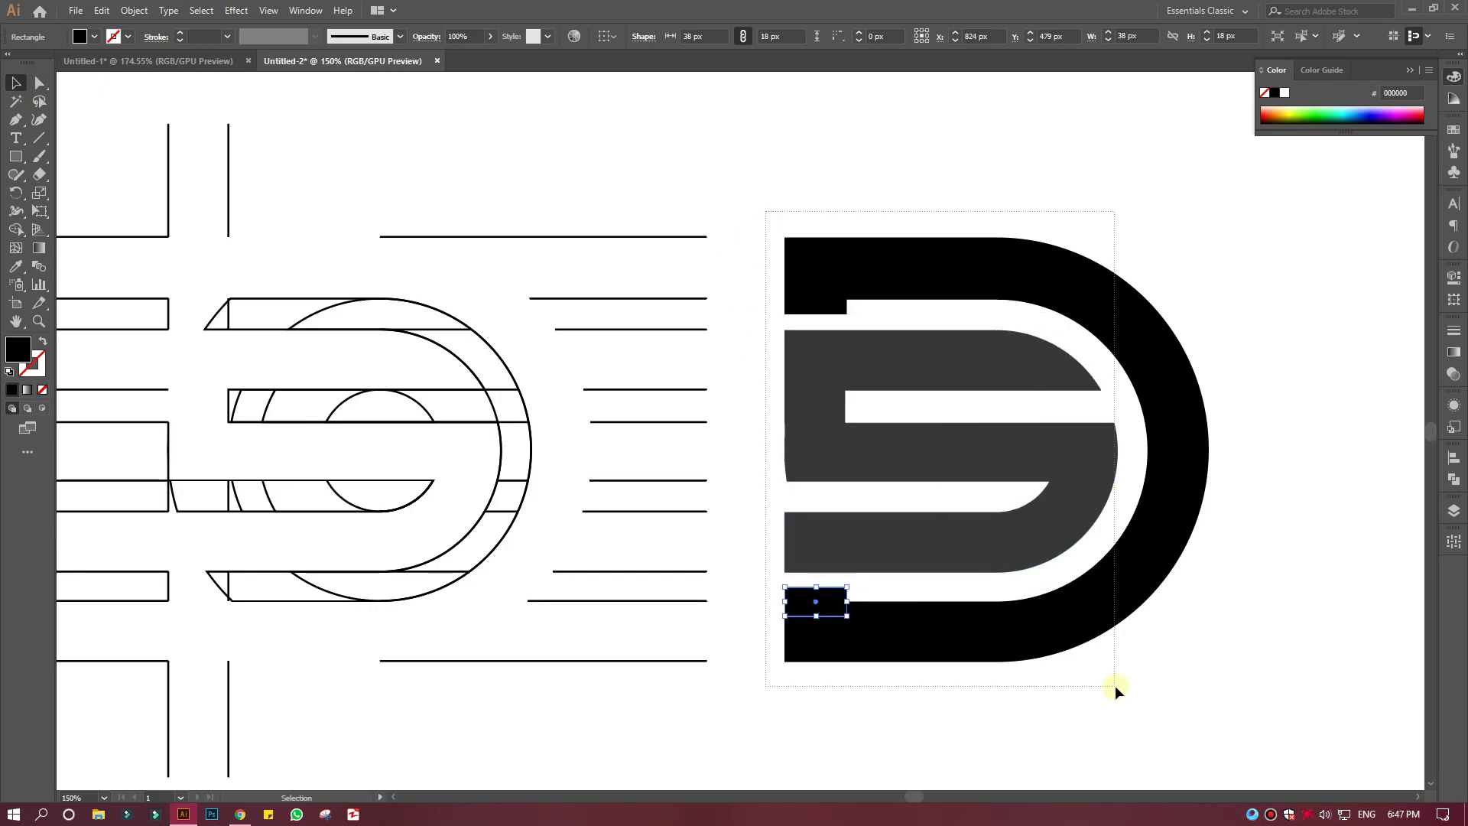
Merge the two small rectangles into the black D with the Shape Builder
left_click(15, 230)
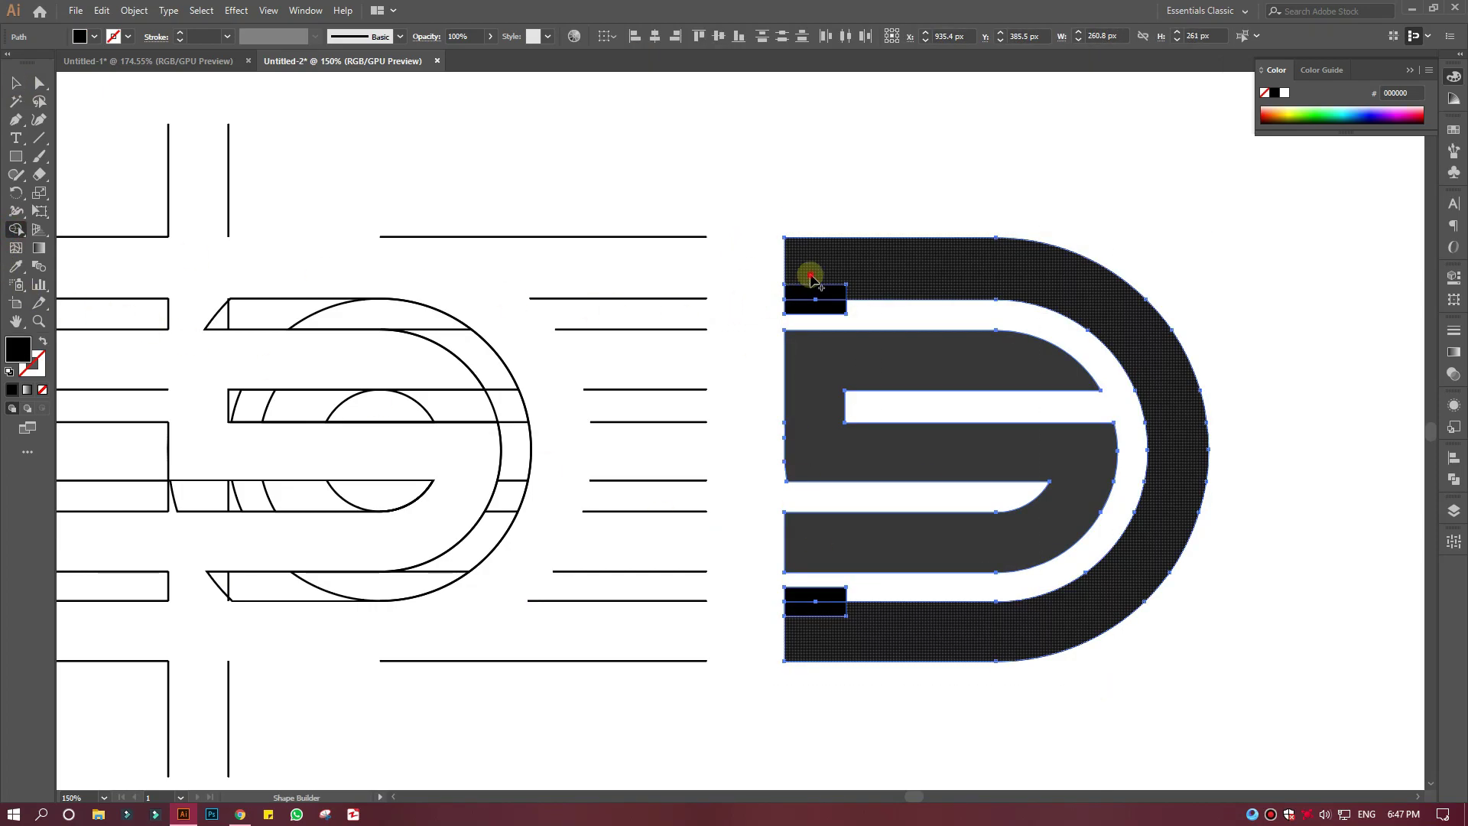
left_click_drag(812, 277, 807, 299)
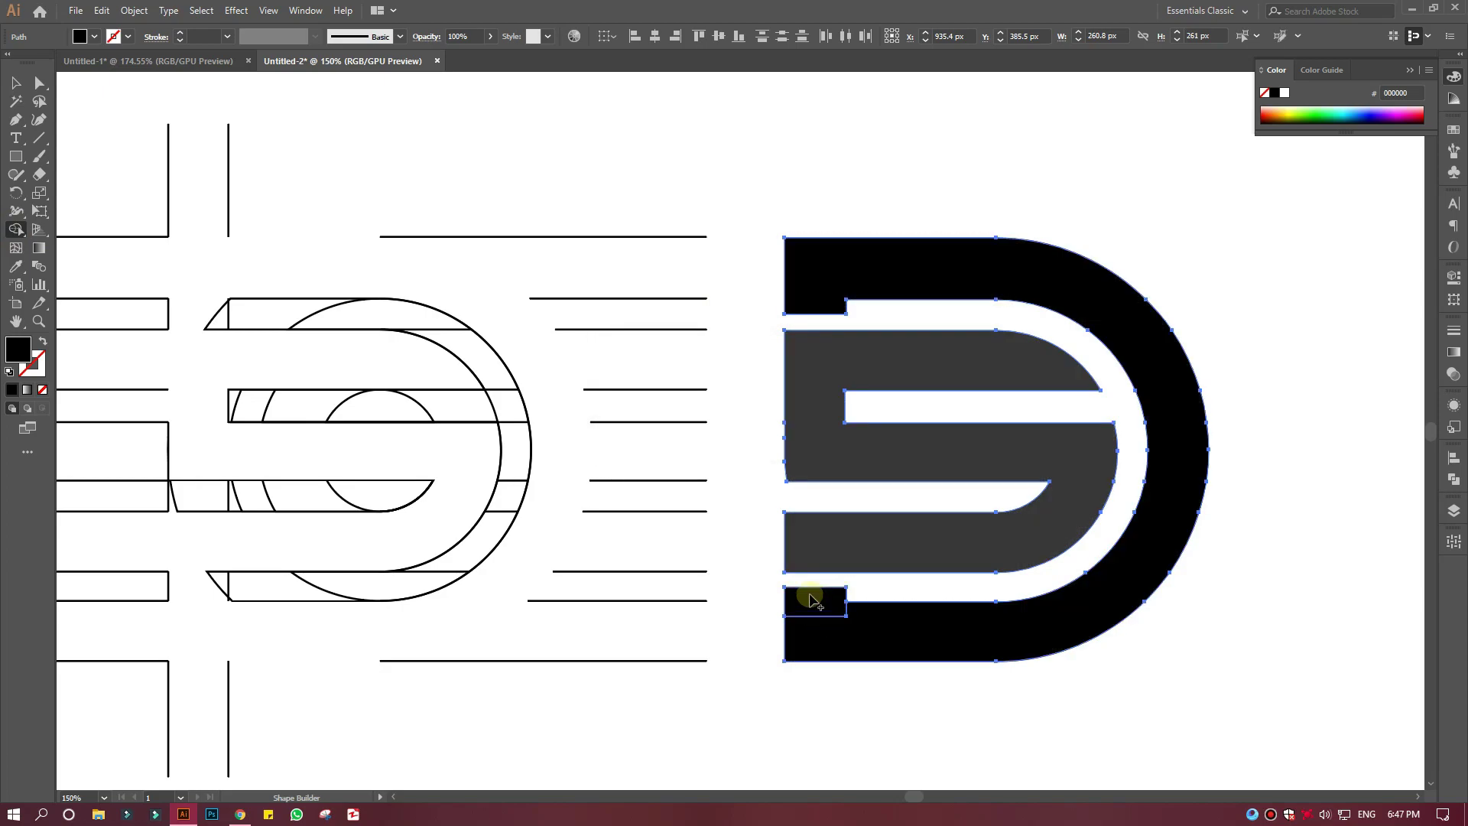
left_click(16, 82)
left_click(734, 180)
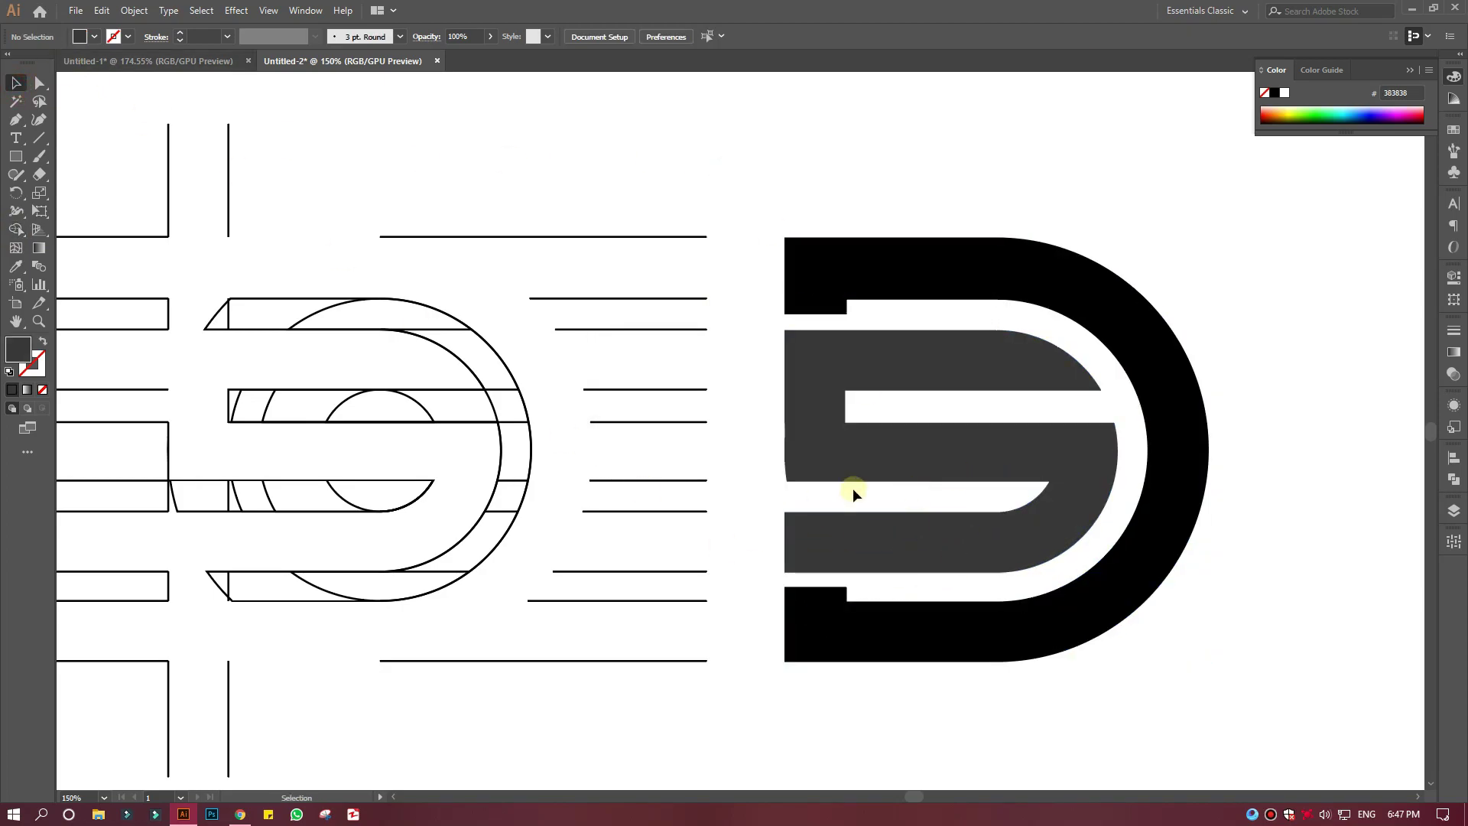